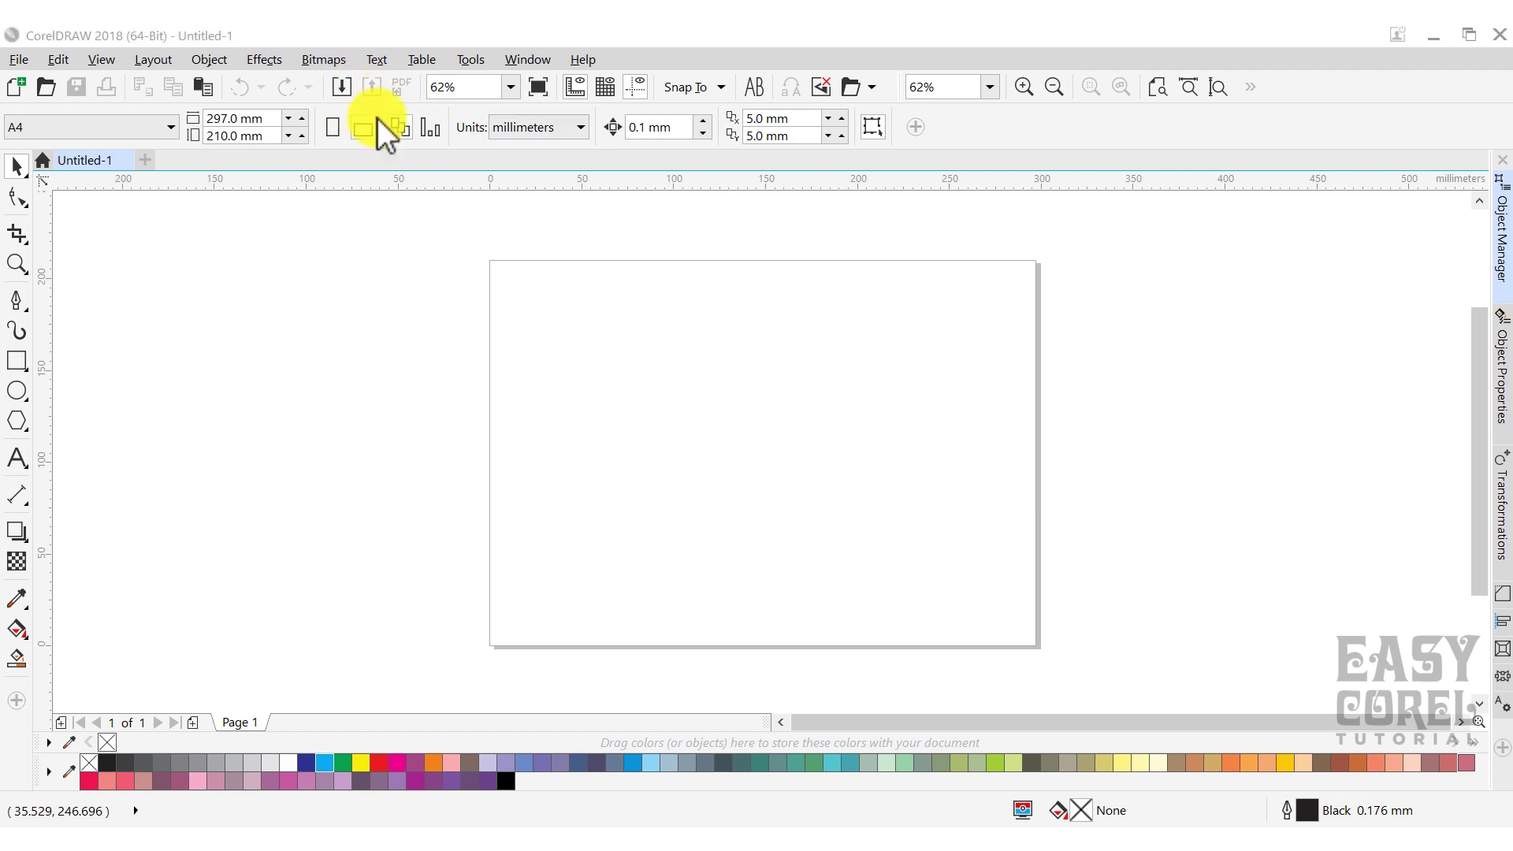
# Import Background.png and centre it horizontally and vertically on the page.
pyautogui.click(646, 363)
pyautogui.click(900, 659)
pyautogui.click(587, 297)
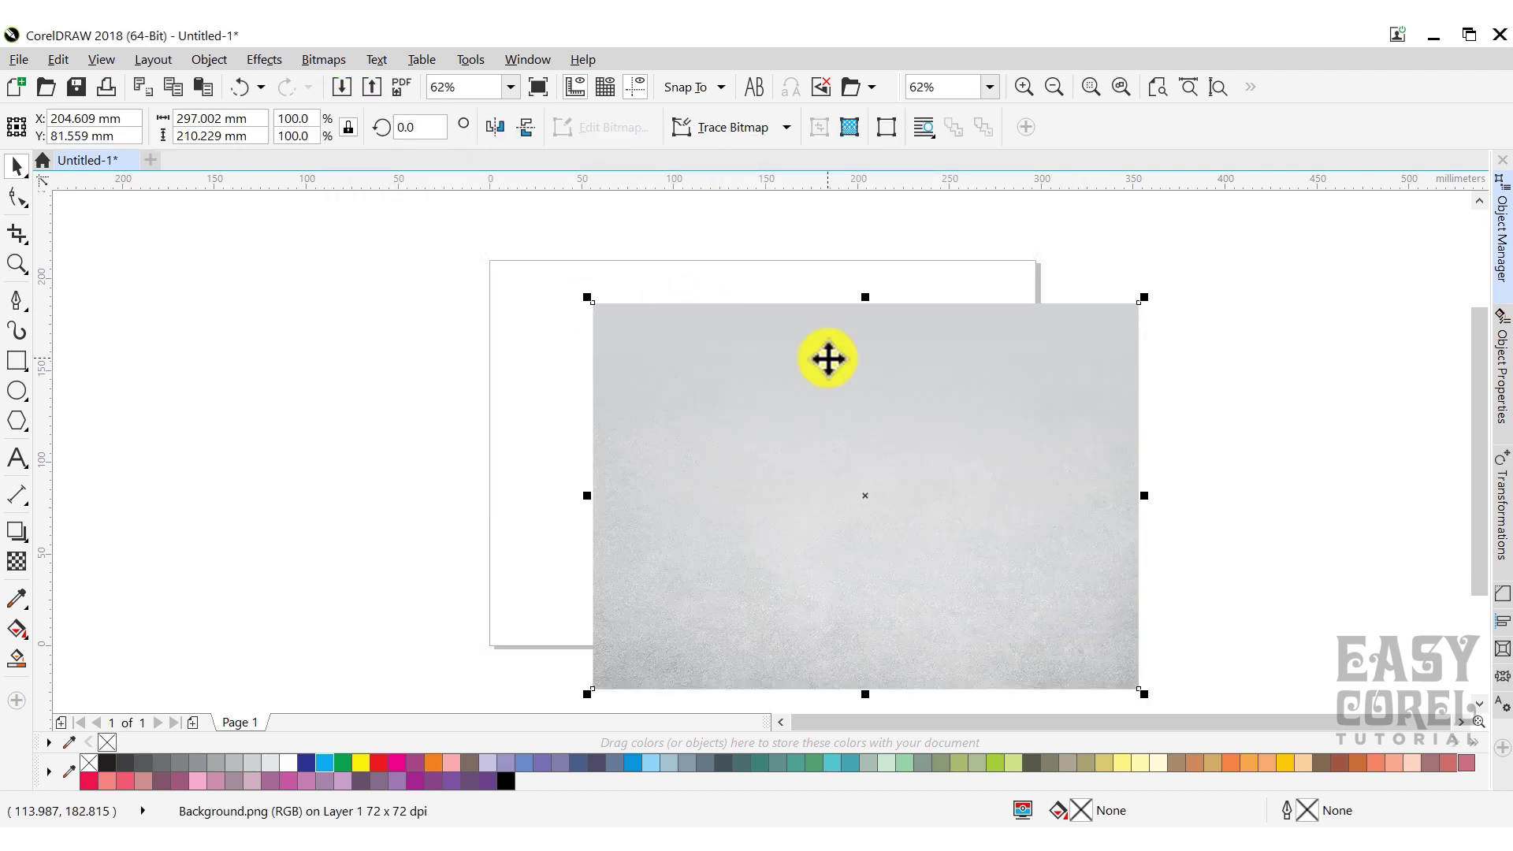
pyautogui.click(1504, 625)
pyautogui.click(1270, 209)
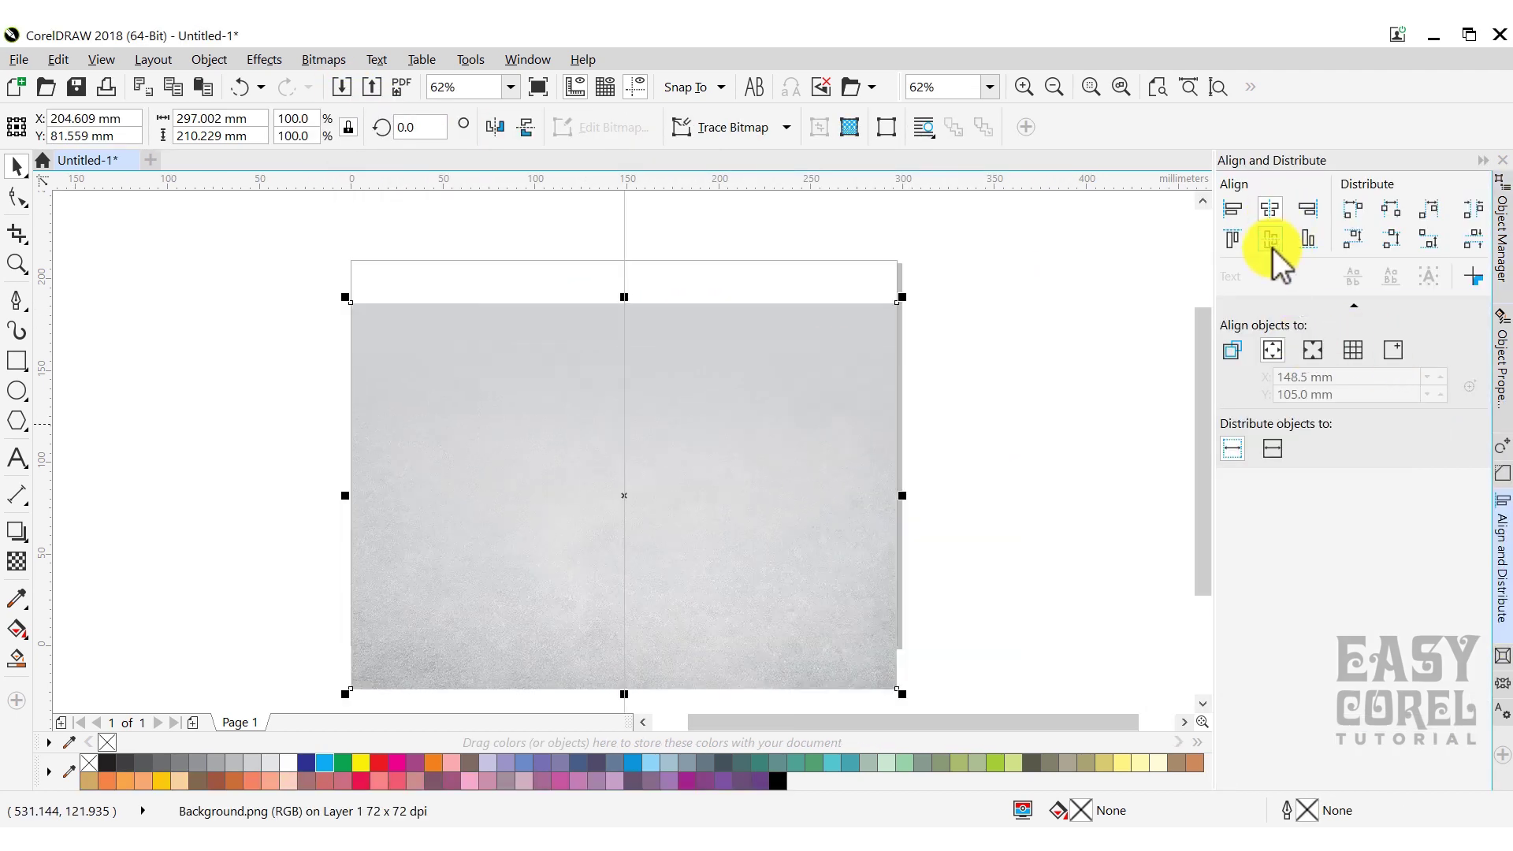
pyautogui.click(1269, 239)
pyautogui.click(1117, 310)
# Lock Layer 1, add a new layer, and import White Jacket Back.png and White Jacket Front.png onto it.
pyautogui.click(1502, 237)
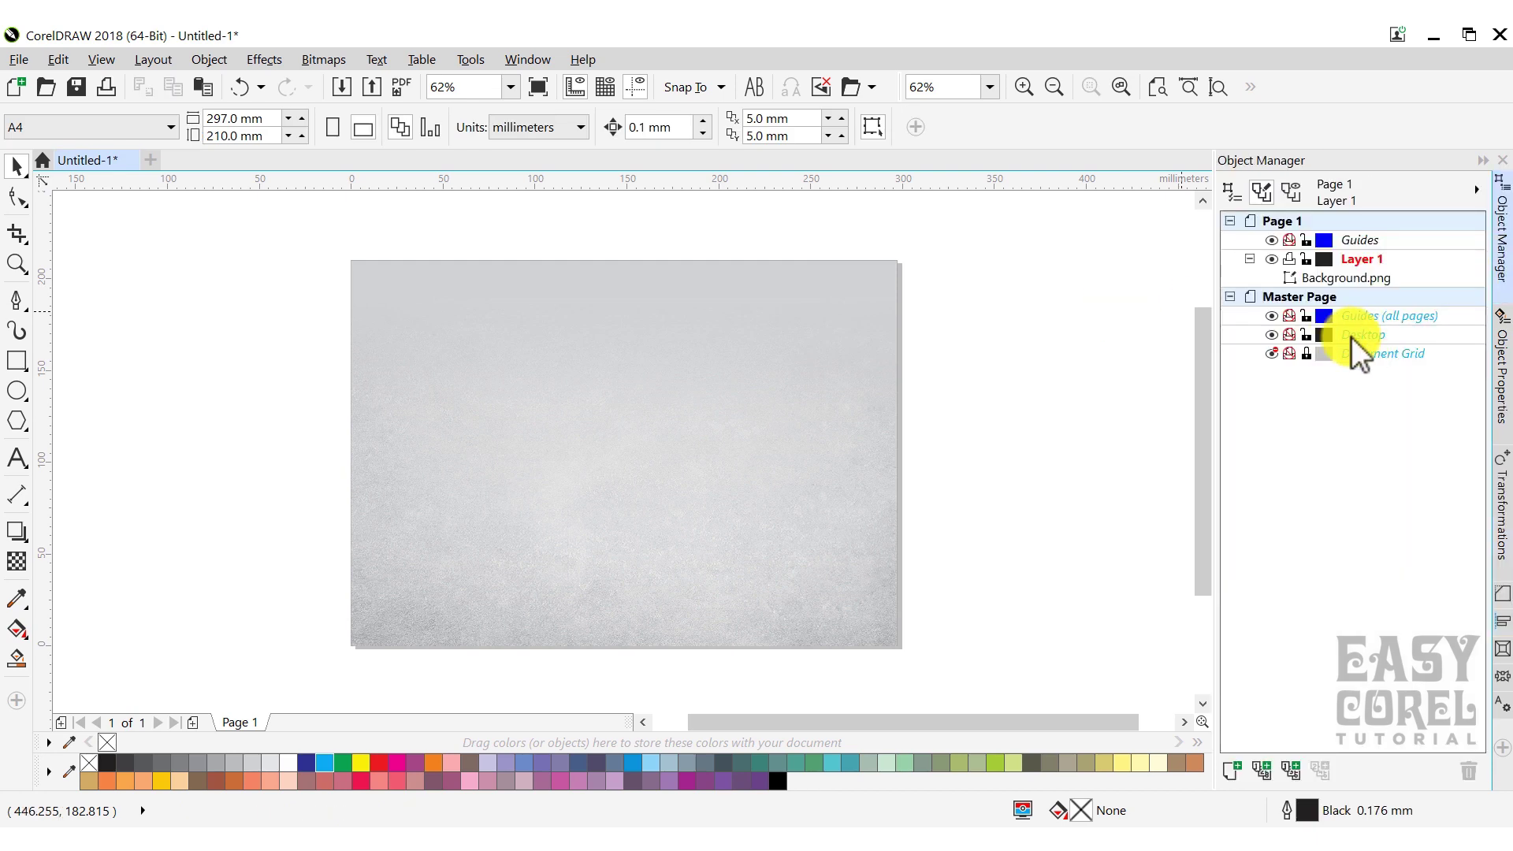
pyautogui.click(1231, 770)
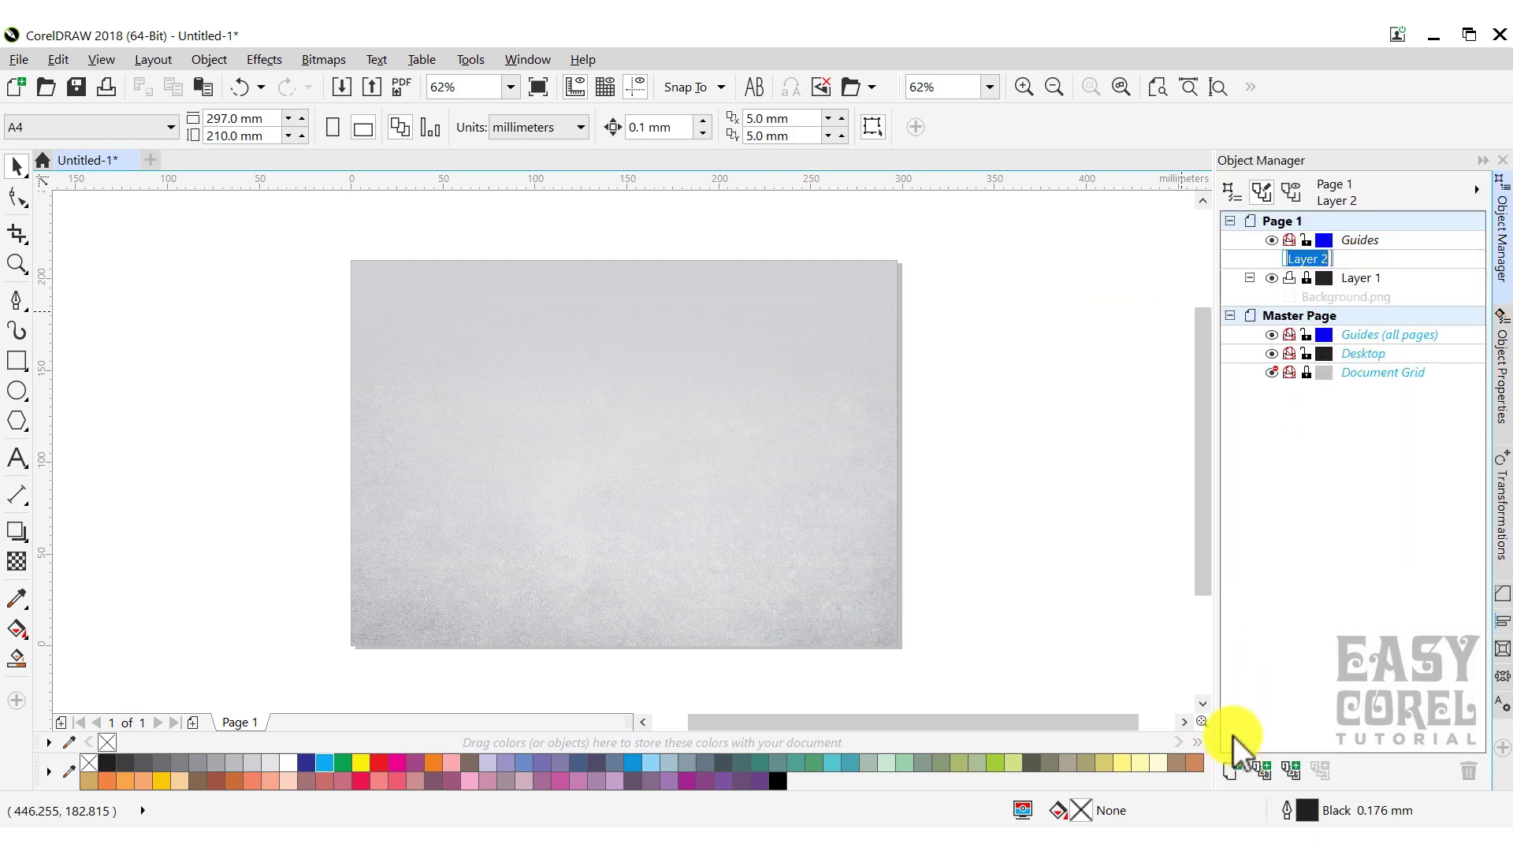
pyautogui.click(341, 87)
pyautogui.click(610, 493)
pyautogui.keyDown('ctrl'); pyautogui.click(976, 351); pyautogui.keyUp('ctrl')
pyautogui.click(890, 651)
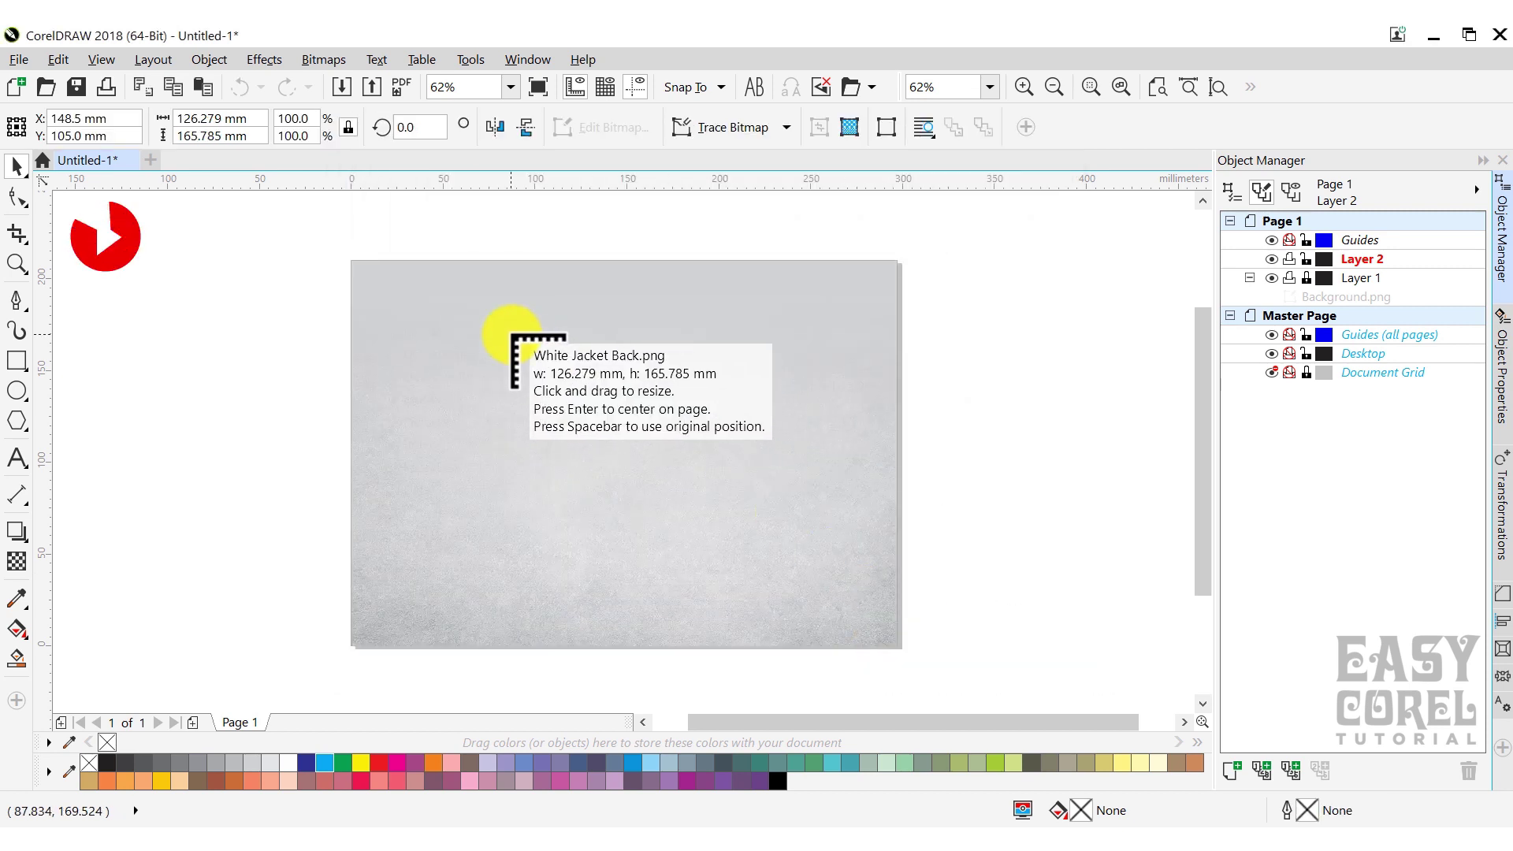
pyautogui.click(508, 338)
pyautogui.click(768, 353)
pyautogui.click(994, 304)
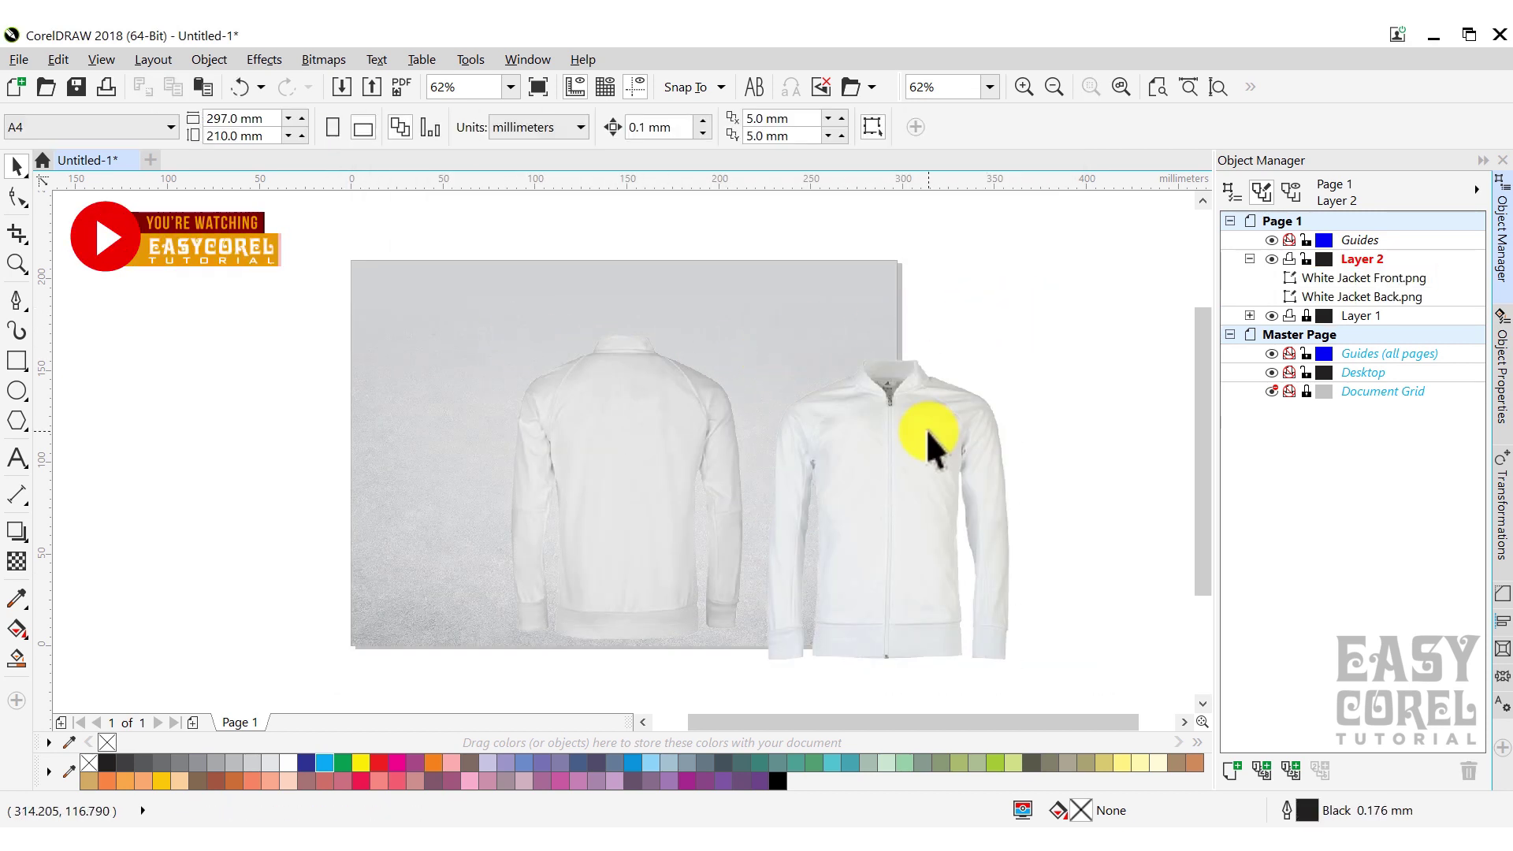
# Align both jacket images side by side at the same height, centre them on the page as a group, and ungroup them.
pyautogui.click(929, 432)
pyautogui.keyDown('shift'); pyautogui.click(678, 446); pyautogui.keyUp('shift')
pyautogui.click(1503, 630)
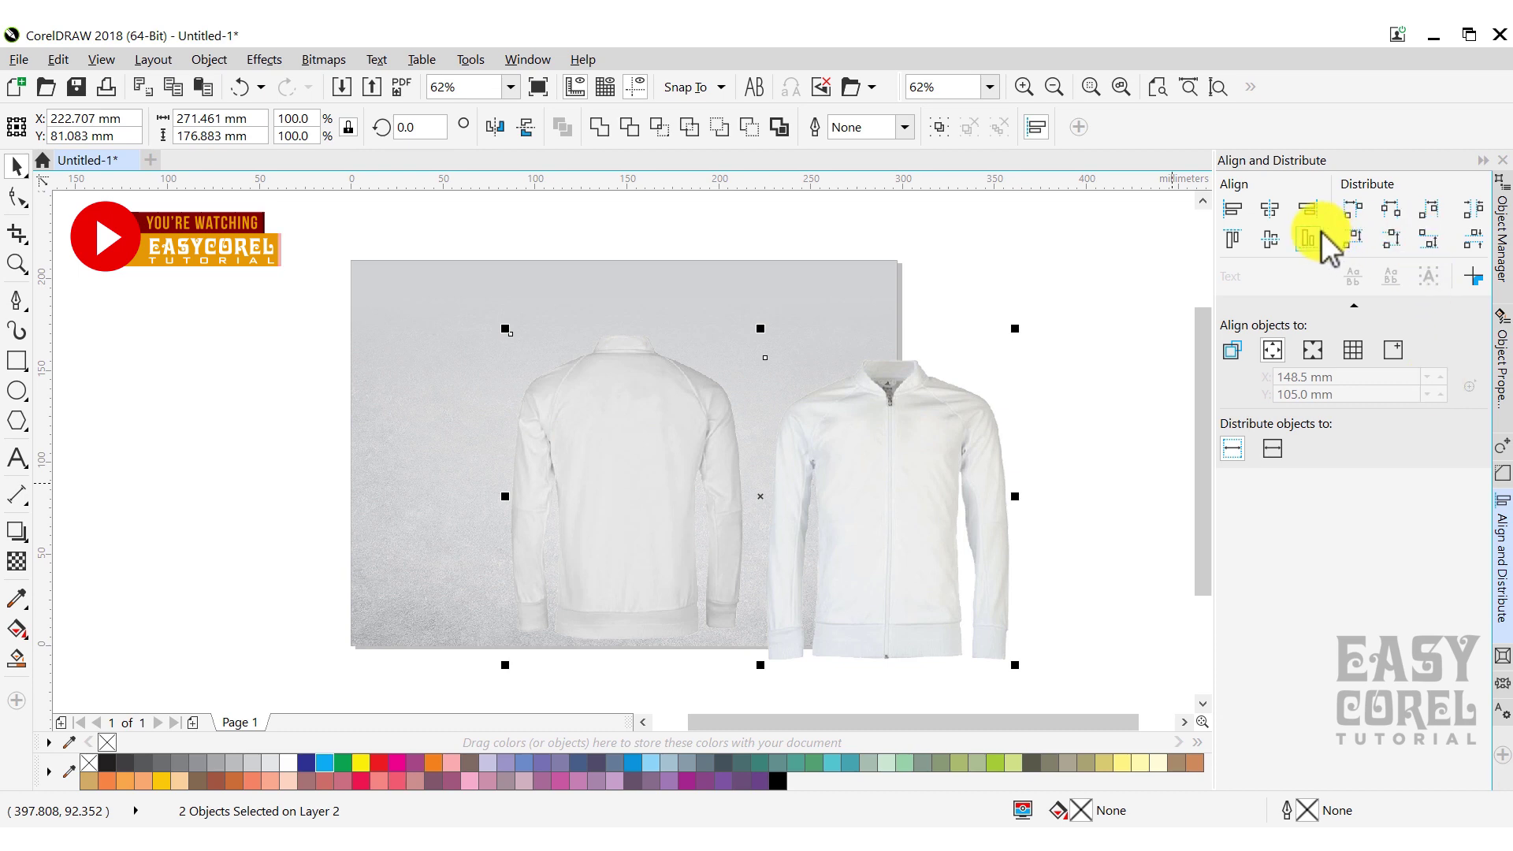
pyautogui.click(1271, 238)
pyautogui.press('p')
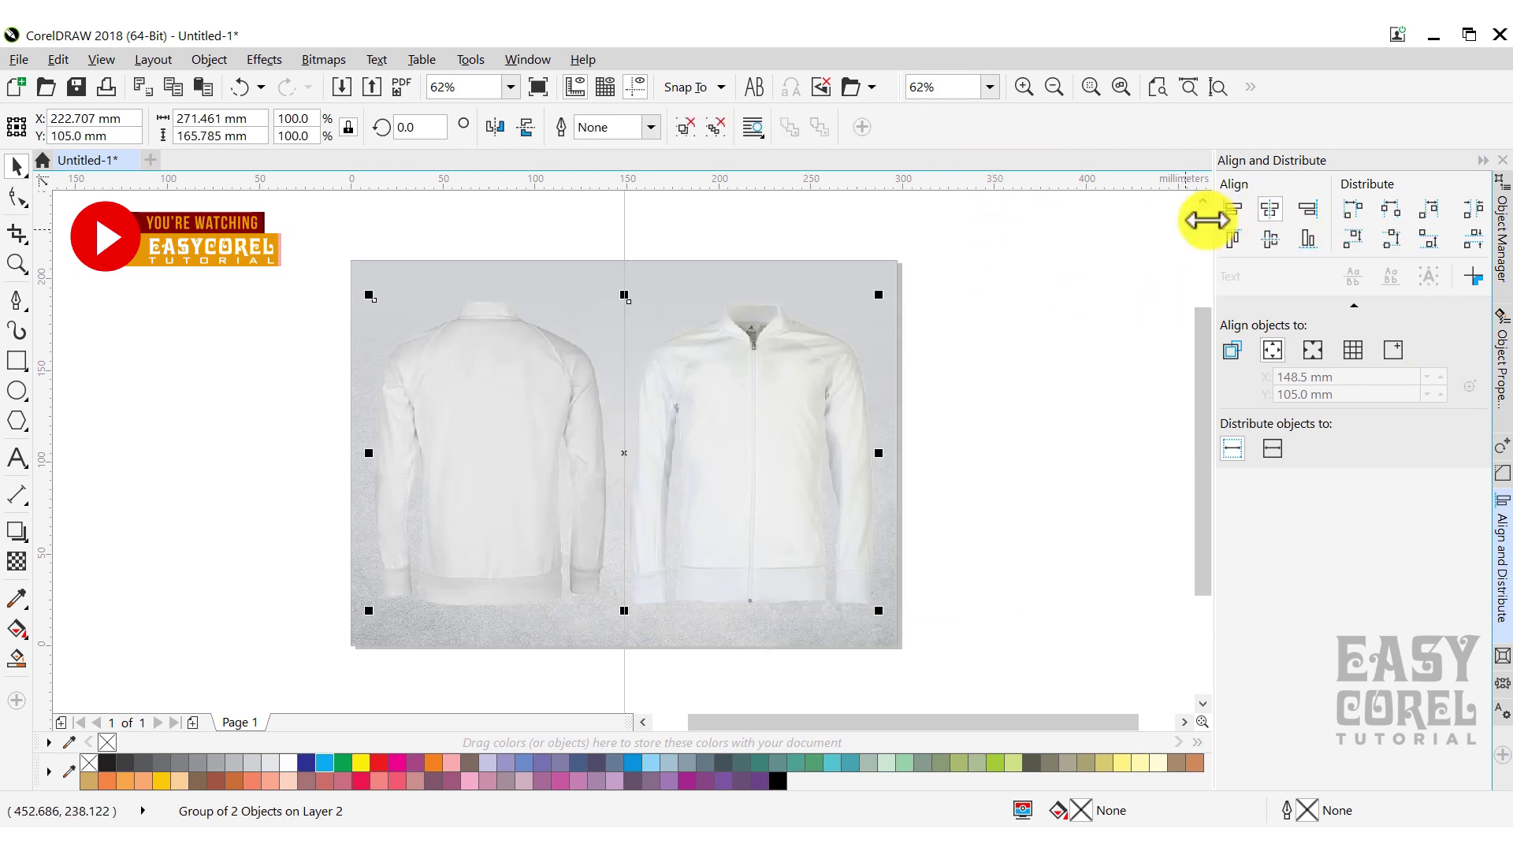
pyautogui.click(994, 340)
pyautogui.click(1498, 262)
pyautogui.click(1394, 276)
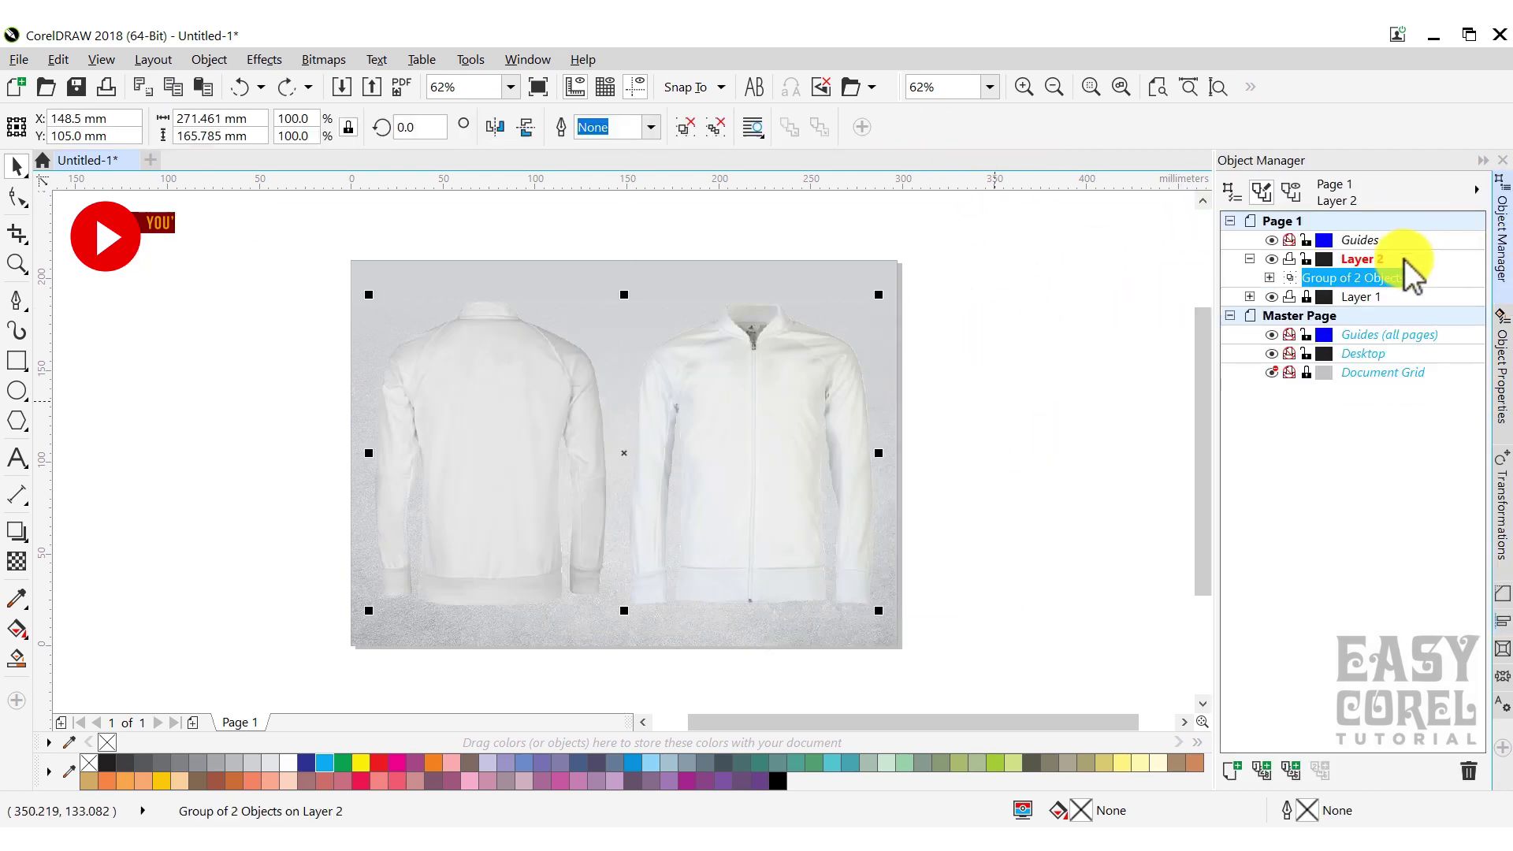
pyautogui.hotkey('ctrl', 'z')
# Duplicate the back jacket image once with a relative X offset of -126.279 mm.
pyautogui.click(545, 426)
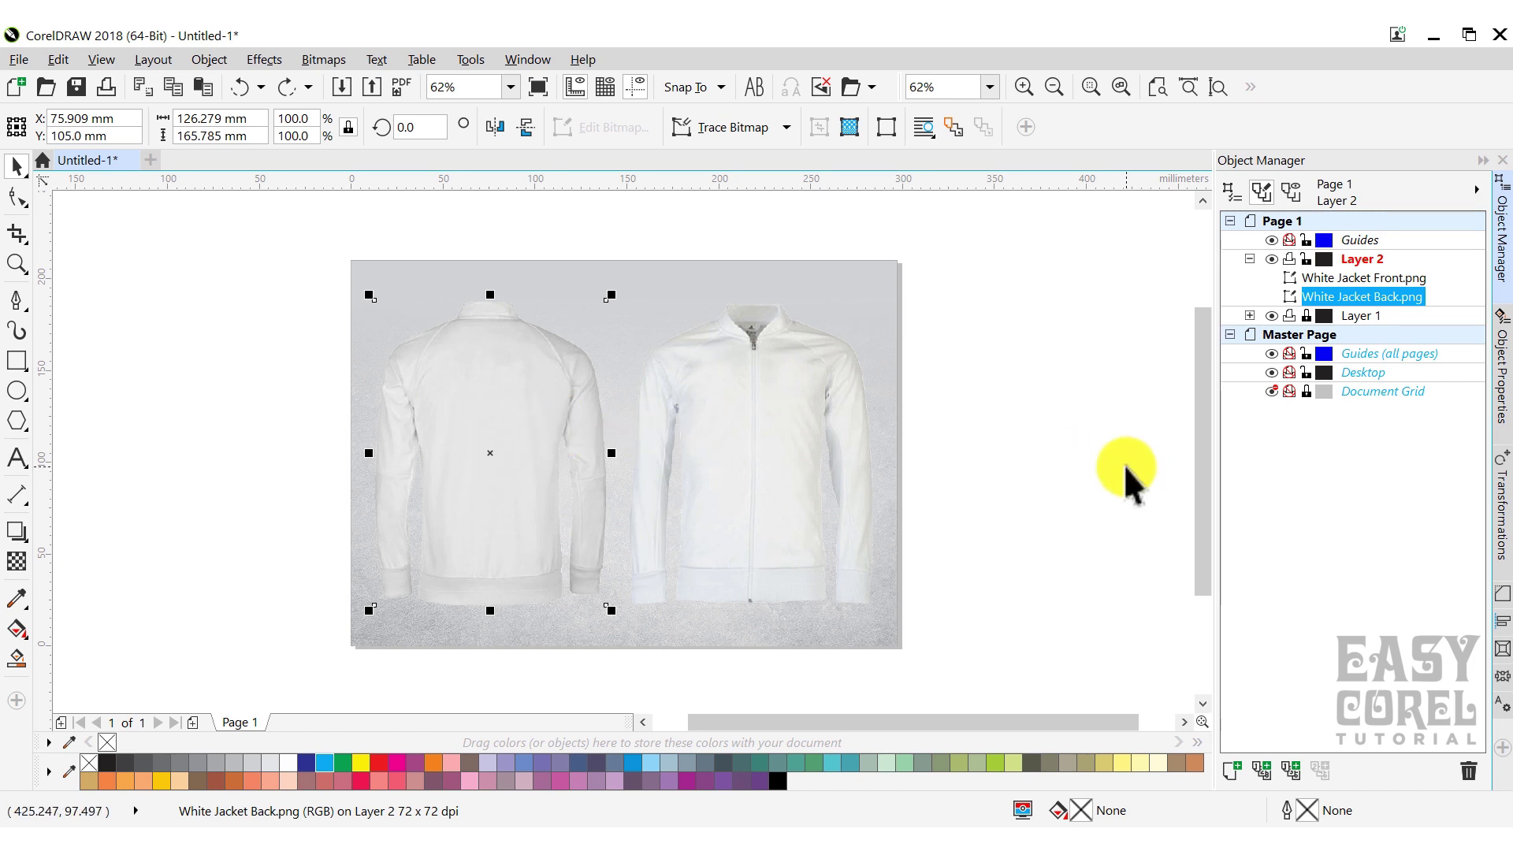
pyautogui.click(1501, 534)
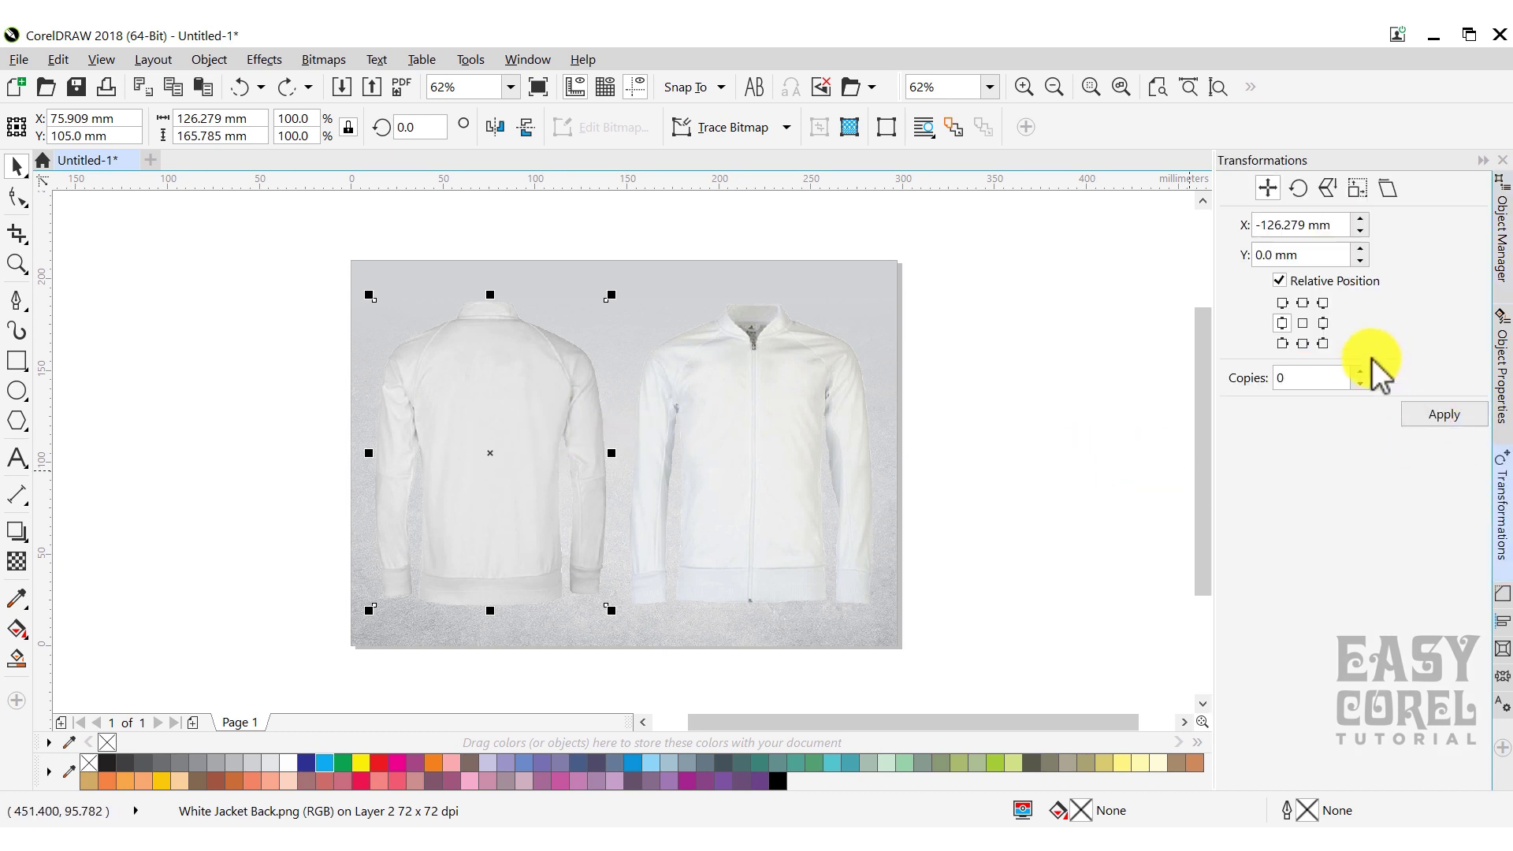
pyautogui.click(1449, 413)
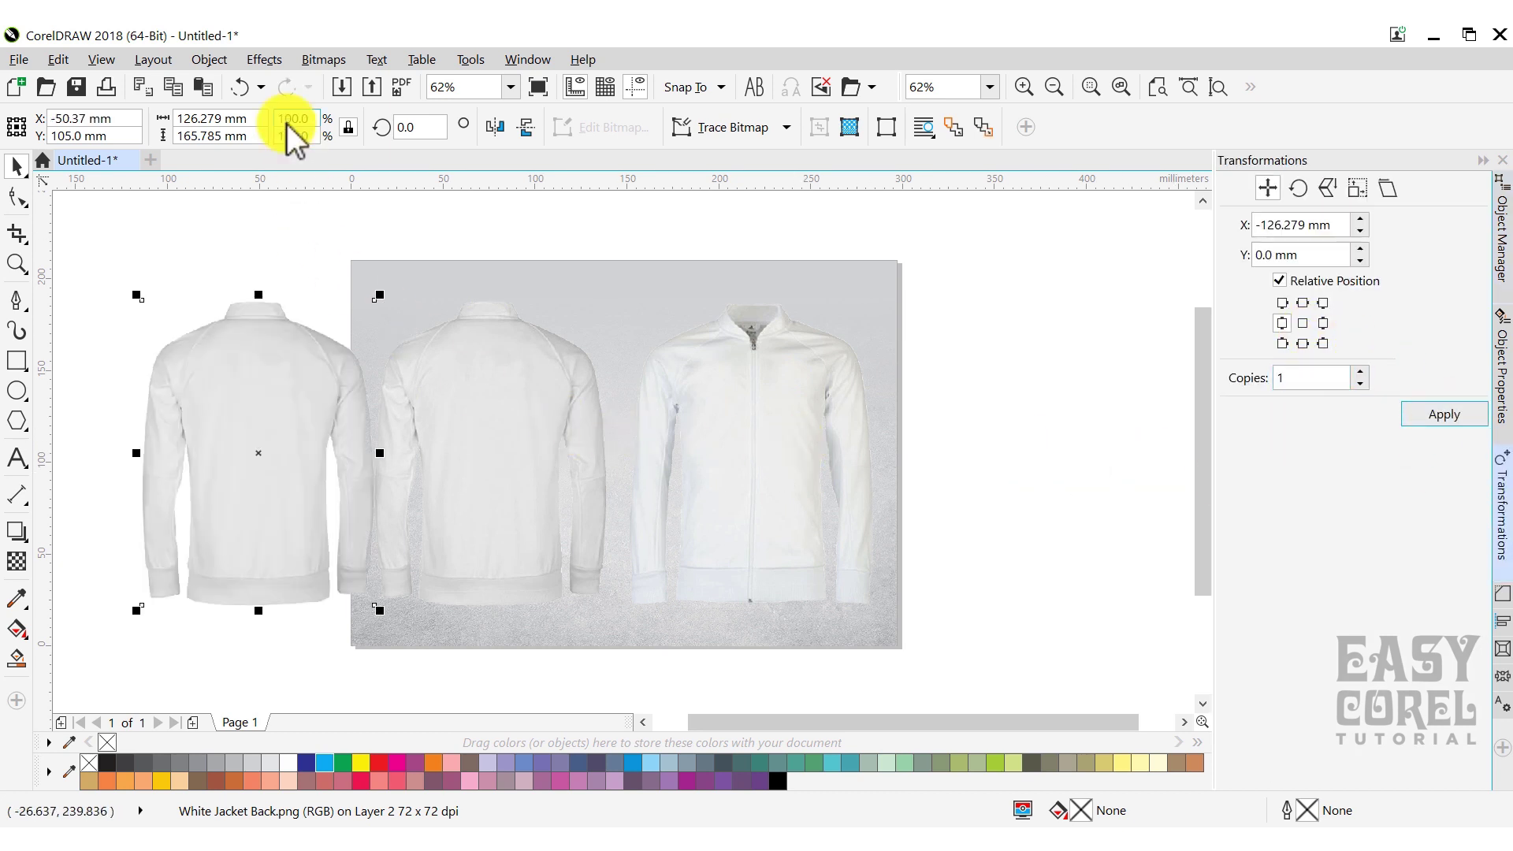
# Convert the duplicated back jacket to a 1-bit bitmap using Line Art with a threshold of 255.
pyautogui.click(323, 59)
pyautogui.moveTo(386, 260)
pyautogui.click(552, 262)
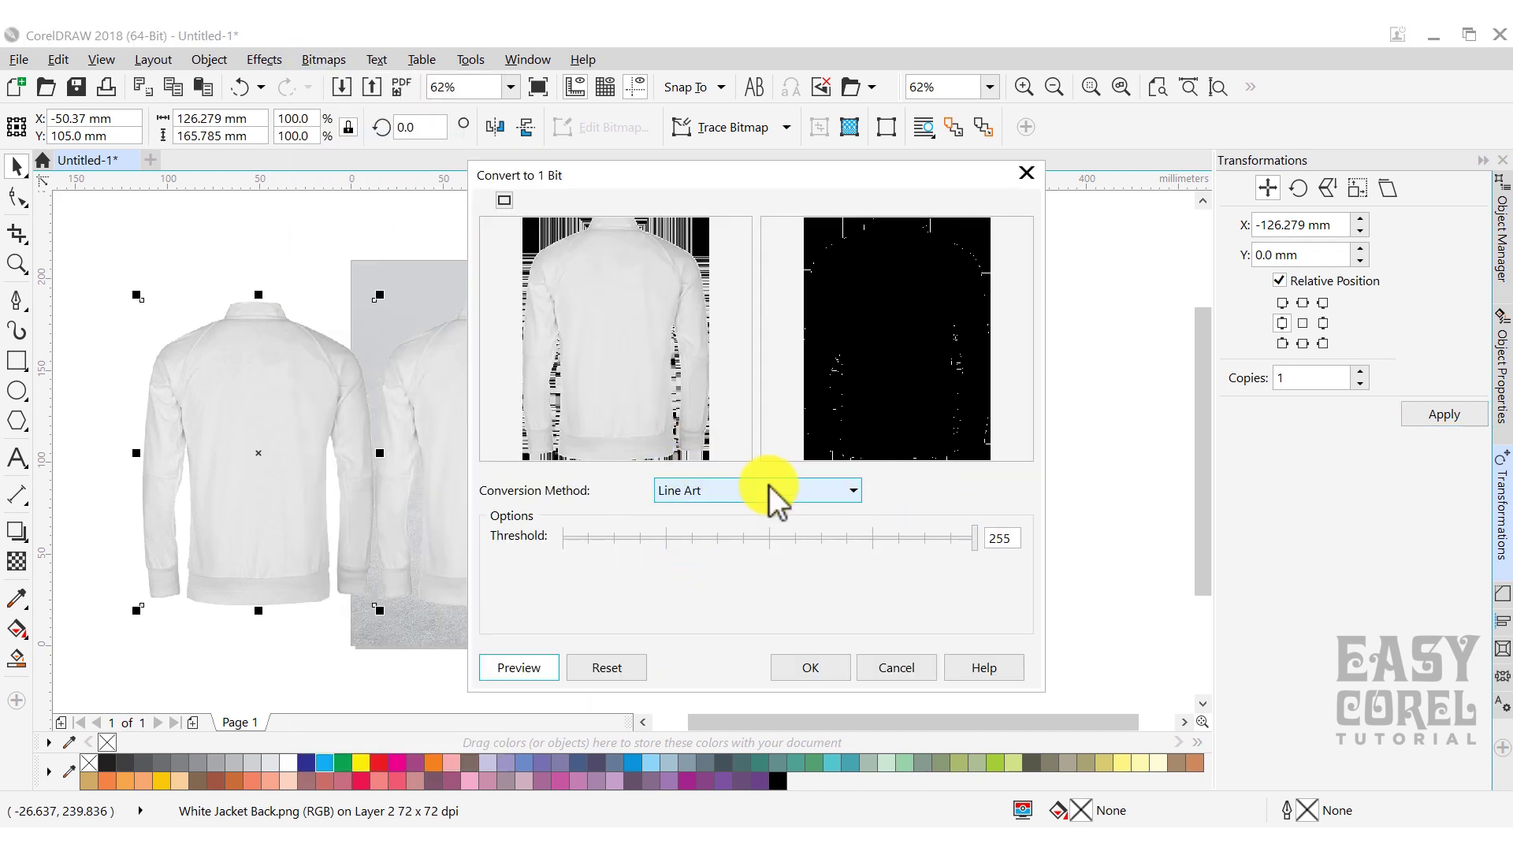
pyautogui.click(824, 673)
# Outline-trace the black jacket bitmap as a Detailed logo with the background removed, and delete the monochrome bitmap.
pyautogui.click(737, 130)
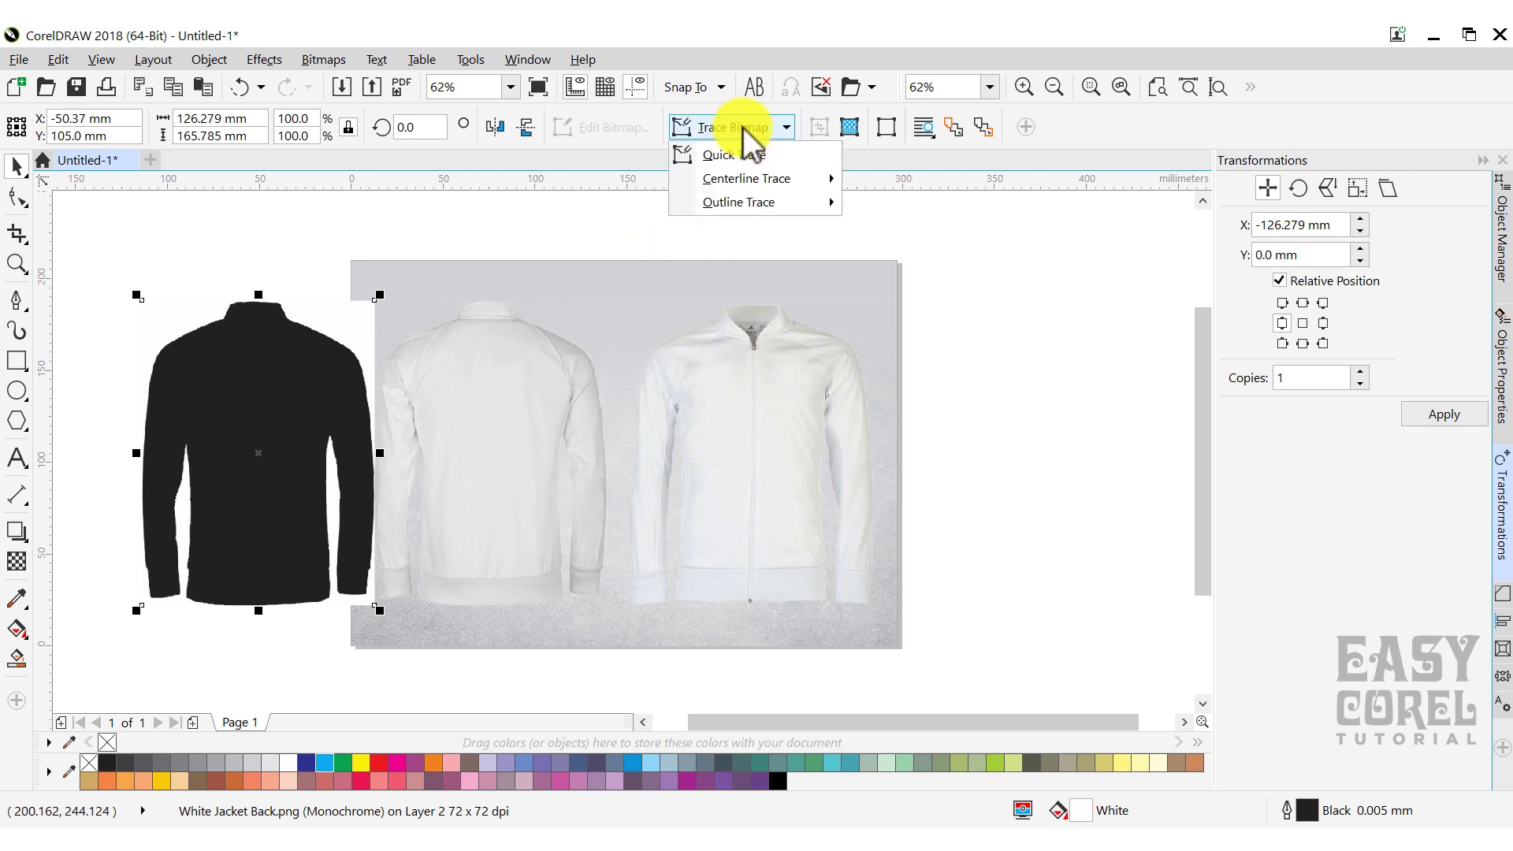
pyautogui.moveTo(844, 200)
pyautogui.click(902, 260)
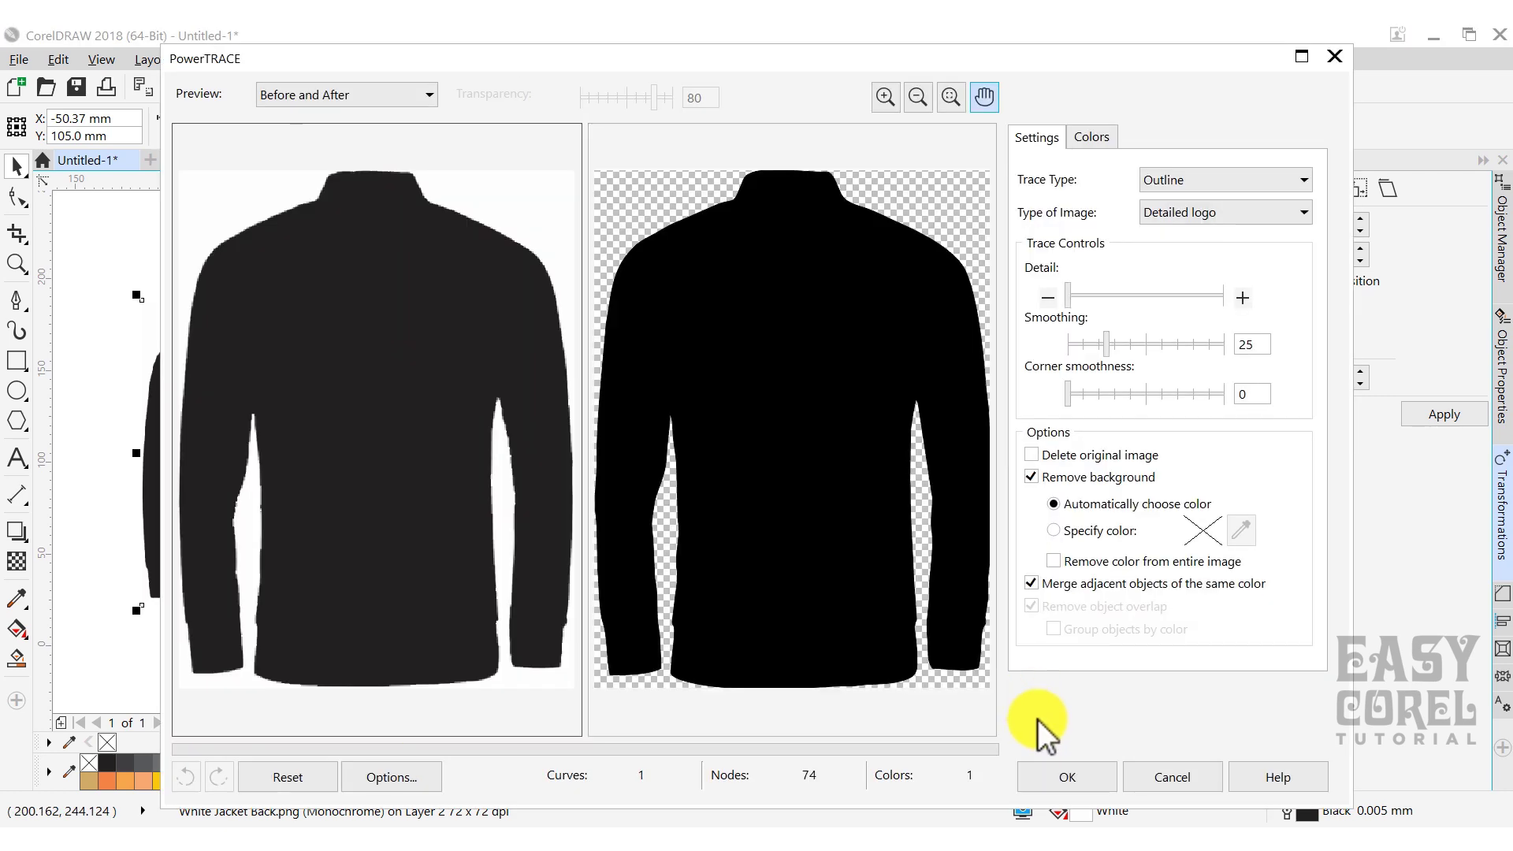
pyautogui.click(1052, 772)
pyautogui.click(344, 313)
pyautogui.rightClick(343, 314)
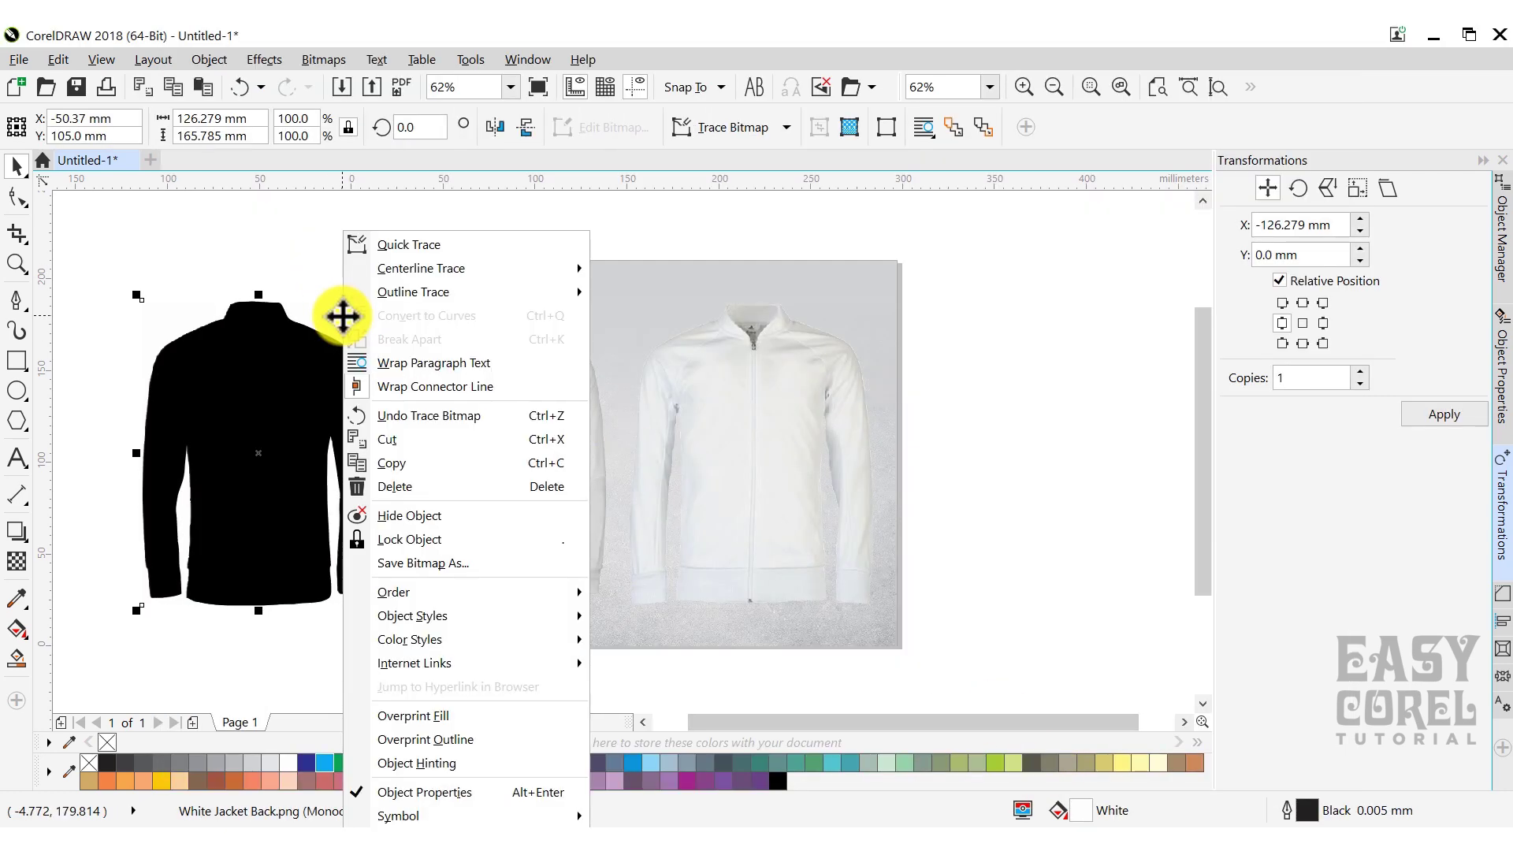
pyautogui.click(480, 516)
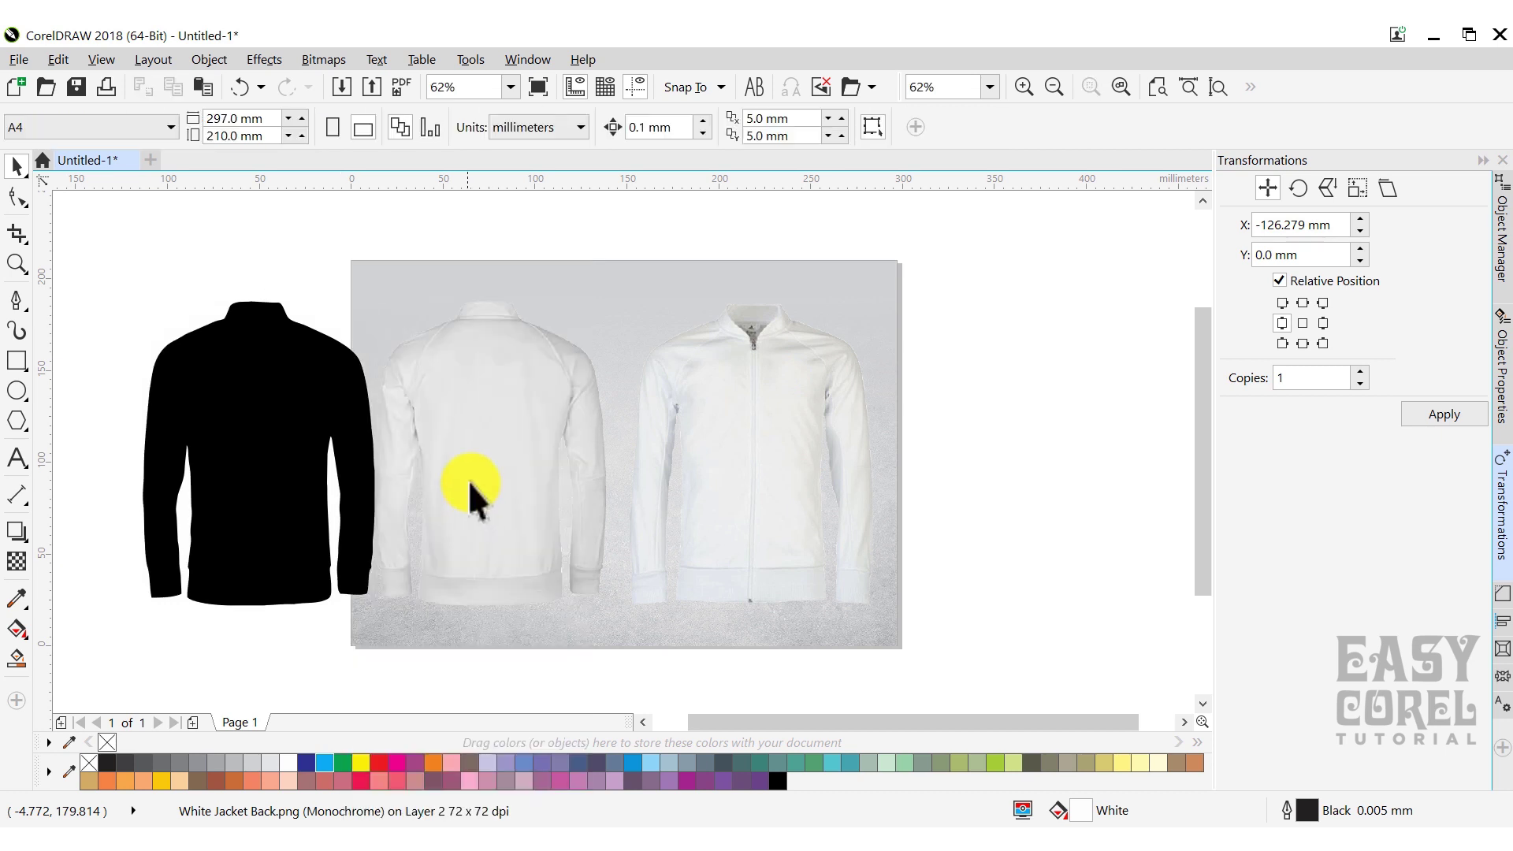
# Move the traced silhouette 126.116 mm in X onto the back jacket and place it on a new layer.
pyautogui.click(334, 371)
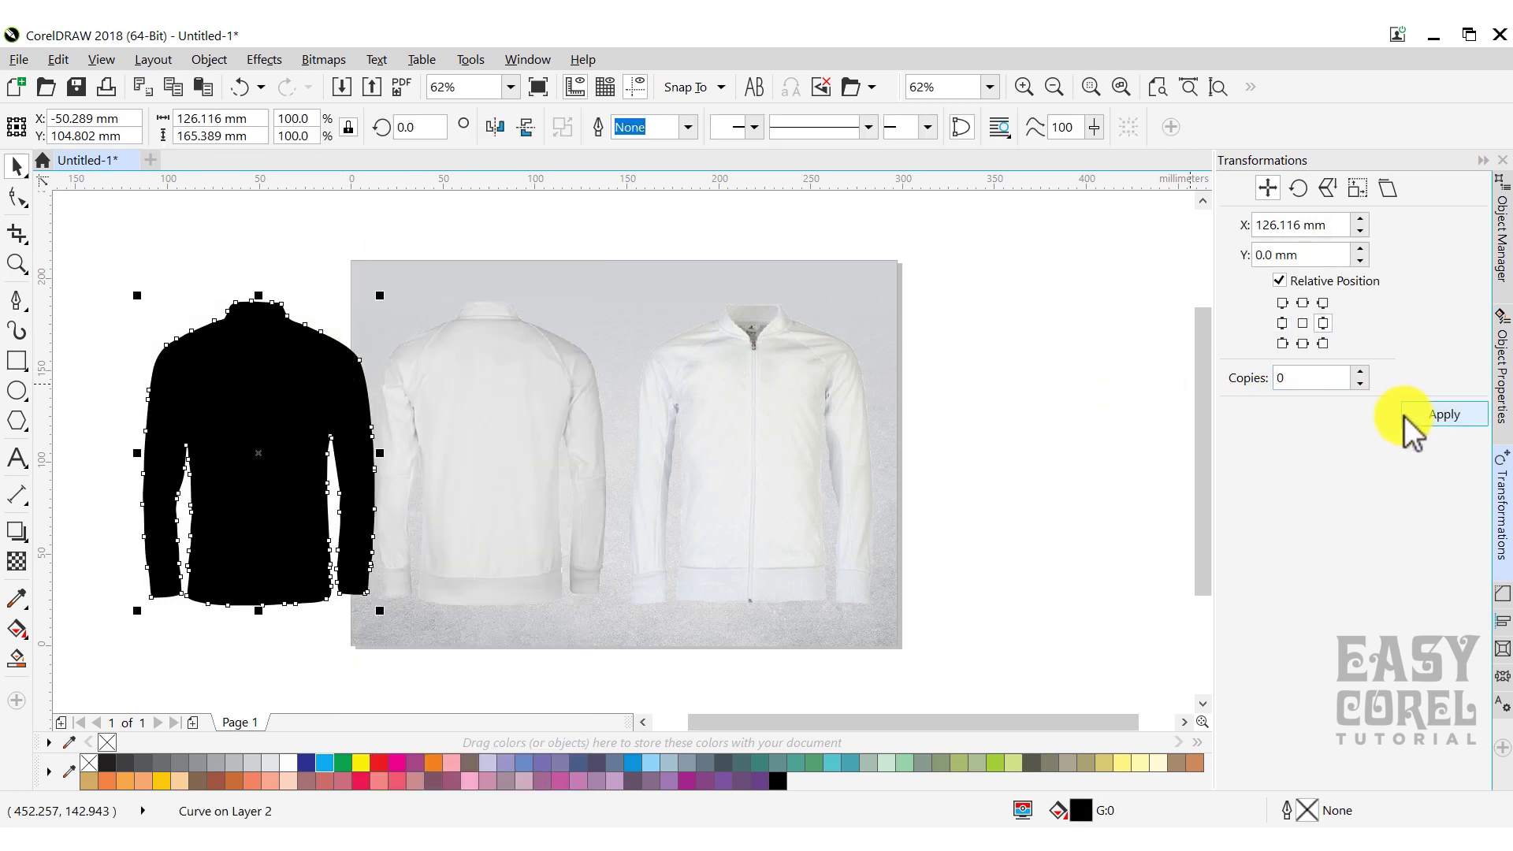
pyautogui.click(1403, 415)
pyautogui.click(1501, 236)
pyautogui.click(1231, 771)
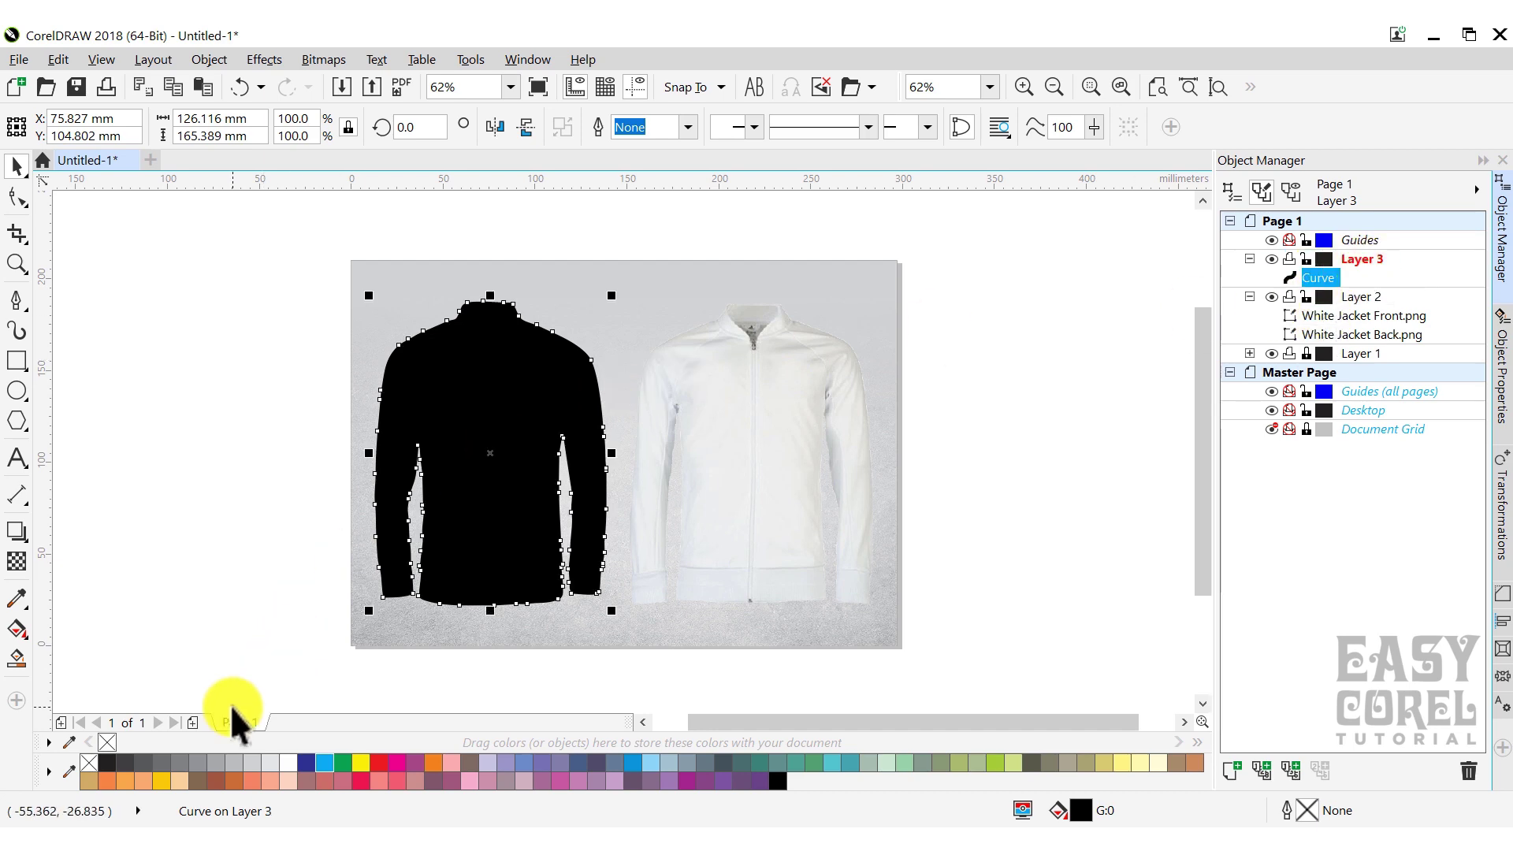
# Remove the silhouette's fill, give it a red outline, and deselect it.
pyautogui.click(88, 763)
pyautogui.rightClick(381, 763)
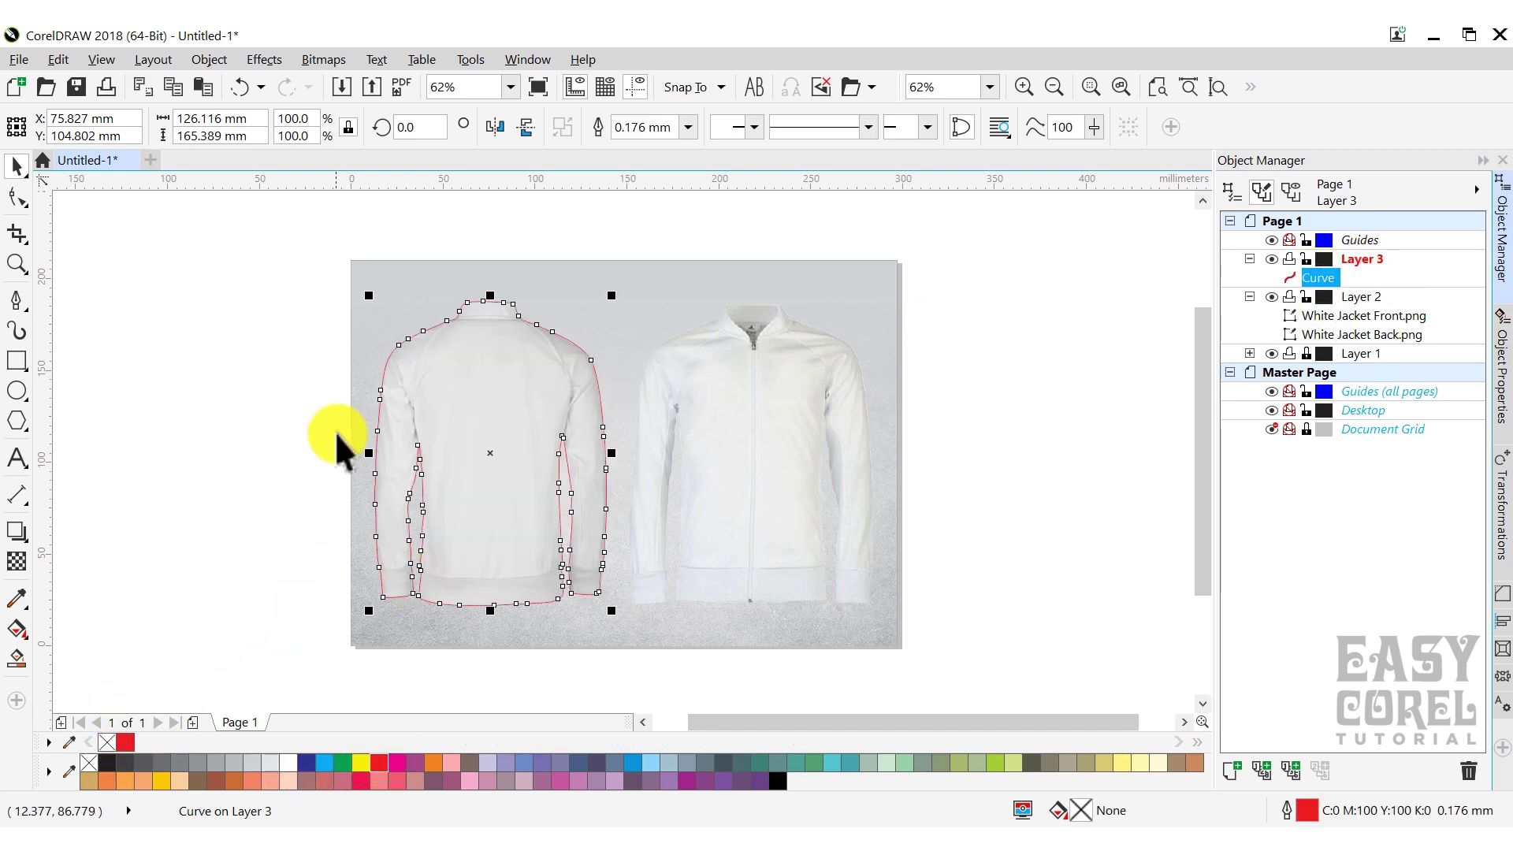
pyautogui.click(452, 331)
# Set yellow as the default outline colour and trace the back jacket's collar seam with the Pen tool.
pyautogui.scroll(5, 453, 330)
pyautogui.scroll(-2, 366, 762)
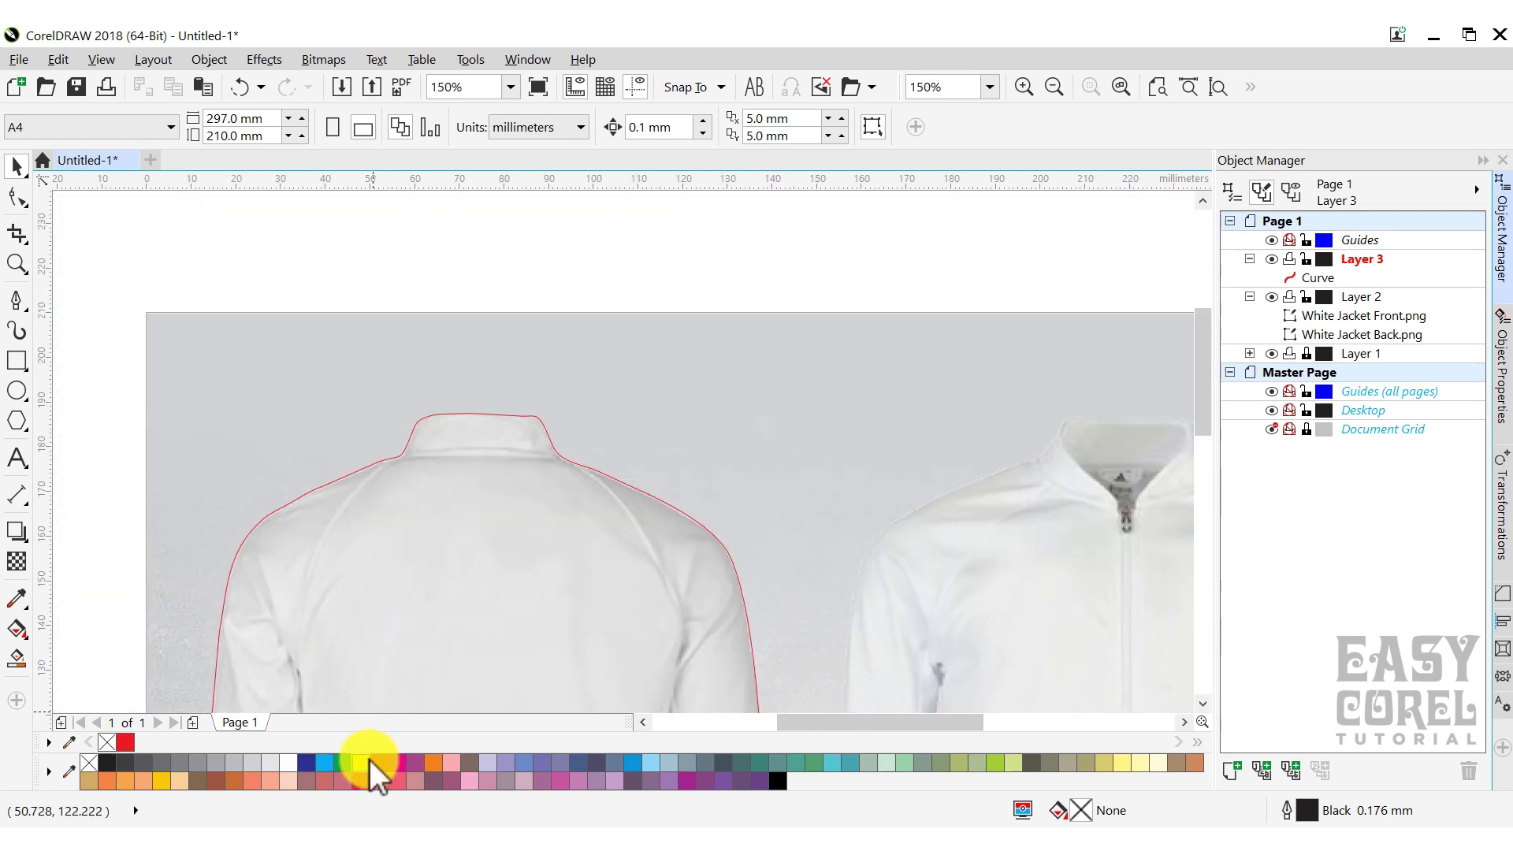
pyautogui.click(17, 299)
pyautogui.scroll(2, 405, 489)
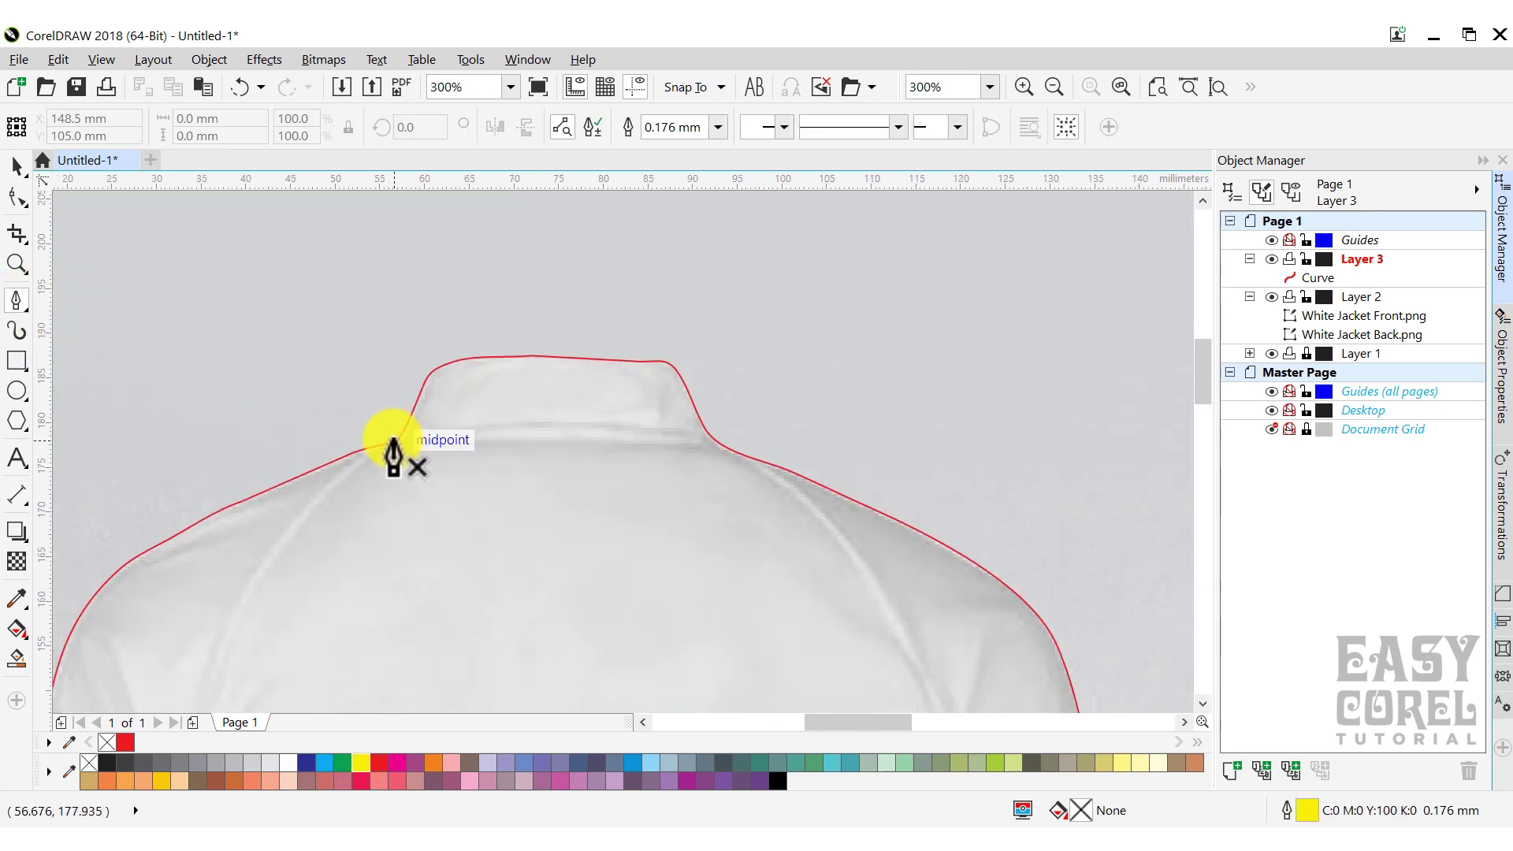
pyautogui.click(396, 442)
pyautogui.moveTo(500, 426); pyautogui.dragTo(602, 430)
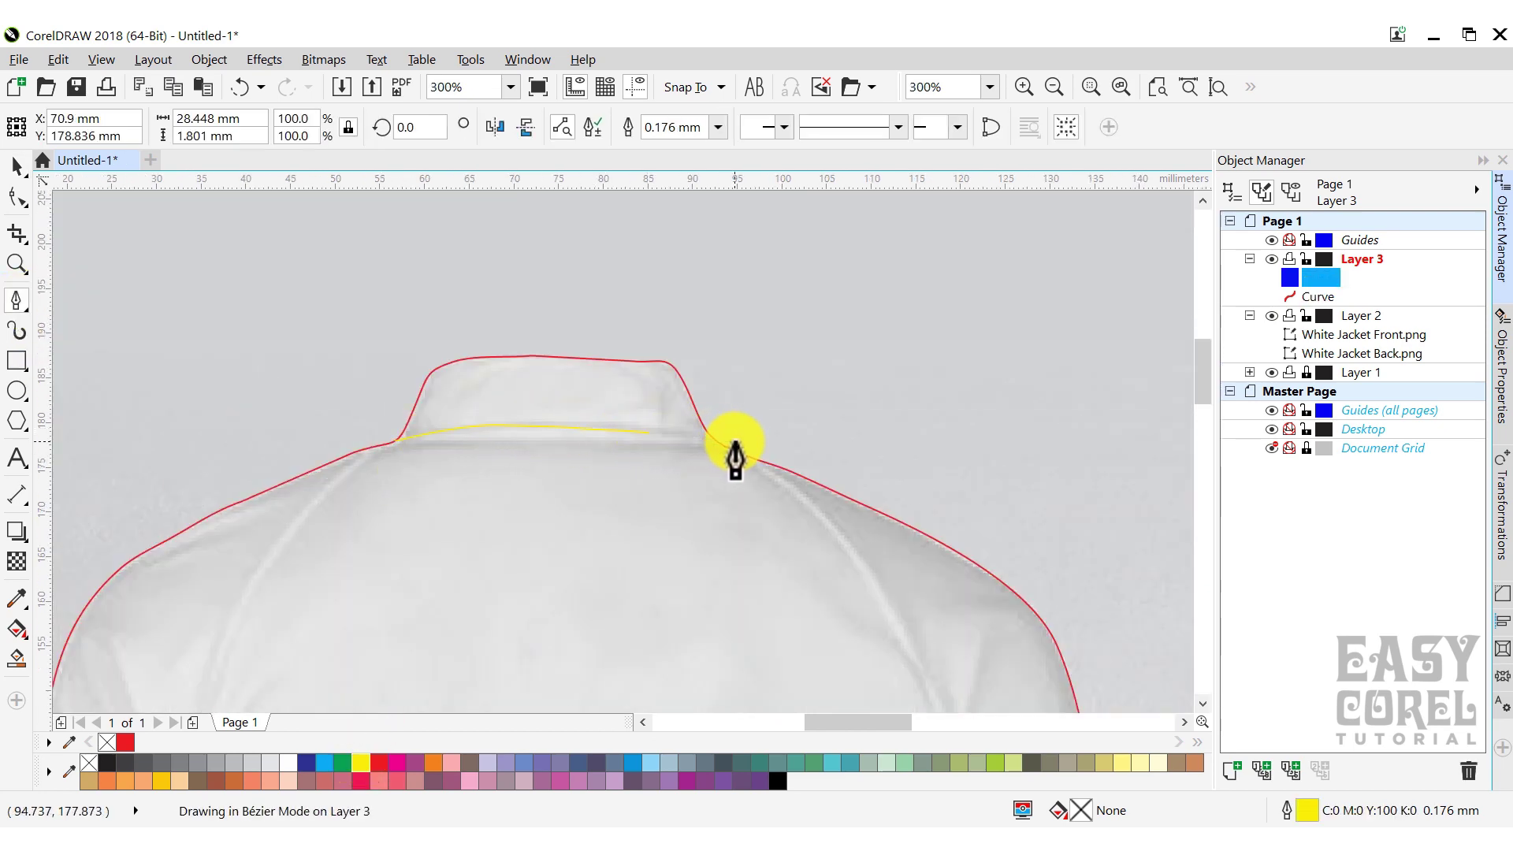
pyautogui.click(734, 443)
# Draw the right sleeve seam on the back jacket as a yellow curve from the collar to the underarm.
pyautogui.scroll(-2, 733, 374)
pyautogui.scroll(2, 803, 463)
pyautogui.press('space')
pyautogui.click(588, 244)
pyautogui.press('space')
pyautogui.click(547, 220)
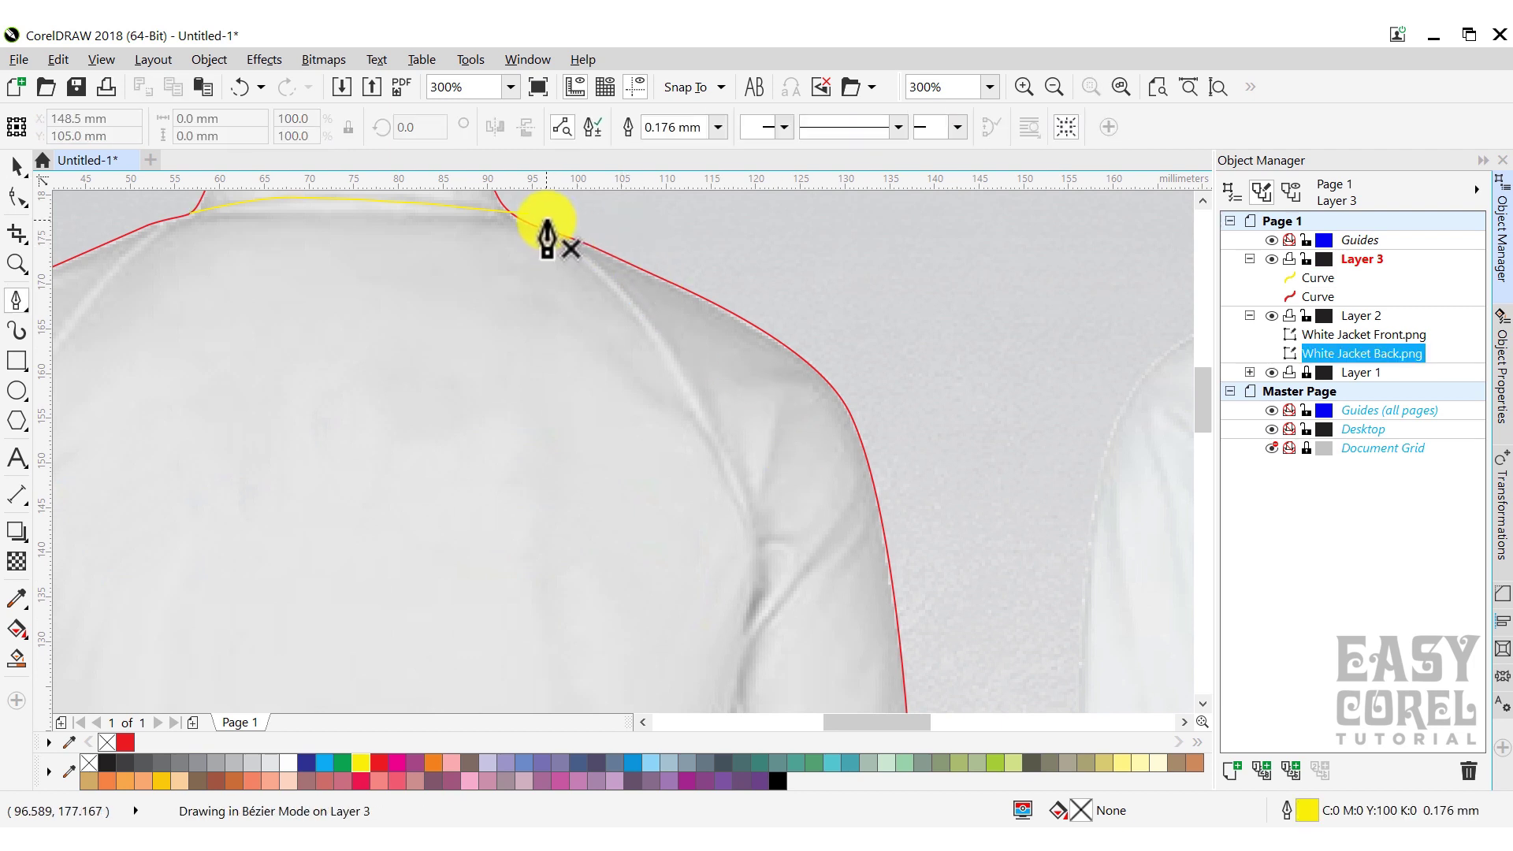
pyautogui.moveTo(717, 443); pyautogui.dragTo(761, 570)
pyautogui.scroll(-1, 761, 512)
pyautogui.scroll(1, 759, 526)
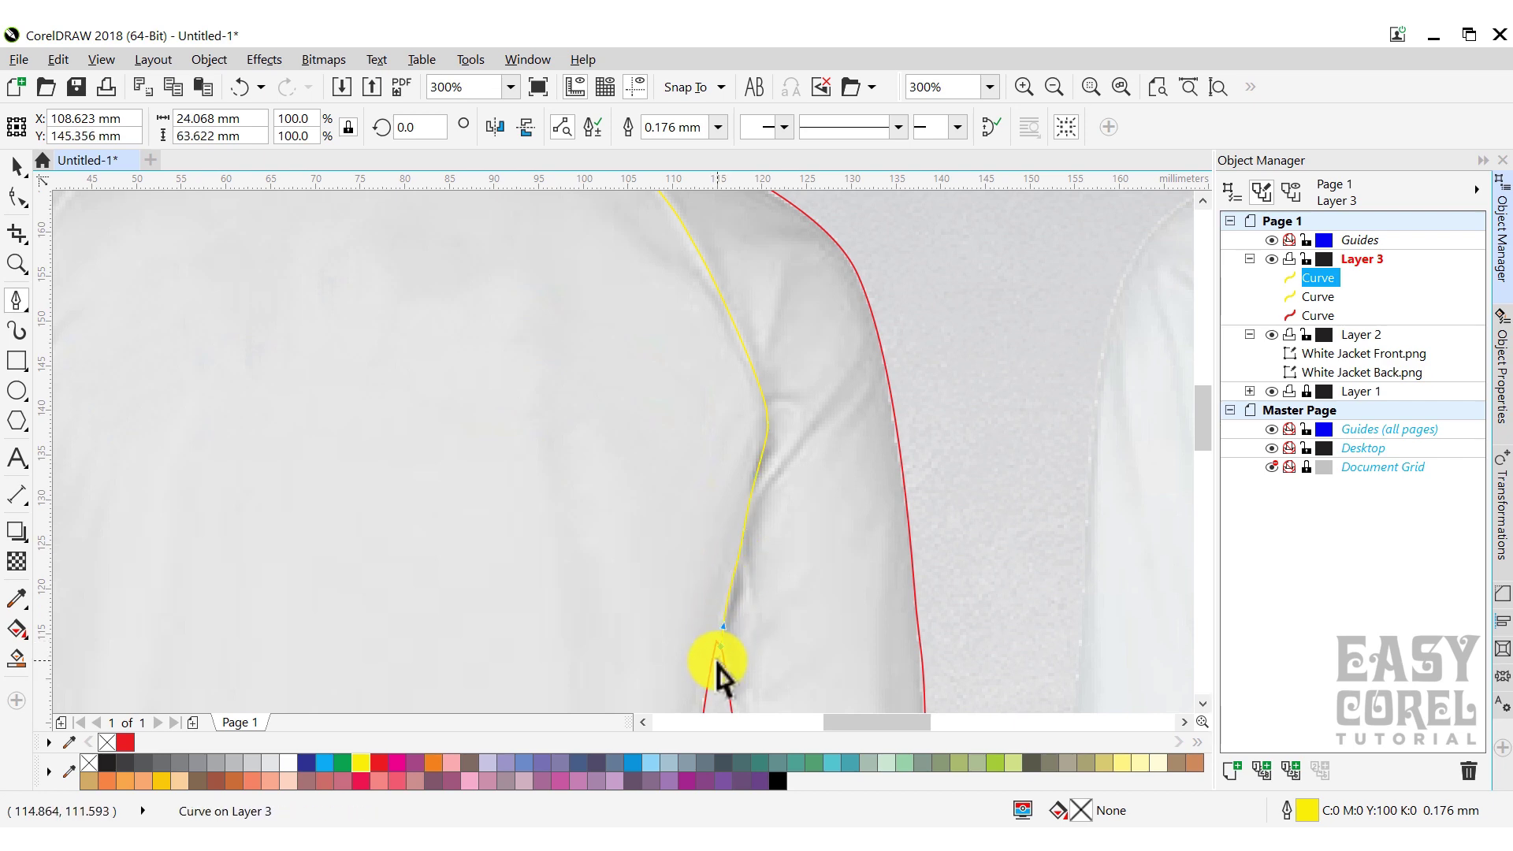
pyautogui.click(716, 641)
pyautogui.press('space')
# Draw the left sleeve seam on the back jacket as a yellow curve from the collar to the underarm.
pyautogui.scroll(-4, 718, 532)
pyautogui.scroll(3, 718, 517)
pyautogui.scroll(-1, 718, 515)
pyautogui.press('space')
pyautogui.scroll(1, 545, 233)
pyautogui.click(630, 208)
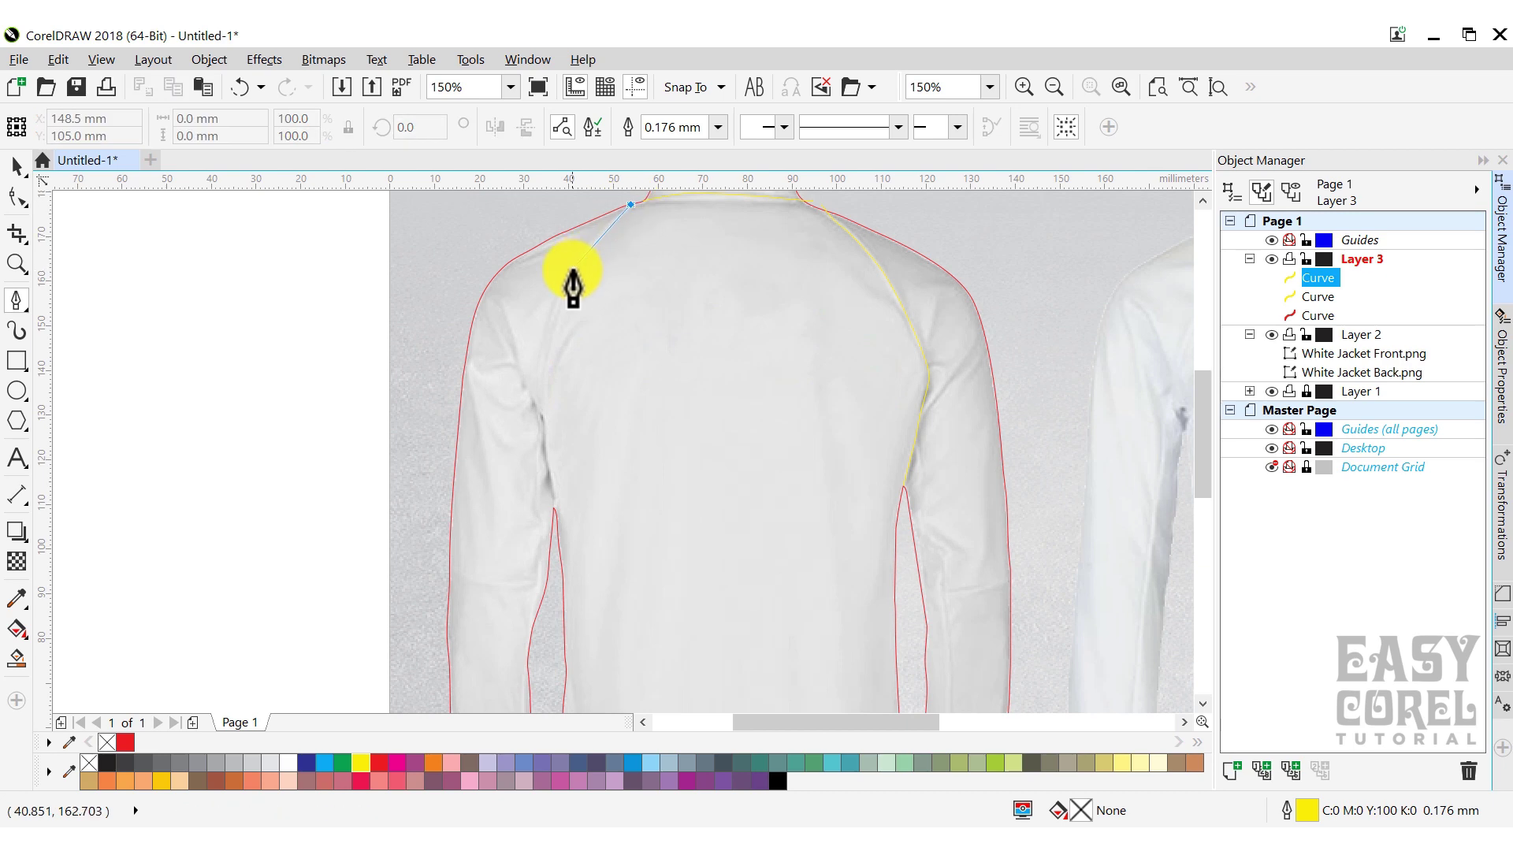
pyautogui.moveTo(573, 274); pyautogui.dragTo(561, 298)
pyautogui.moveTo(548, 358); pyautogui.dragTo(542, 383)
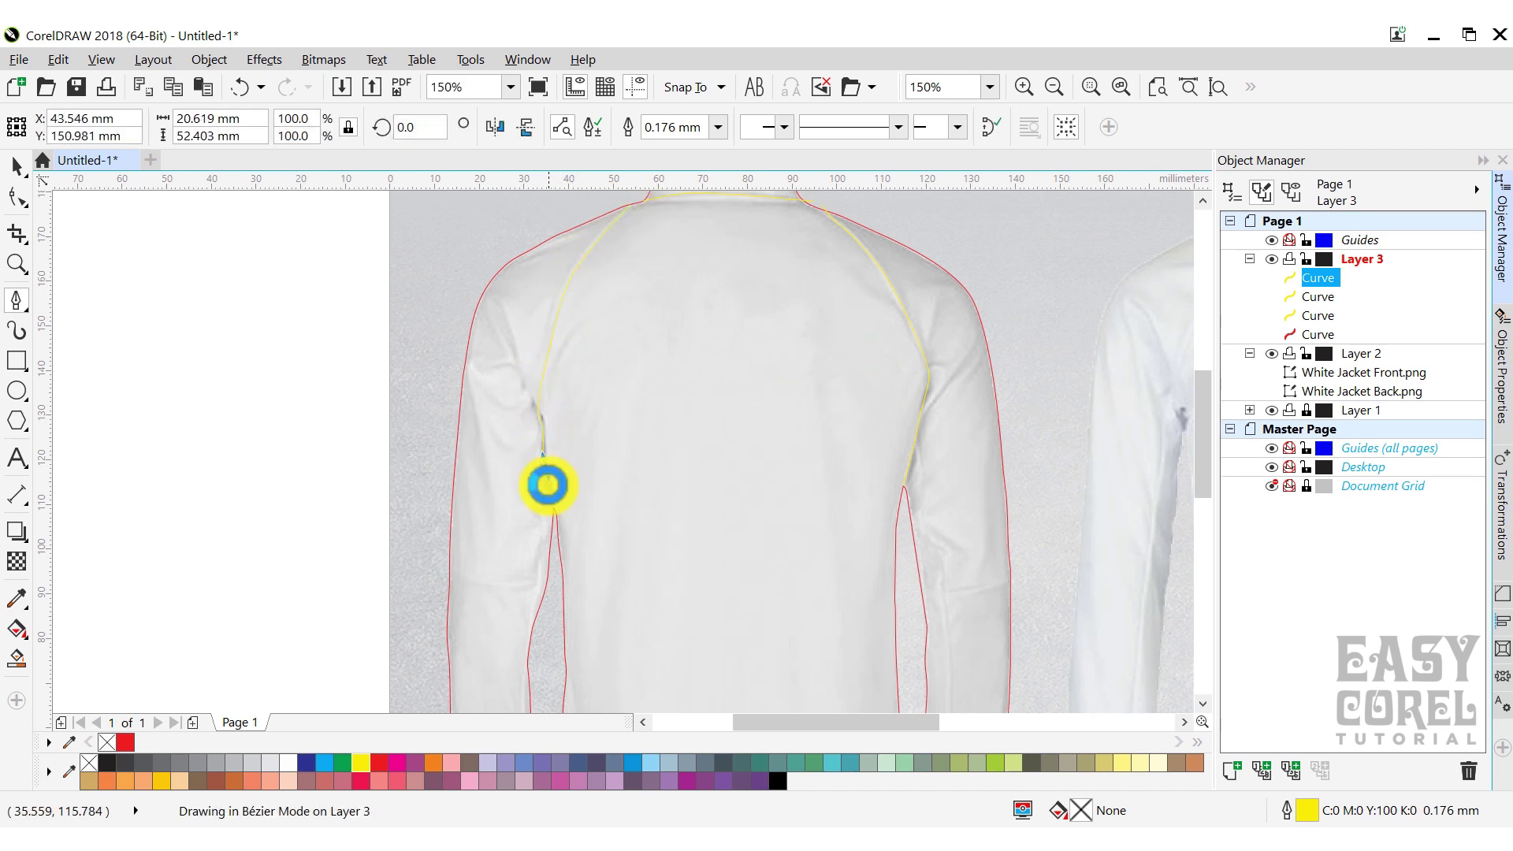
# Draw a yellow curve along the seam of the back jacket's left cuff.
pyautogui.scroll(-2, 556, 509)
pyautogui.scroll(4, 524, 607)
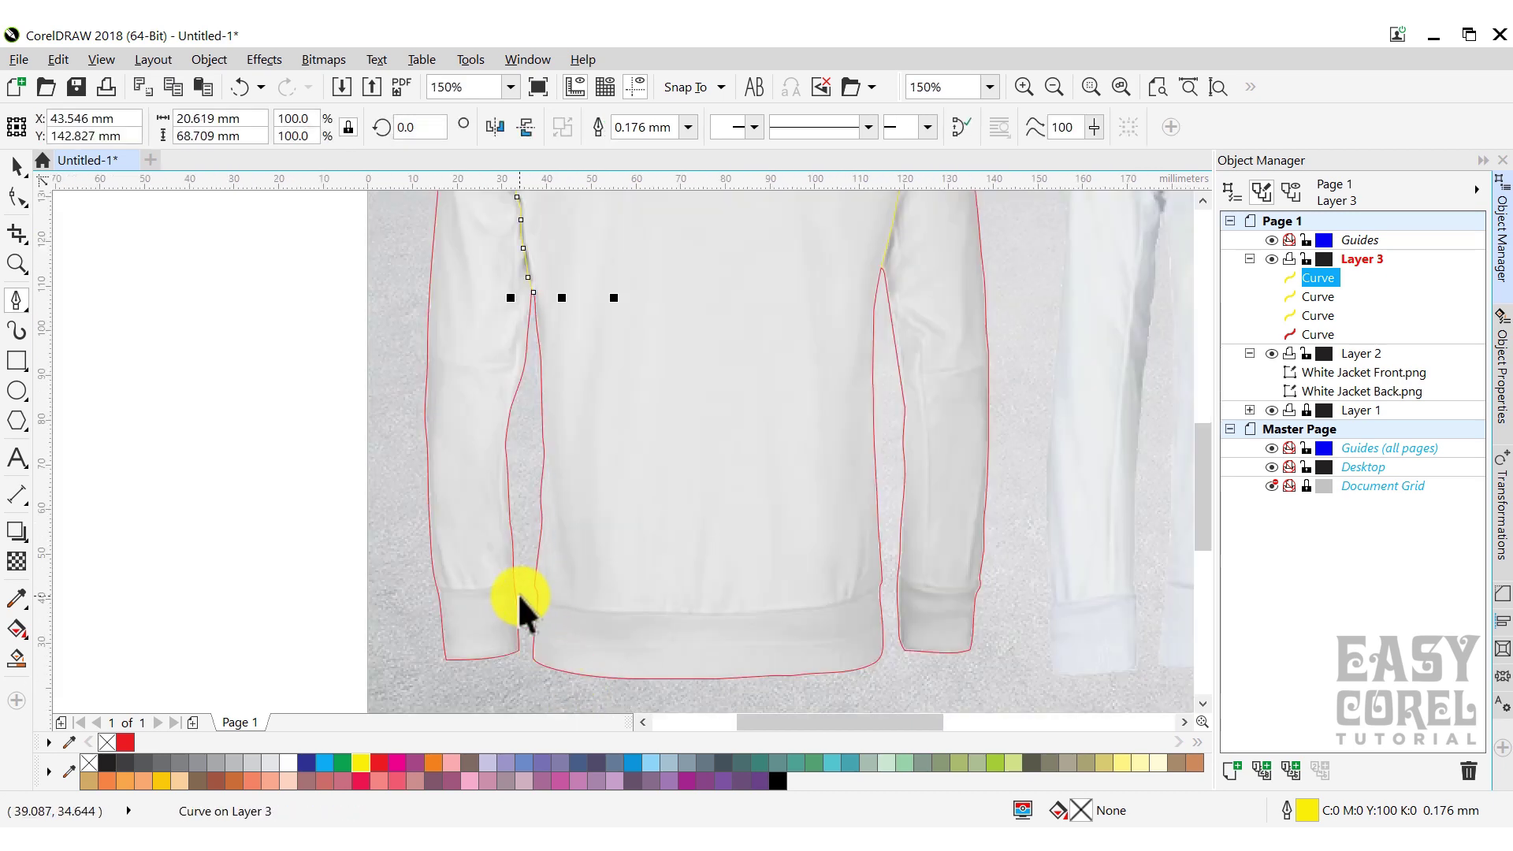
pyautogui.moveTo(412, 578); pyautogui.dragTo(465, 579)
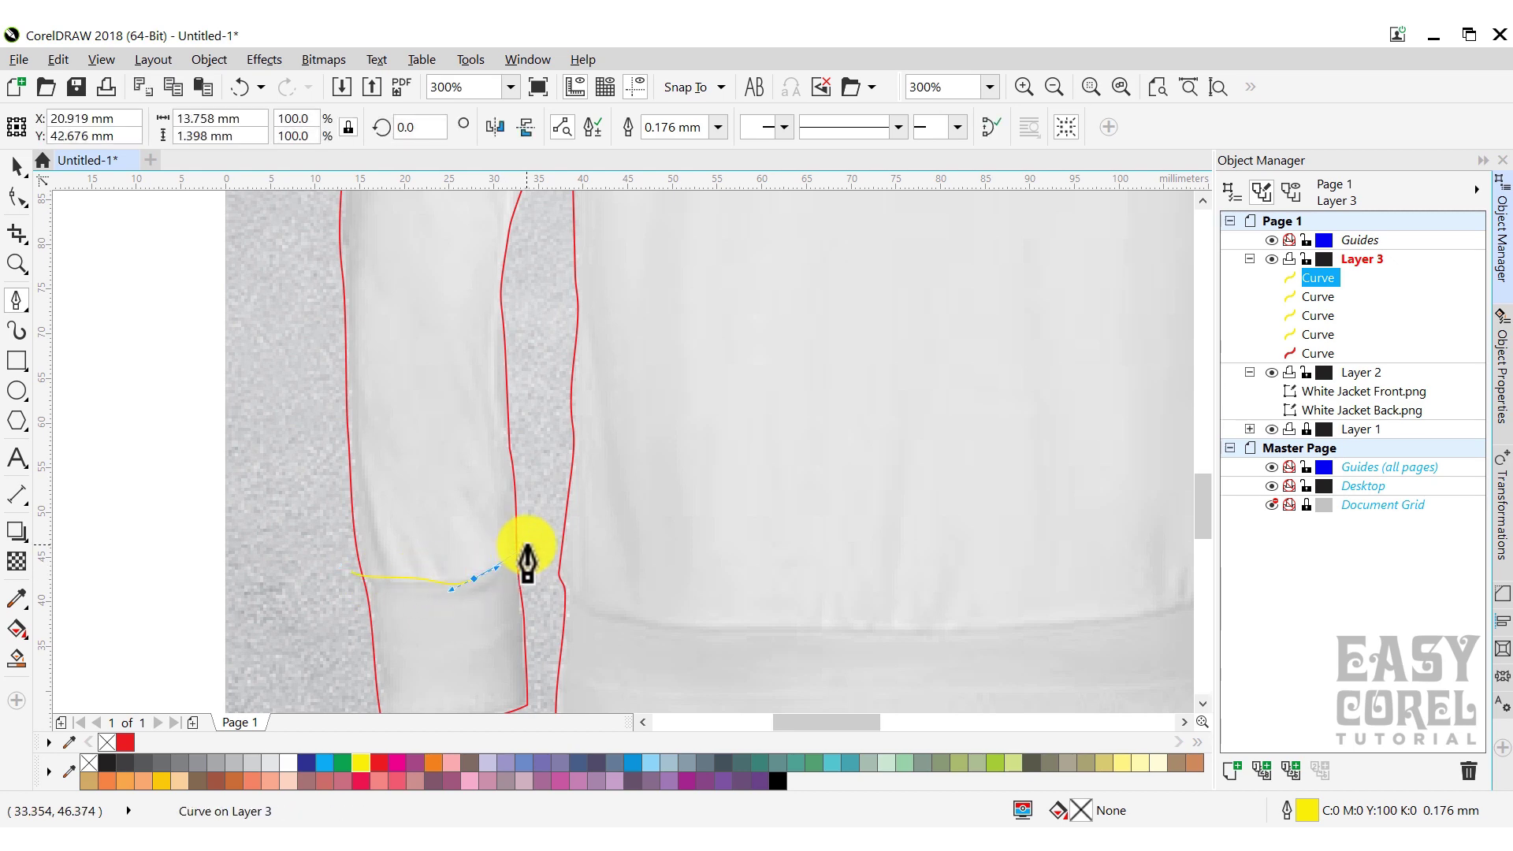
pyautogui.press('space')
# Draw a yellow curve along the waistband seam across the bottom of the back jacket.
pyautogui.click(549, 594)
pyautogui.moveTo(632, 622); pyautogui.dragTo(791, 627)
pyautogui.scroll(-2, 793, 627)
pyautogui.scroll(1, 859, 627)
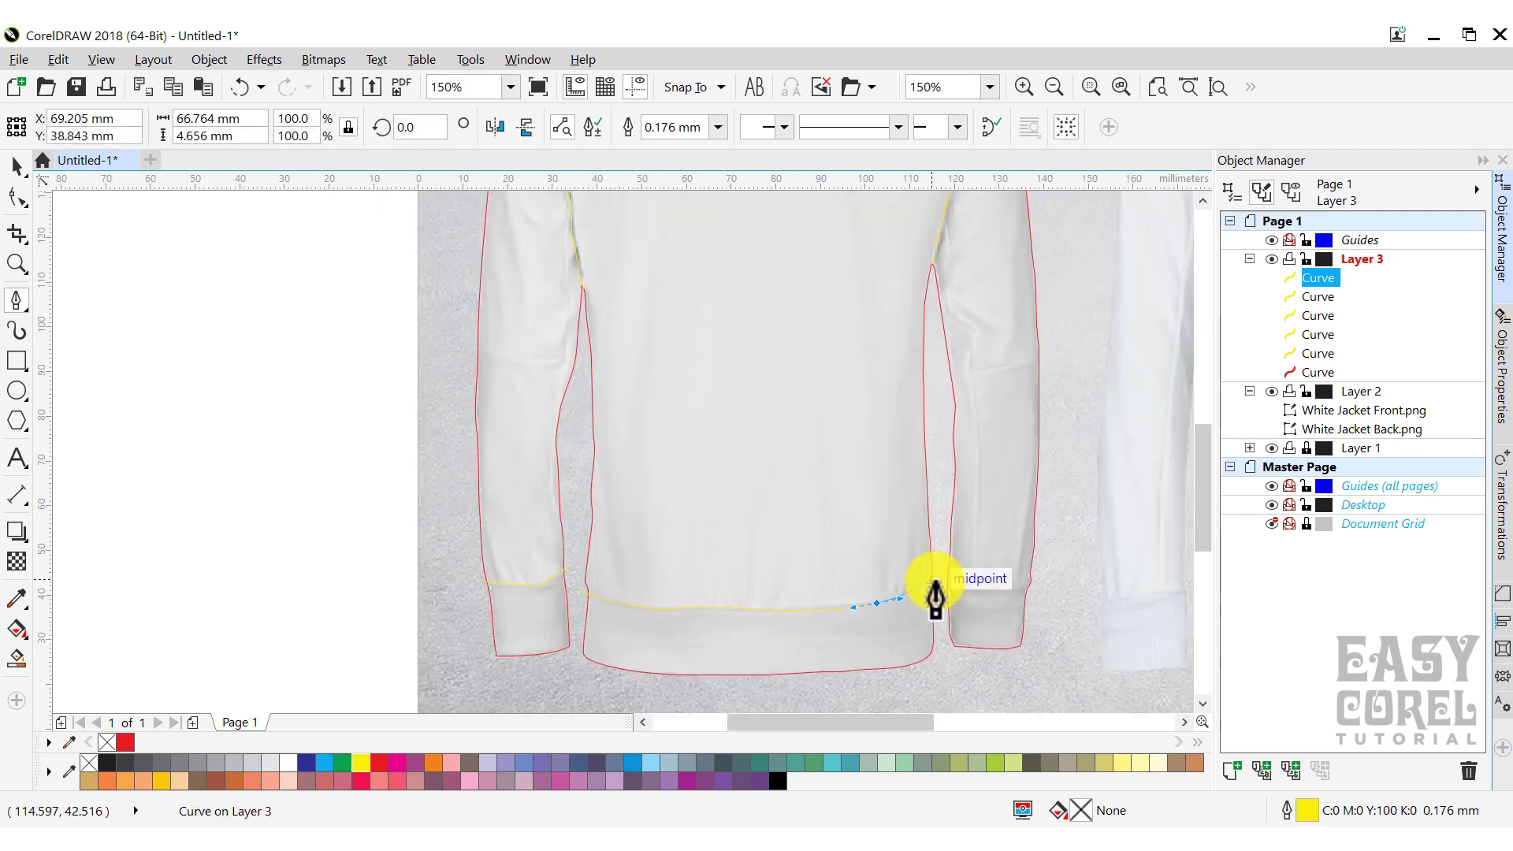
pyautogui.click(935, 599)
# Draw a yellow curve along the seam of the back jacket's right cuff and deselect it.
pyautogui.scroll(2, 963, 603)
pyautogui.click(907, 562)
pyautogui.moveTo(964, 585); pyautogui.dragTo(1075, 592)
pyautogui.click(1105, 579)
pyautogui.scroll(-2, 1107, 578)
pyautogui.press('space')
pyautogui.press('Escape')
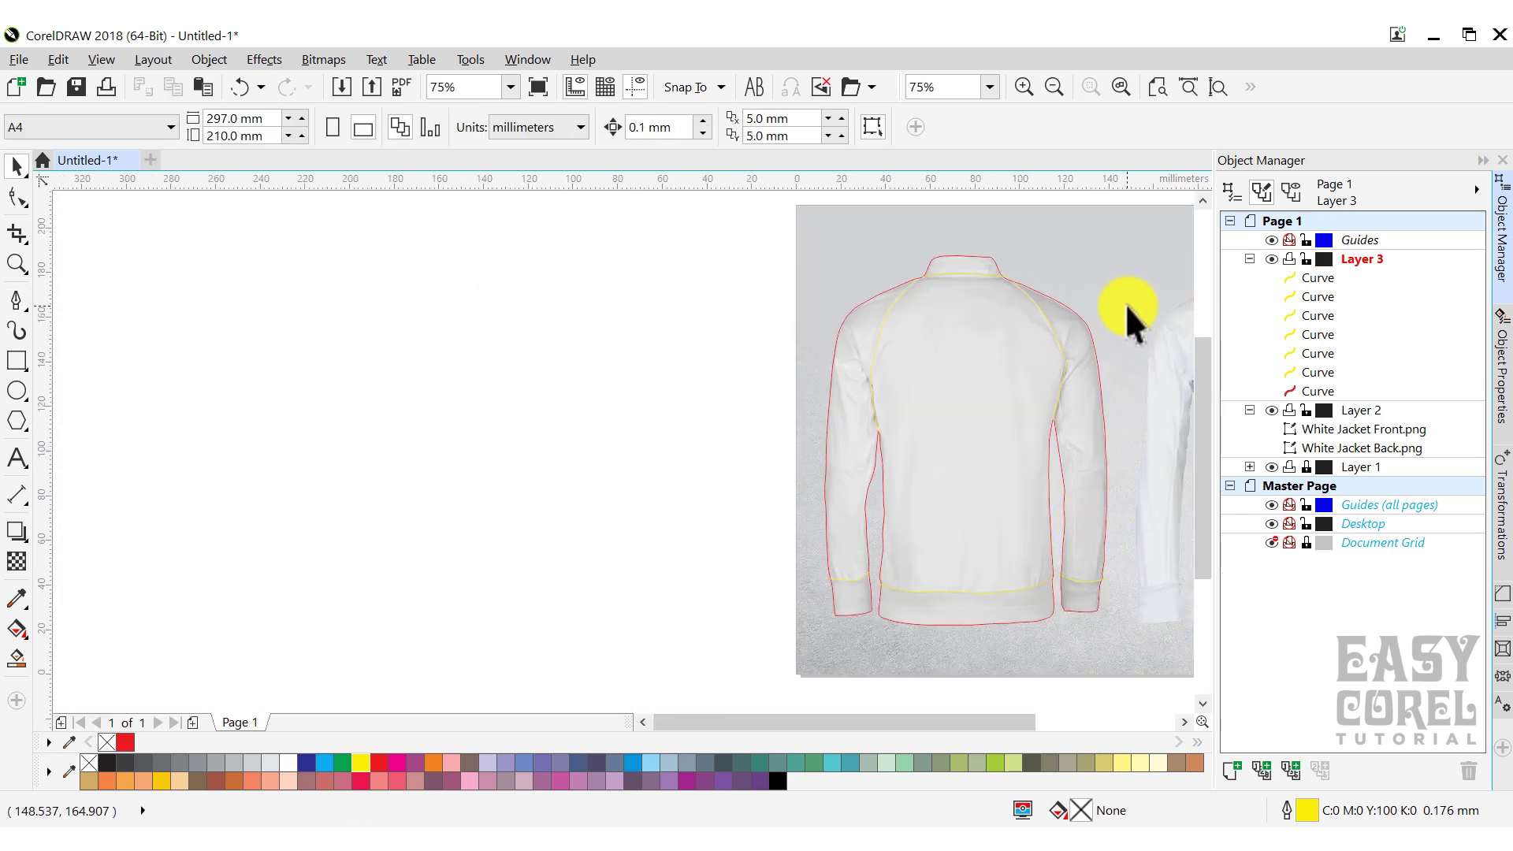
# Fill the collar, body, both sleeves, both cuffs and waistband of the back jacket with red using Smart Fill and no outline.
pyautogui.click(17, 658)
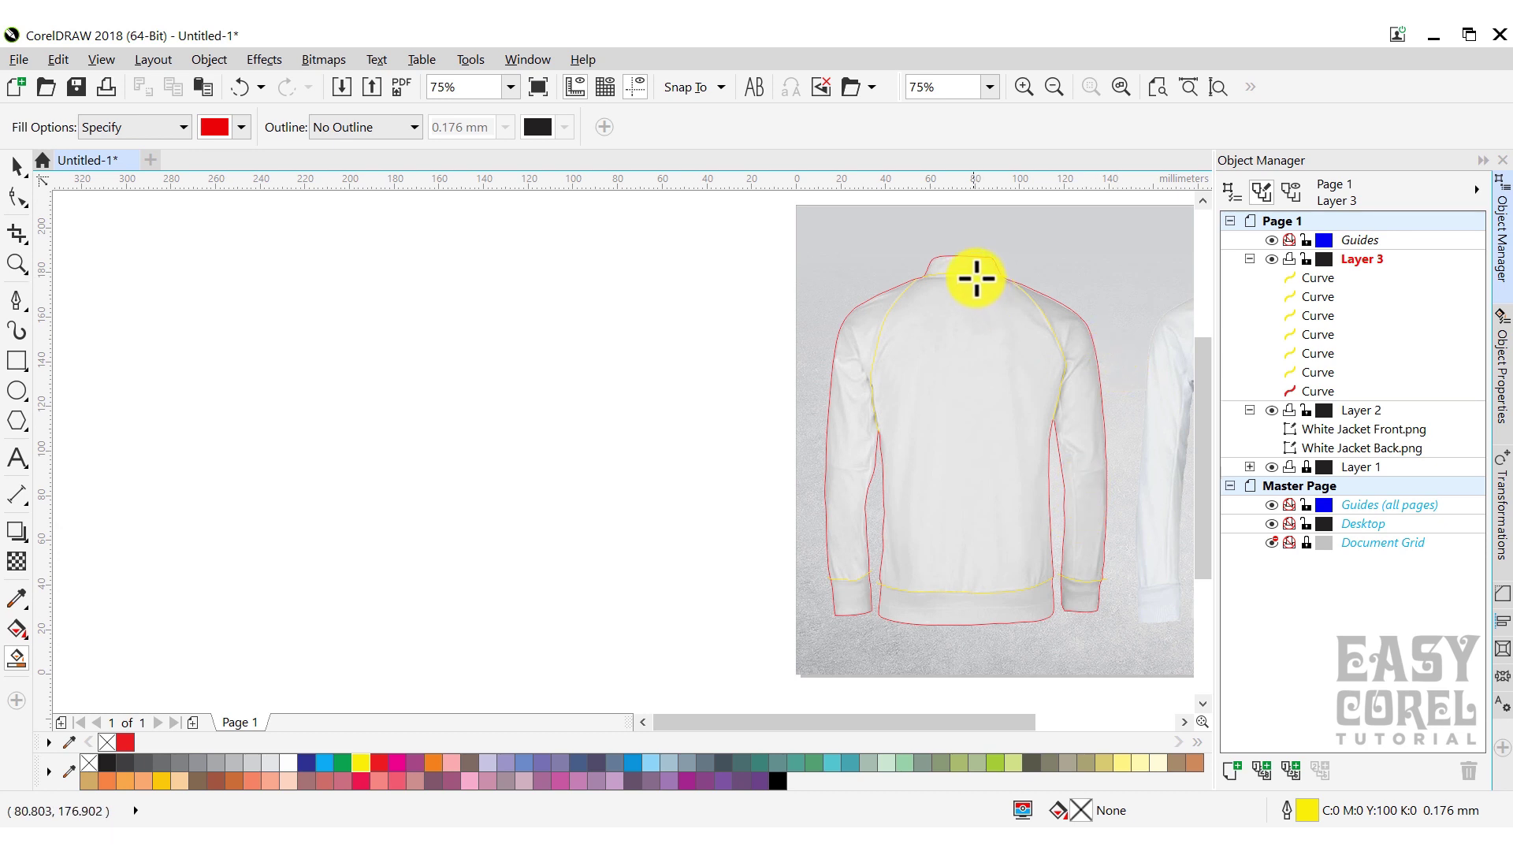
pyautogui.click(973, 268)
pyautogui.click(938, 338)
pyautogui.click(846, 355)
pyautogui.click(1075, 380)
pyautogui.click(1079, 599)
pyautogui.click(919, 622)
pyautogui.click(858, 601)
pyautogui.press('space')
pyautogui.press('Escape')
# Pull the red silhouette outline away from the filled back jacket and delete it.
pyautogui.click(956, 463)
pyautogui.moveTo(956, 463); pyautogui.dragTo(664, 419)
pyautogui.rightClick(666, 422)
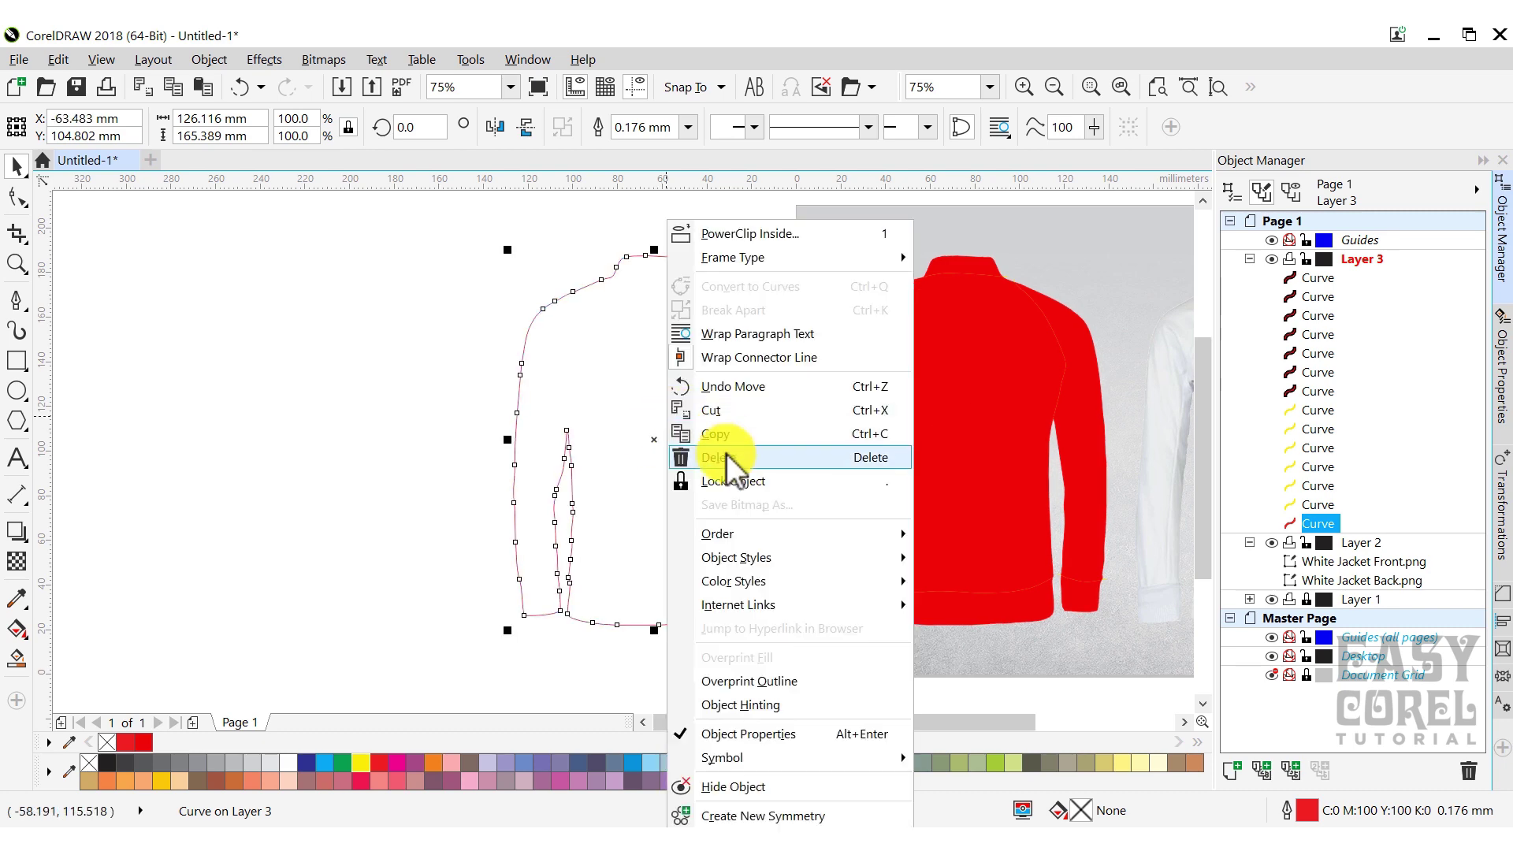
pyautogui.click(727, 464)
# Make one copy of the front jacket photo, offset horizontally by 132.98 mm beside the original.
pyautogui.press('h')
pyautogui.moveTo(969, 469); pyautogui.dragTo(468, 417)
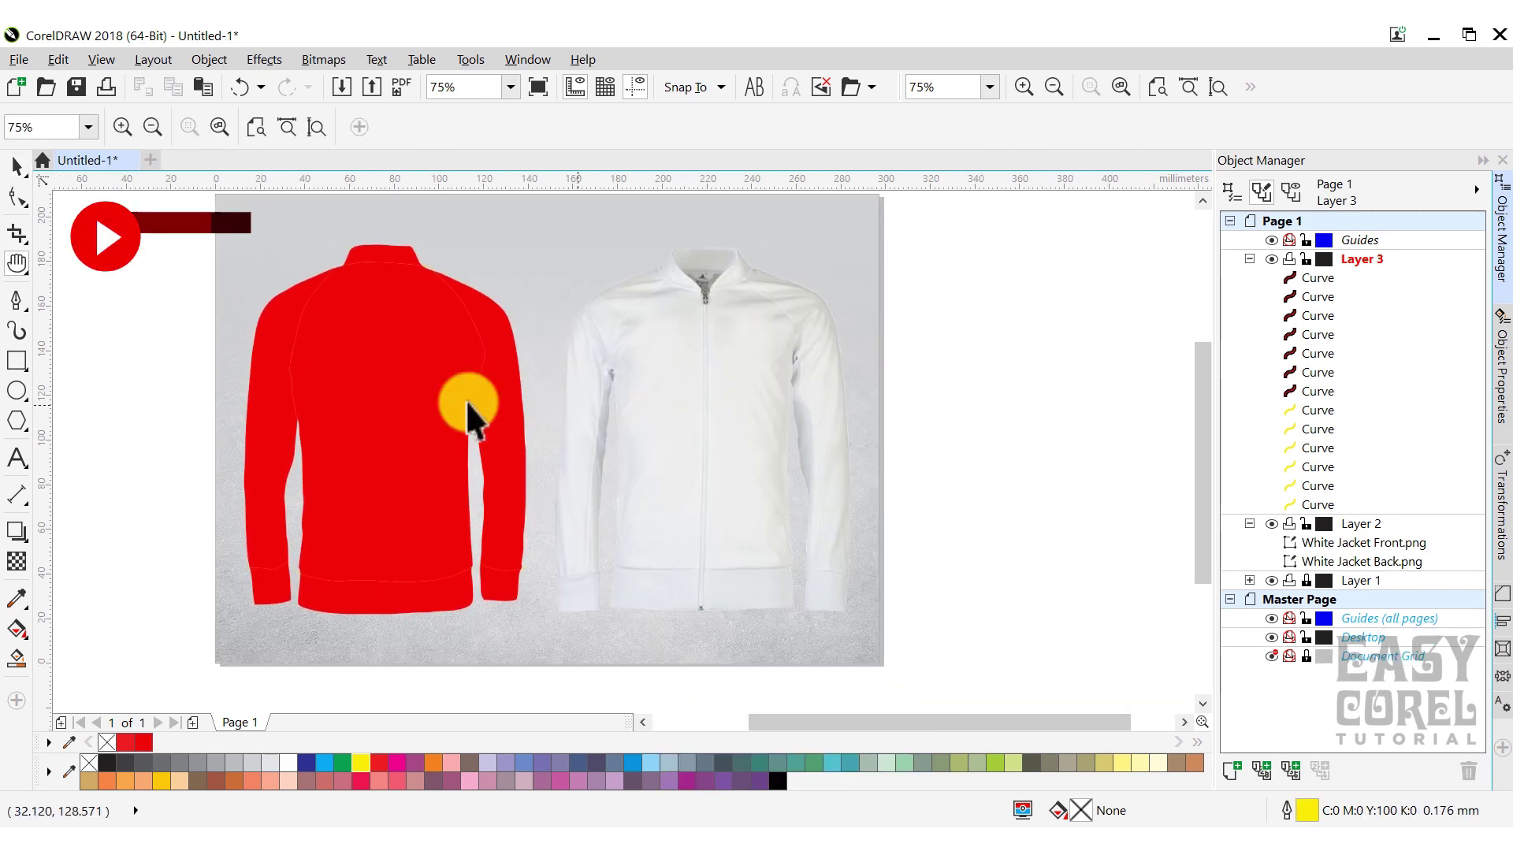
pyautogui.press('space')
pyautogui.click(674, 399)
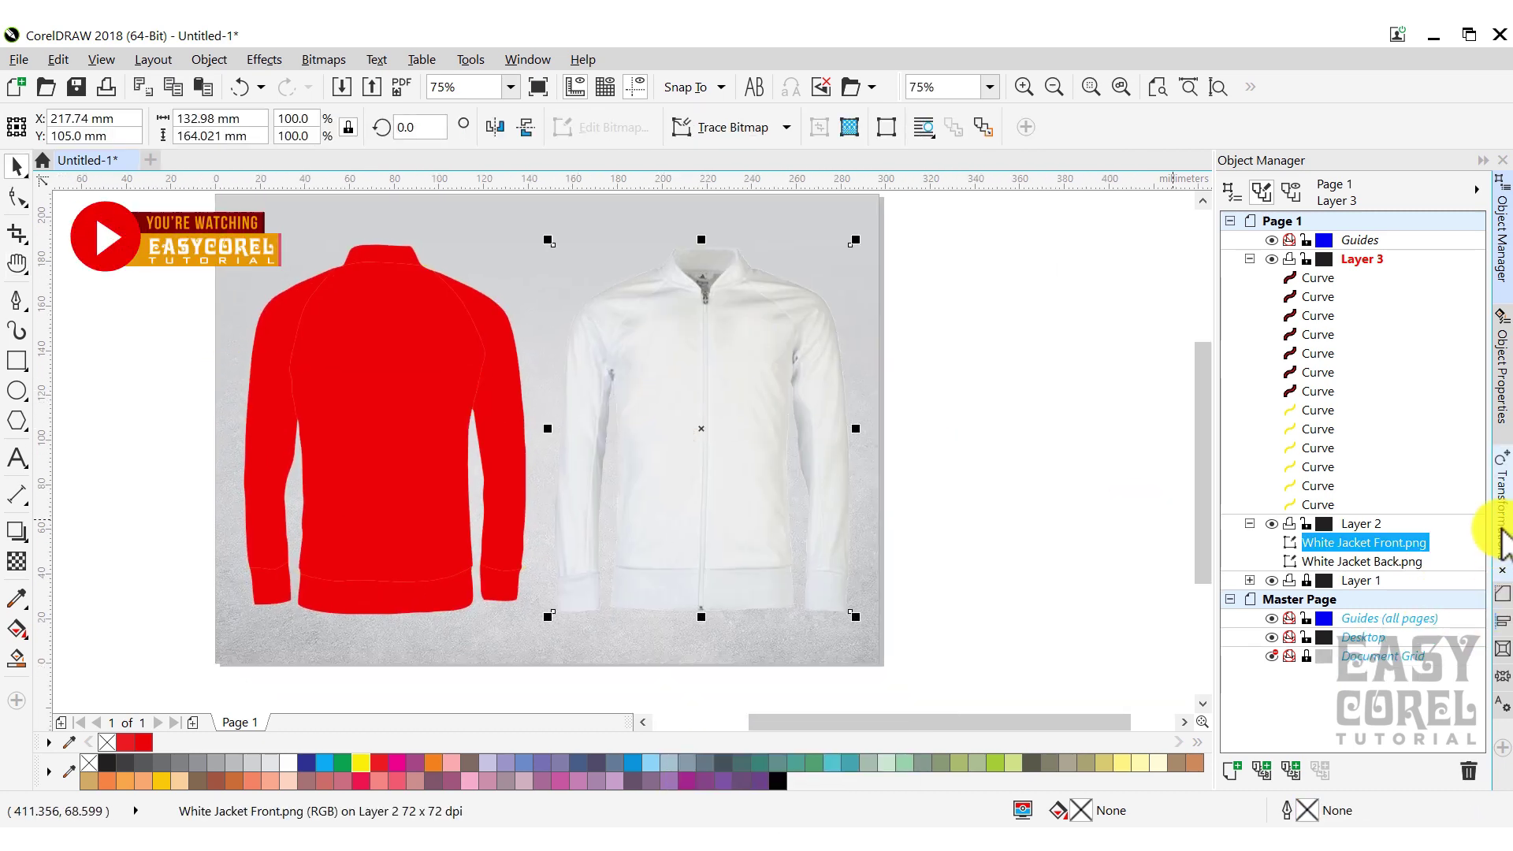
pyautogui.click(1502, 536)
pyautogui.click(1404, 408)
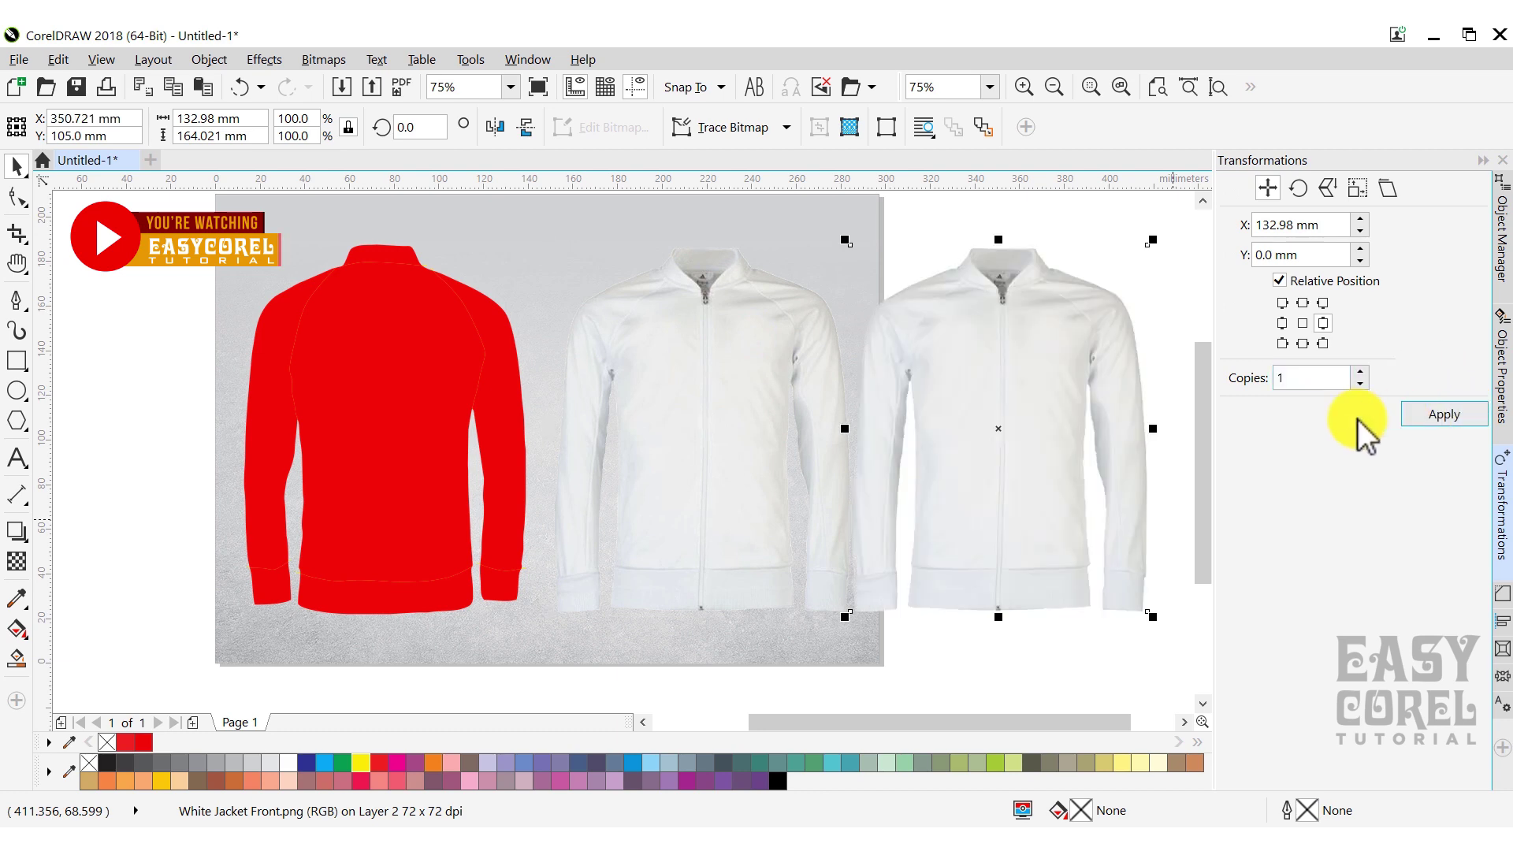
# Convert the front jacket copy to a 1-bit bitmap with the Line Art method and a threshold of 255.
pyautogui.click(302, 59)
pyautogui.click(551, 260)
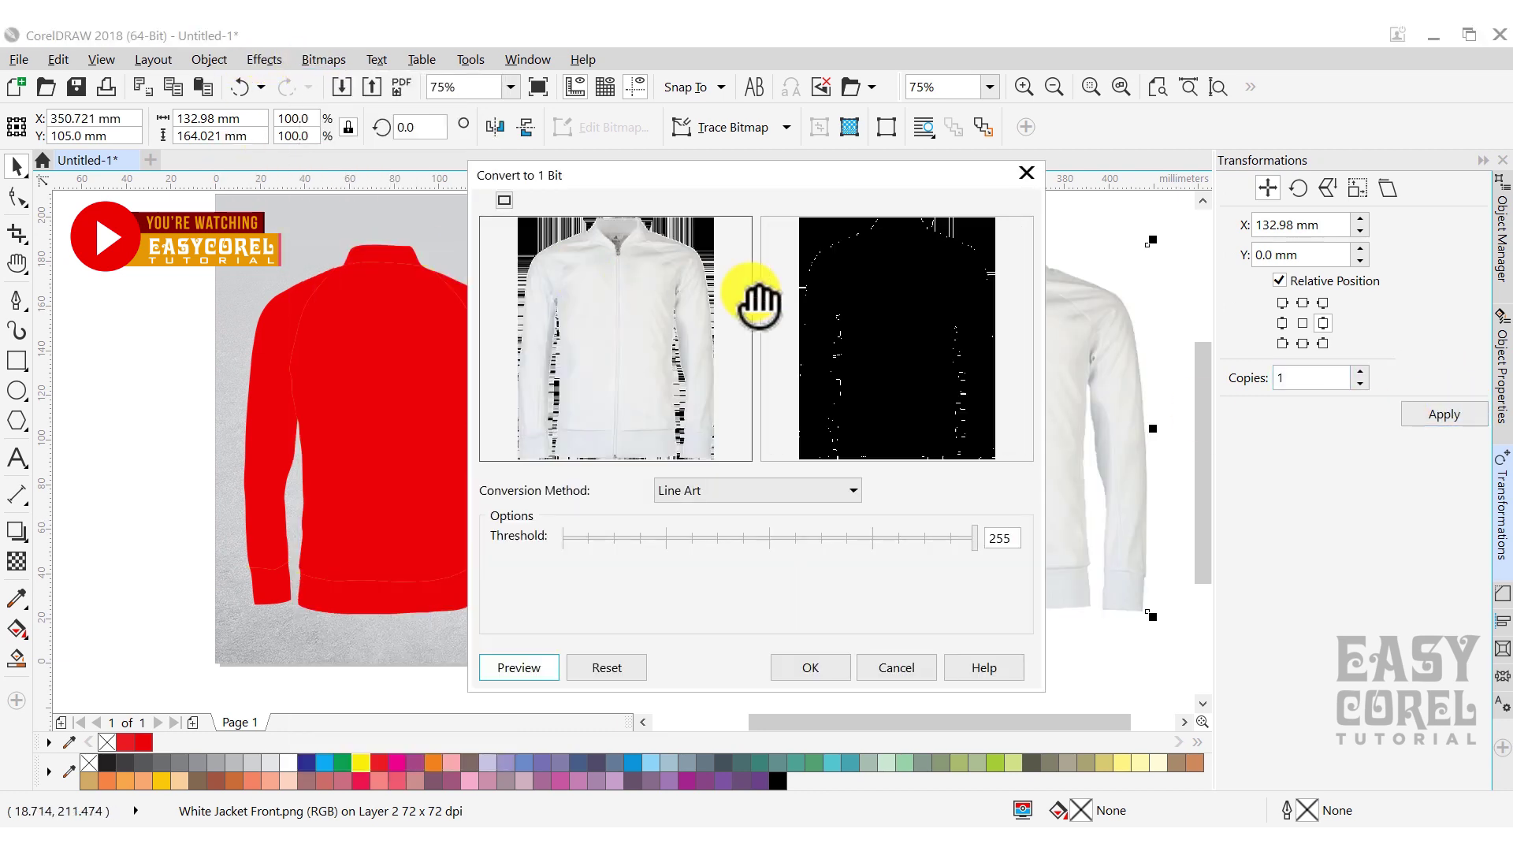
pyautogui.click(809, 668)
# Outline-trace the 1-bit front jacket copy with the Detailed Logo preset and delete the leftover bitmap.
pyautogui.click(748, 127)
pyautogui.moveTo(768, 201)
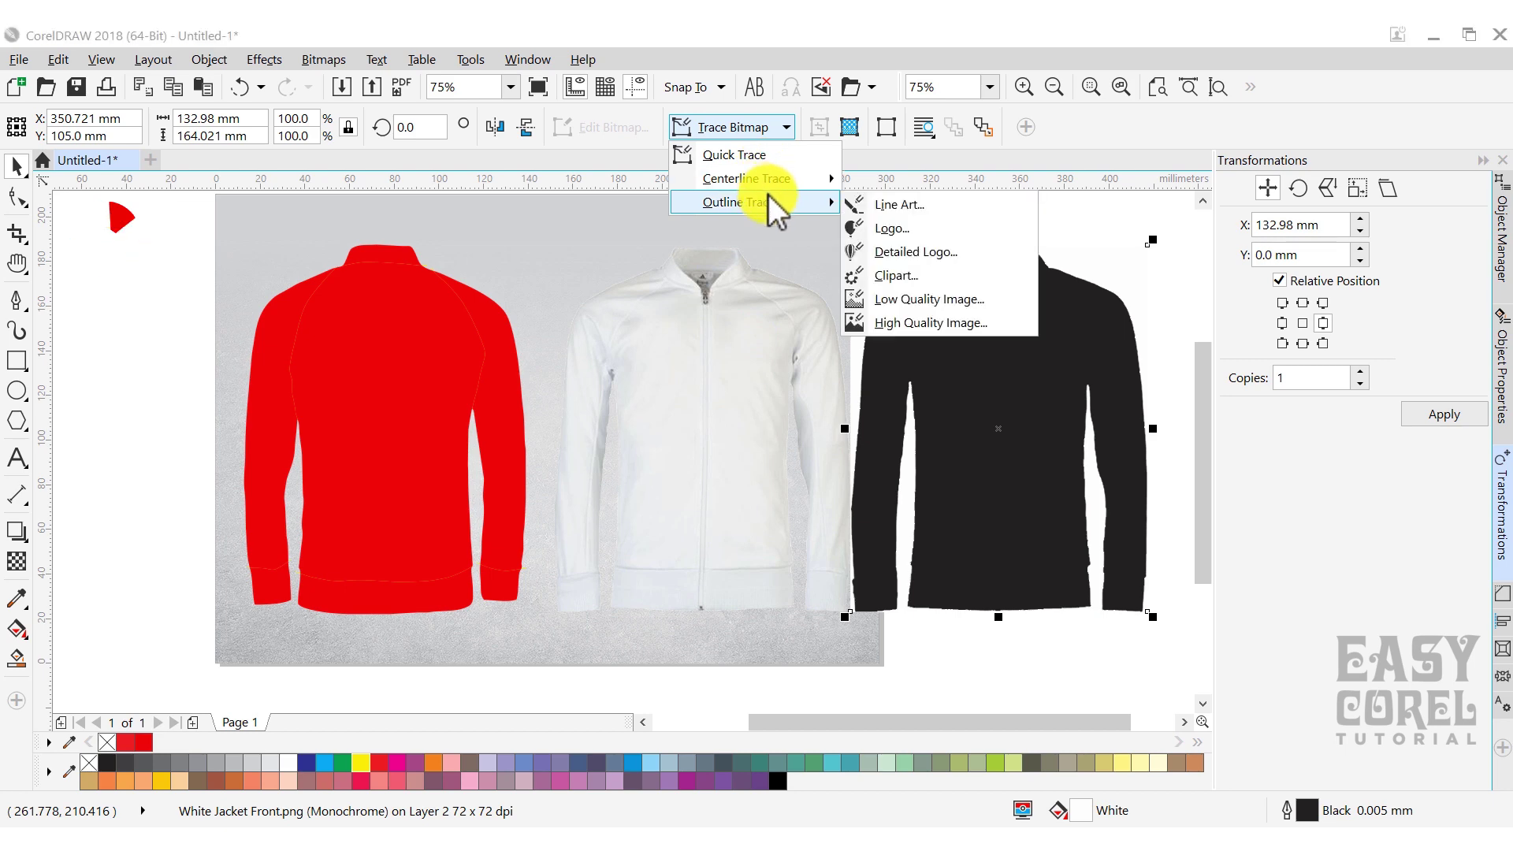
pyautogui.click(906, 253)
pyautogui.click(1079, 774)
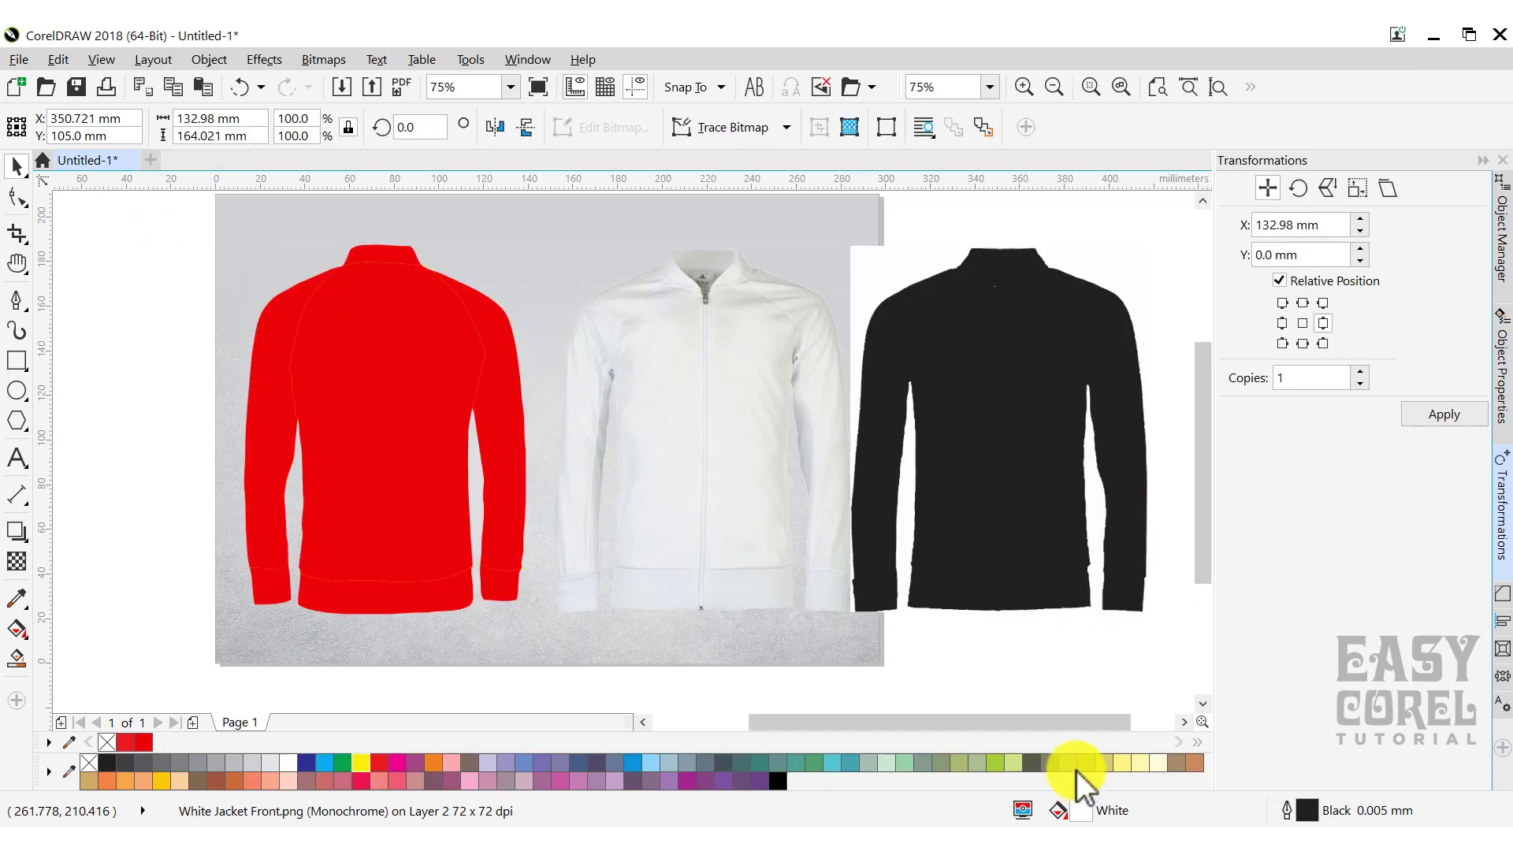
pyautogui.rightClick(914, 232)
pyautogui.click(994, 484)
# Move the traced front silhouette back over the front jacket by -132.628 mm and give it no fill and a red outline.
pyautogui.click(996, 371)
pyautogui.click(1411, 414)
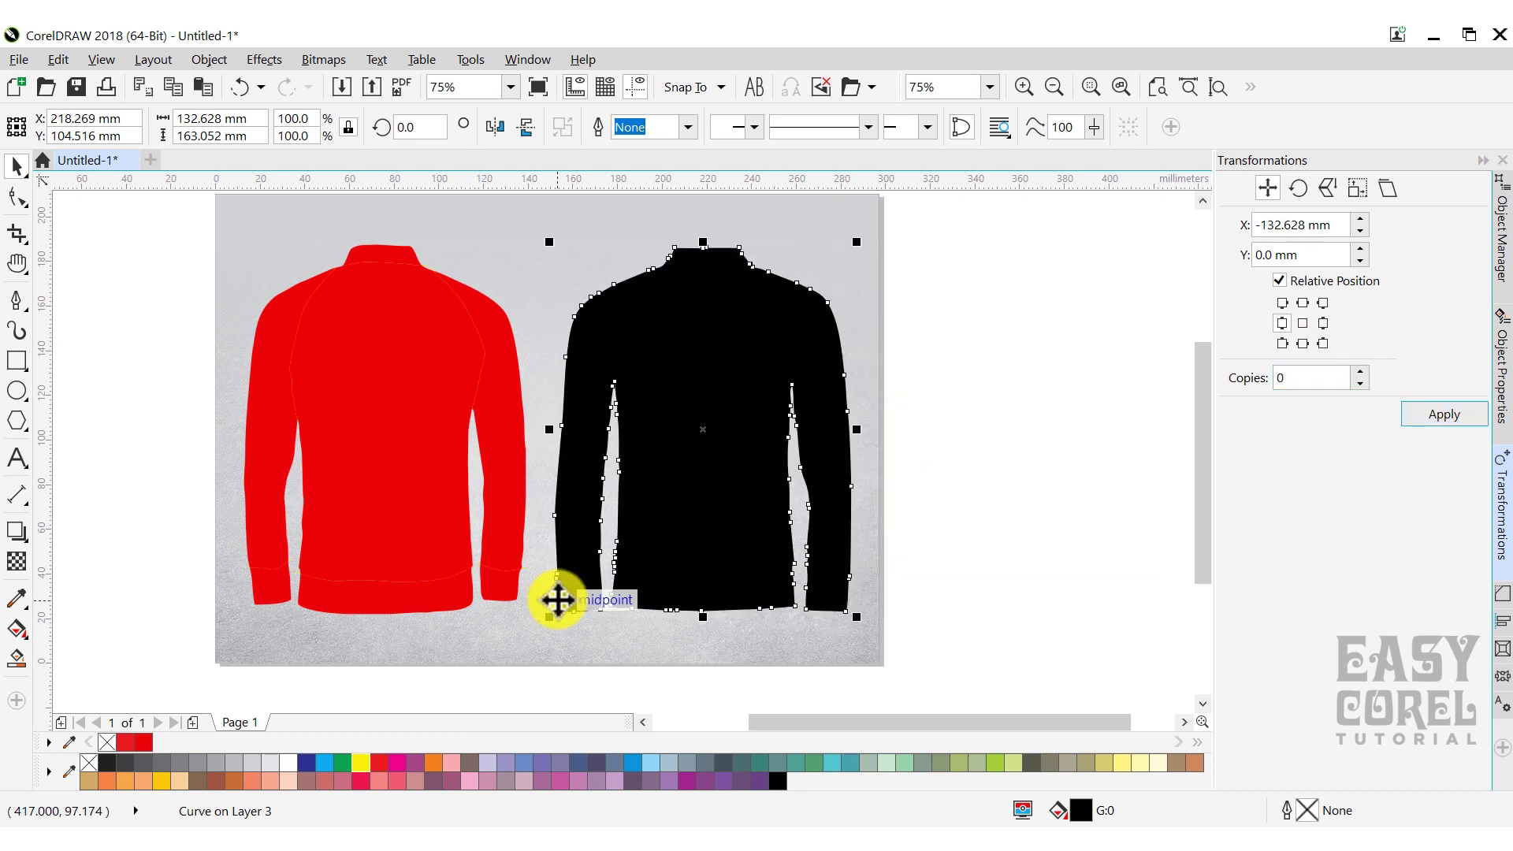
pyautogui.click(106, 742)
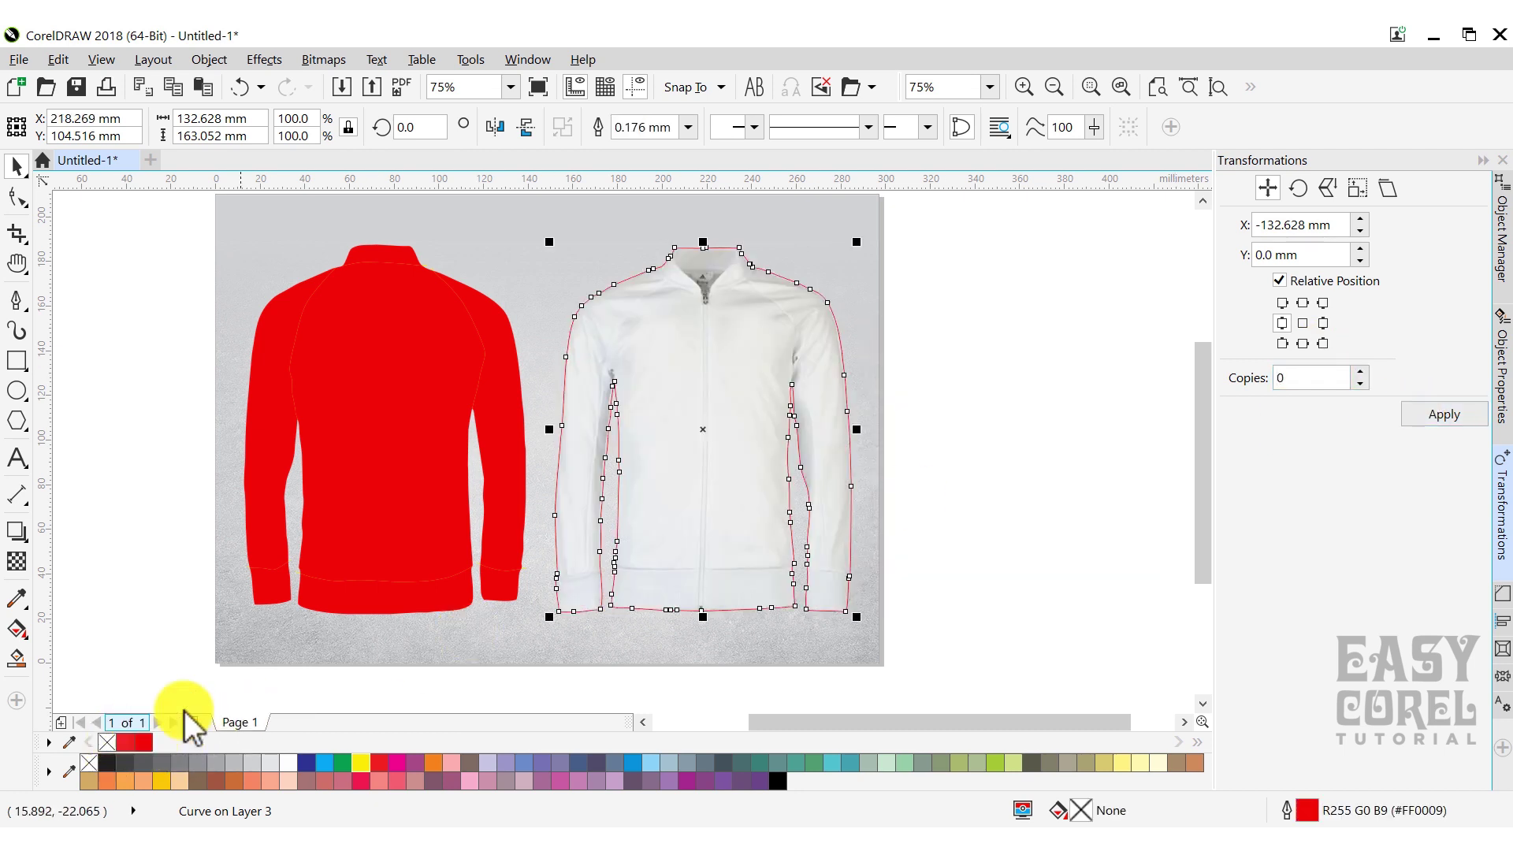
# Create a new layer above Layer 3, move the front silhouette curve into it and deselect everything.
pyautogui.click(1500, 237)
pyautogui.click(1231, 768)
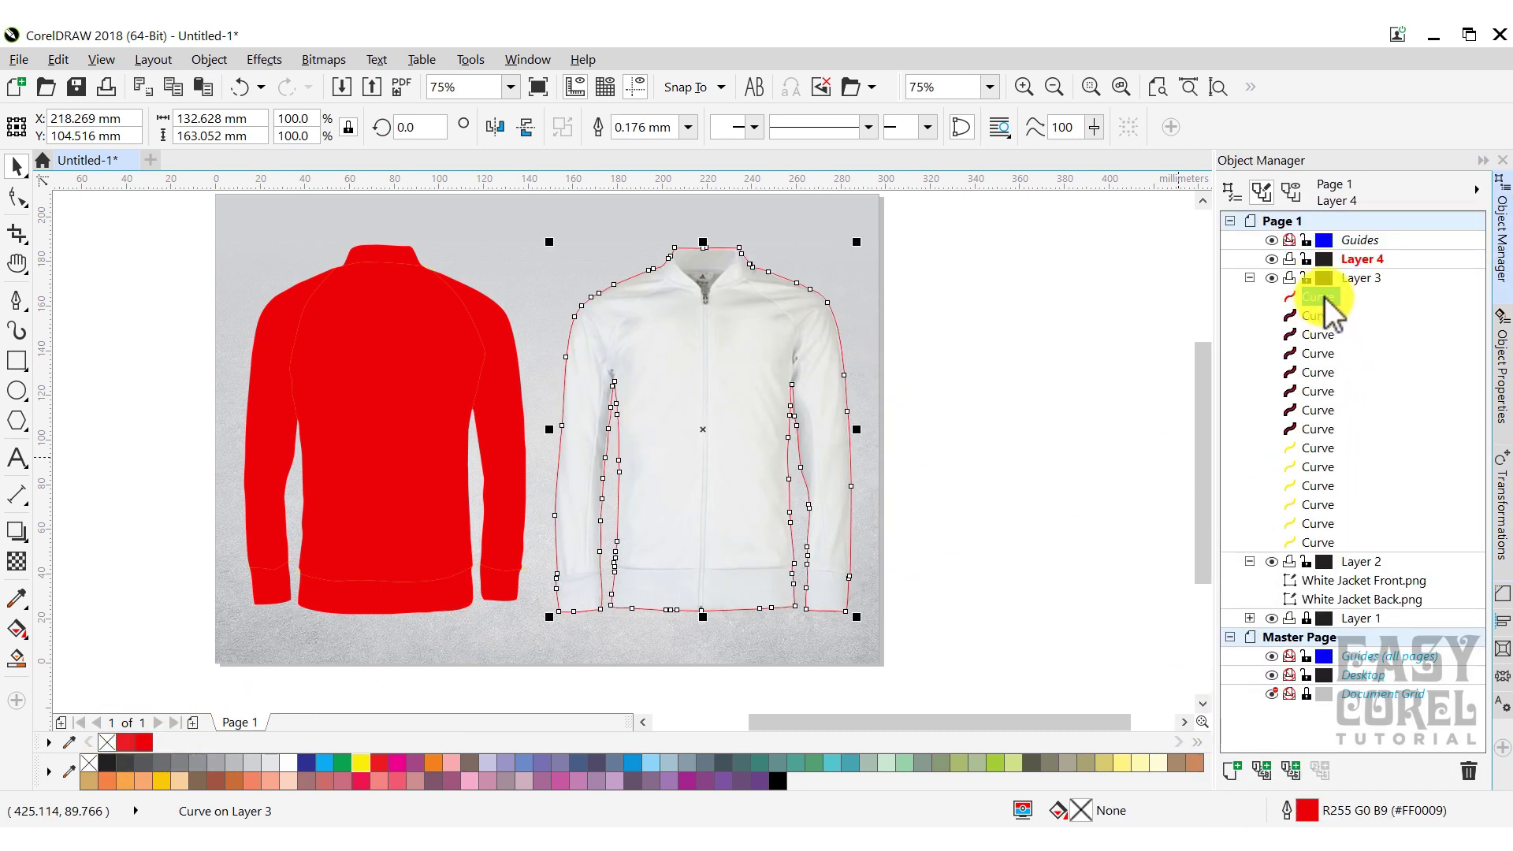
pyautogui.click(995, 335)
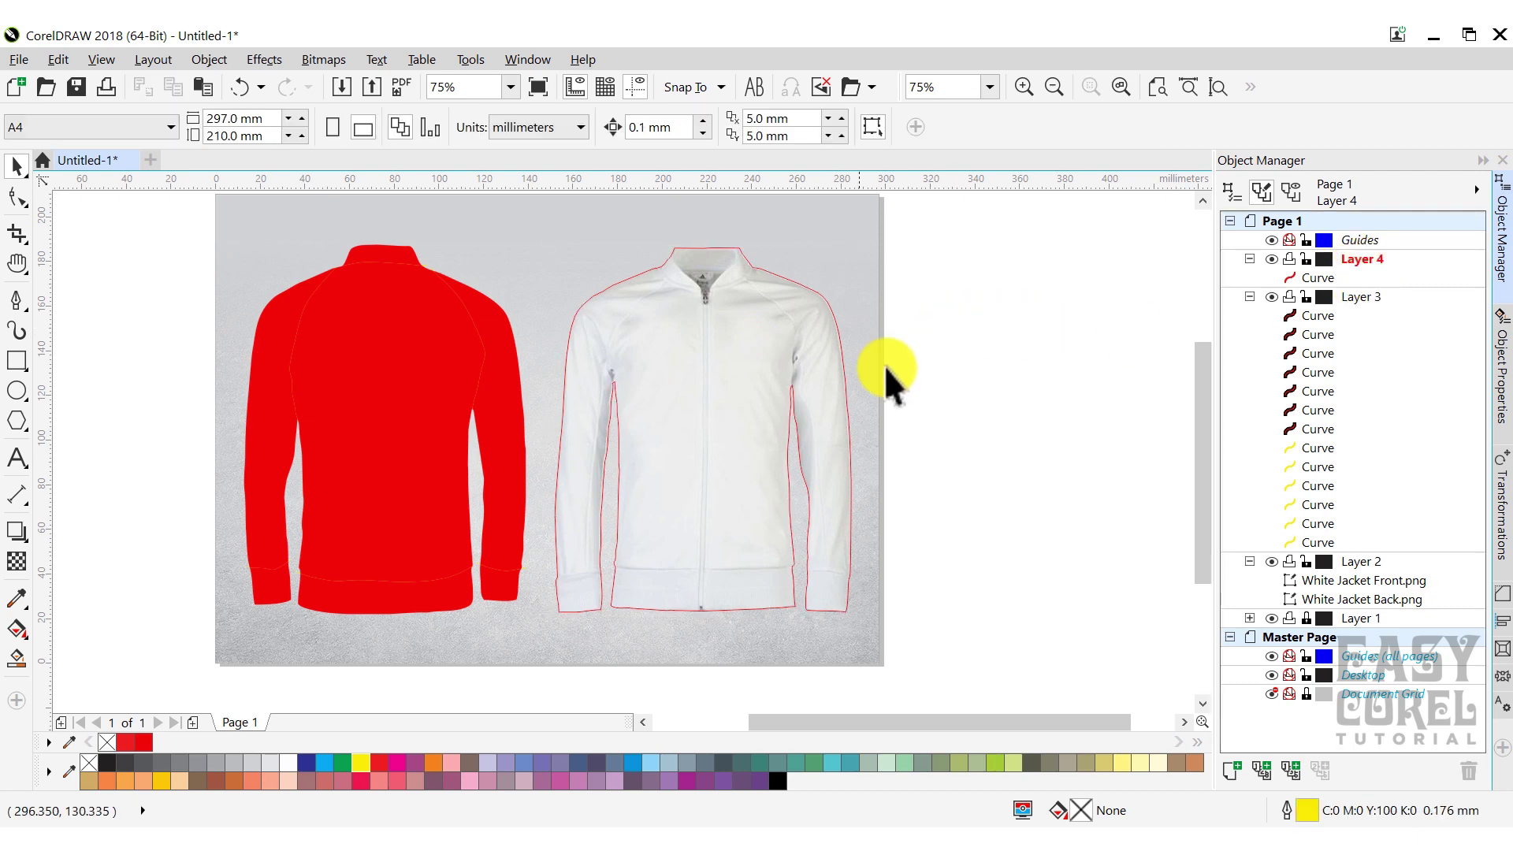
# Draw a yellow curve around the front jacket's collar opening, down one edge, around the zipper top and up the other edge.
pyautogui.click(15, 301)
pyautogui.scroll(5, 743, 258)
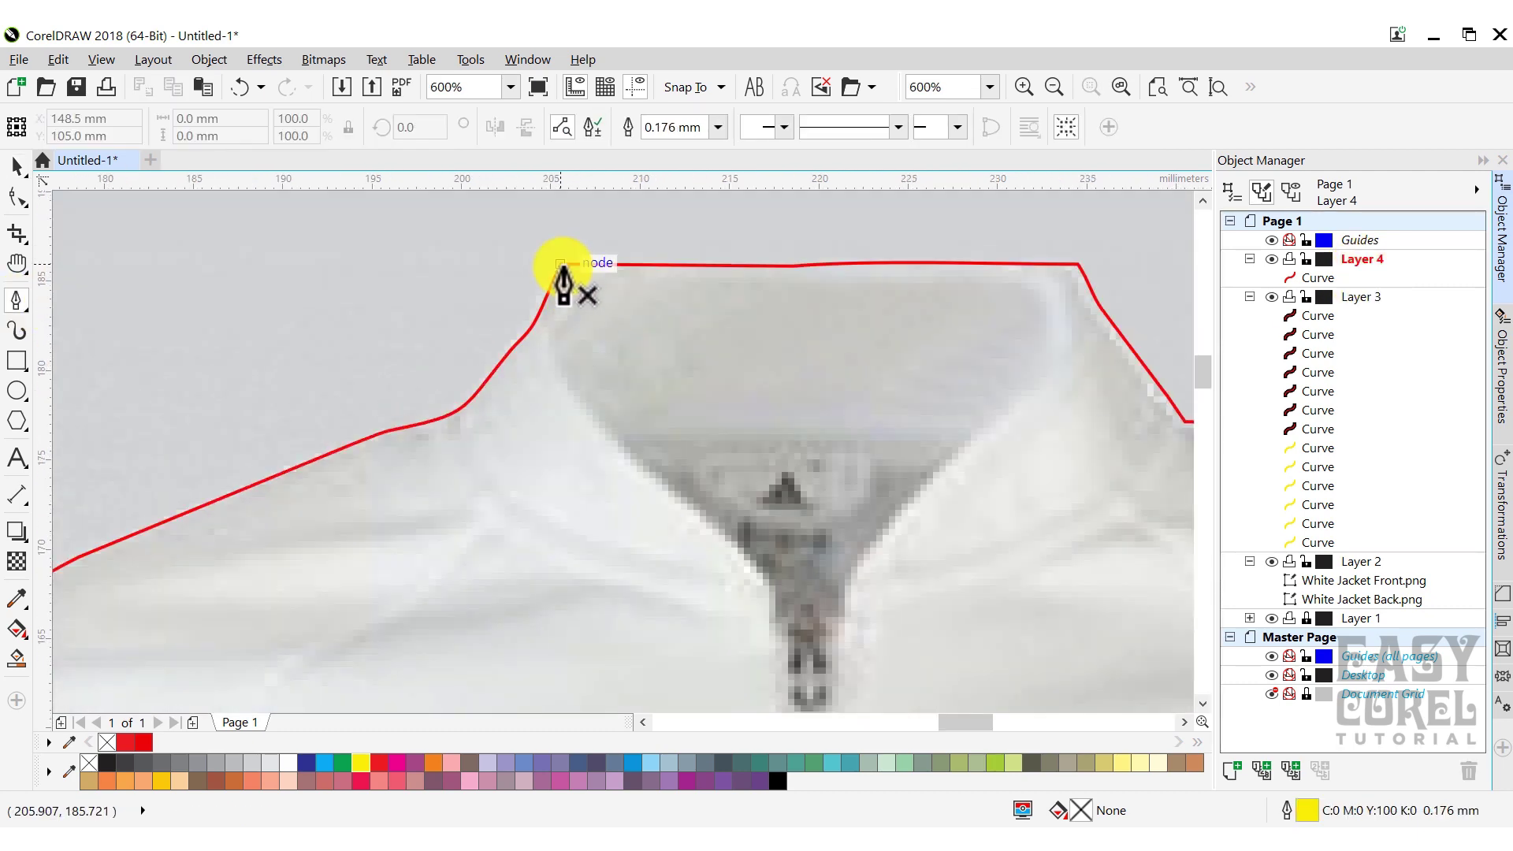
pyautogui.click(537, 310)
pyautogui.moveTo(589, 421); pyautogui.dragTo(645, 483)
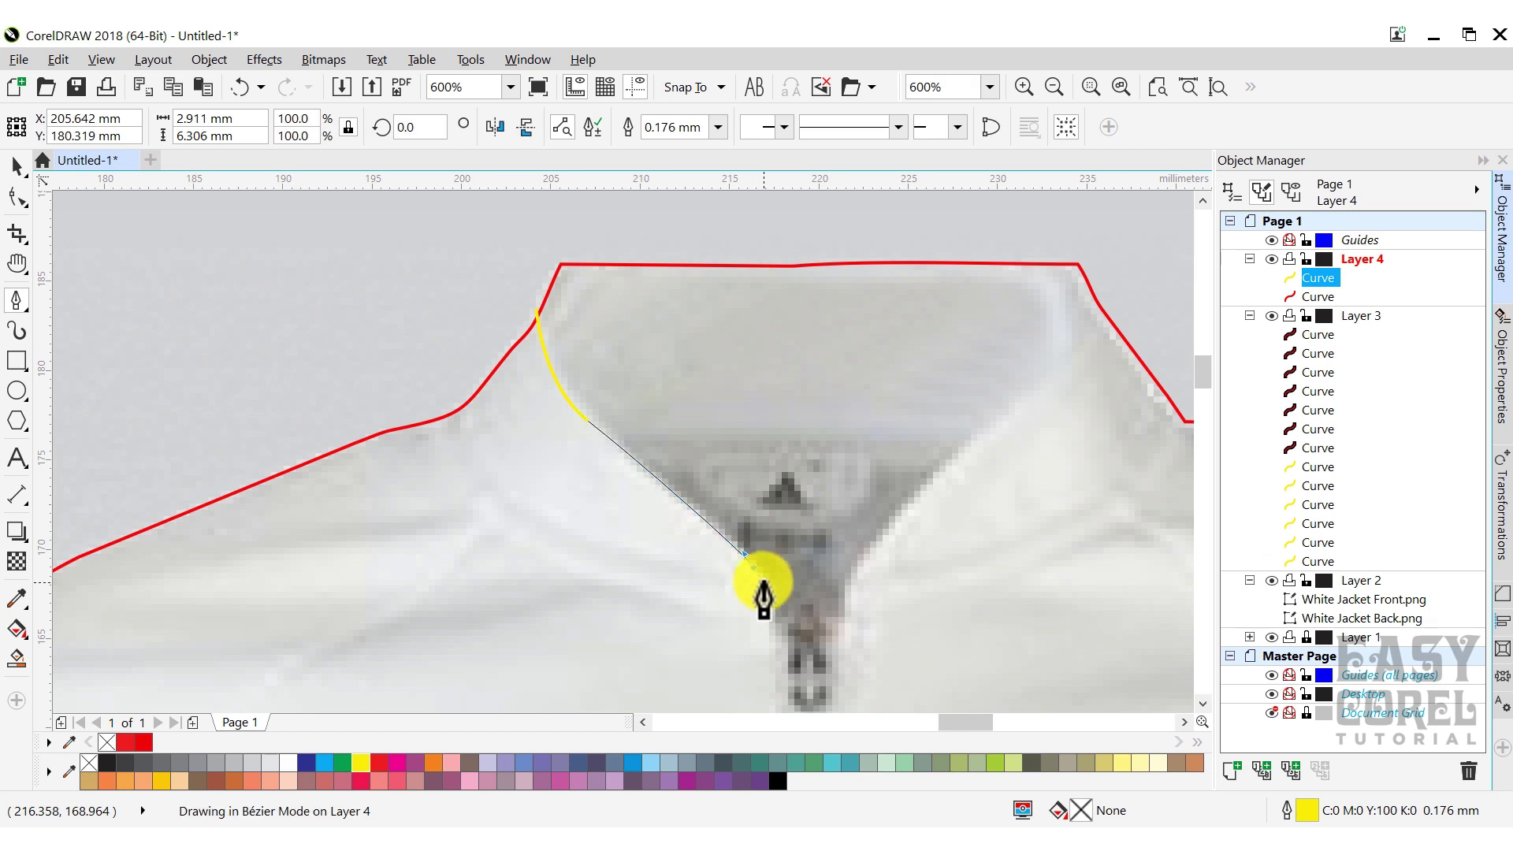
pyautogui.scroll(2, 791, 648)
pyautogui.click(831, 609)
pyautogui.moveTo(906, 508); pyautogui.dragTo(938, 457)
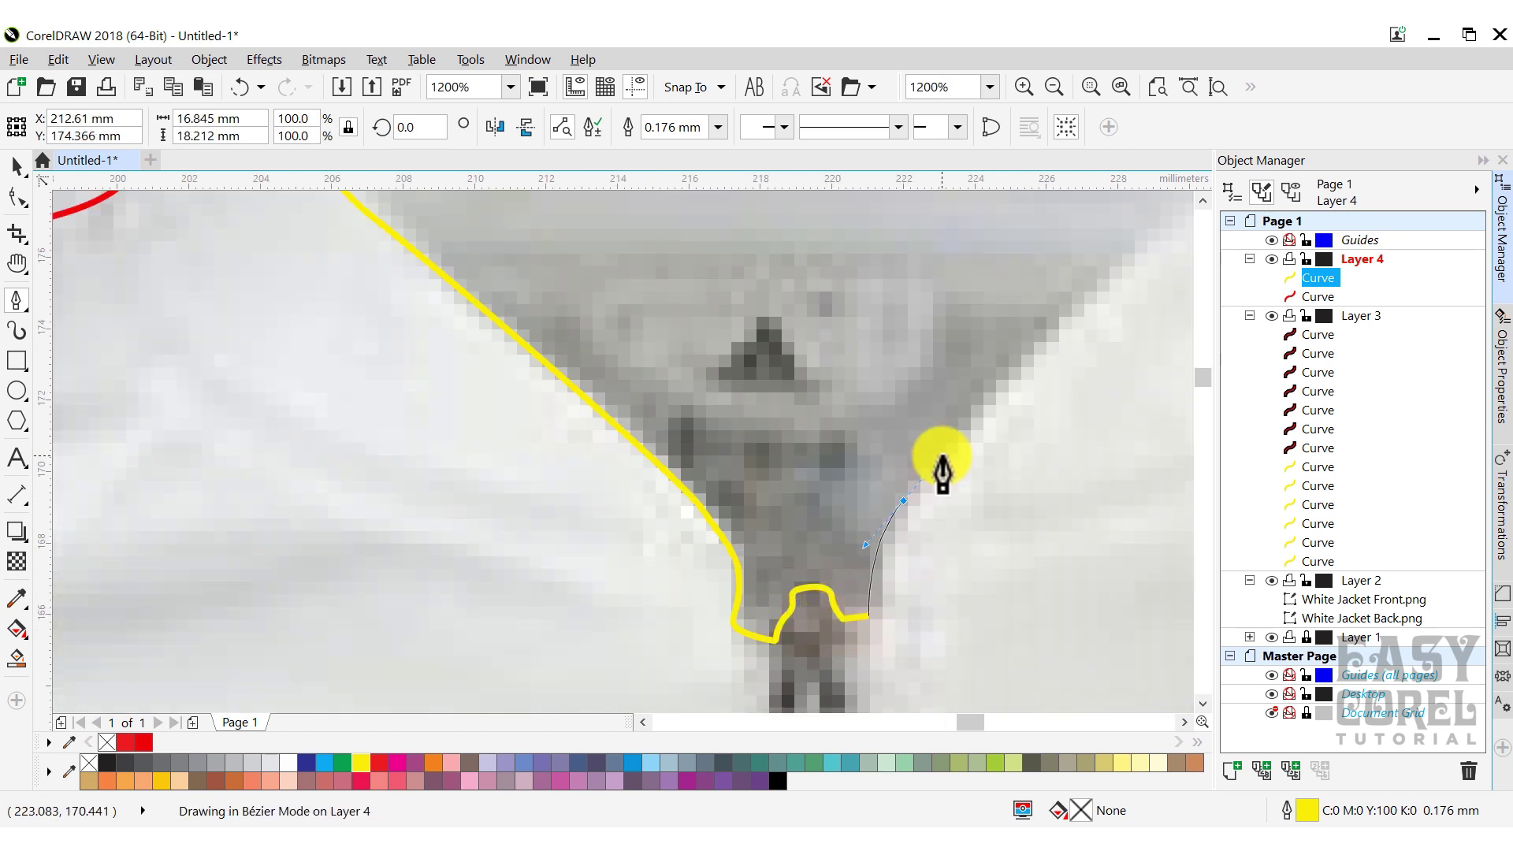
pyautogui.scroll(-2, 938, 457)
pyautogui.moveTo(1020, 269); pyautogui.dragTo(1013, 231)
pyautogui.scroll(-1, 1009, 291)
pyautogui.press('Escape')
# Draw yellow curves along the front collar's base seam on both sides of the zipper, out to the silhouette.
pyautogui.scroll(1, 1093, 328)
pyautogui.click(697, 588)
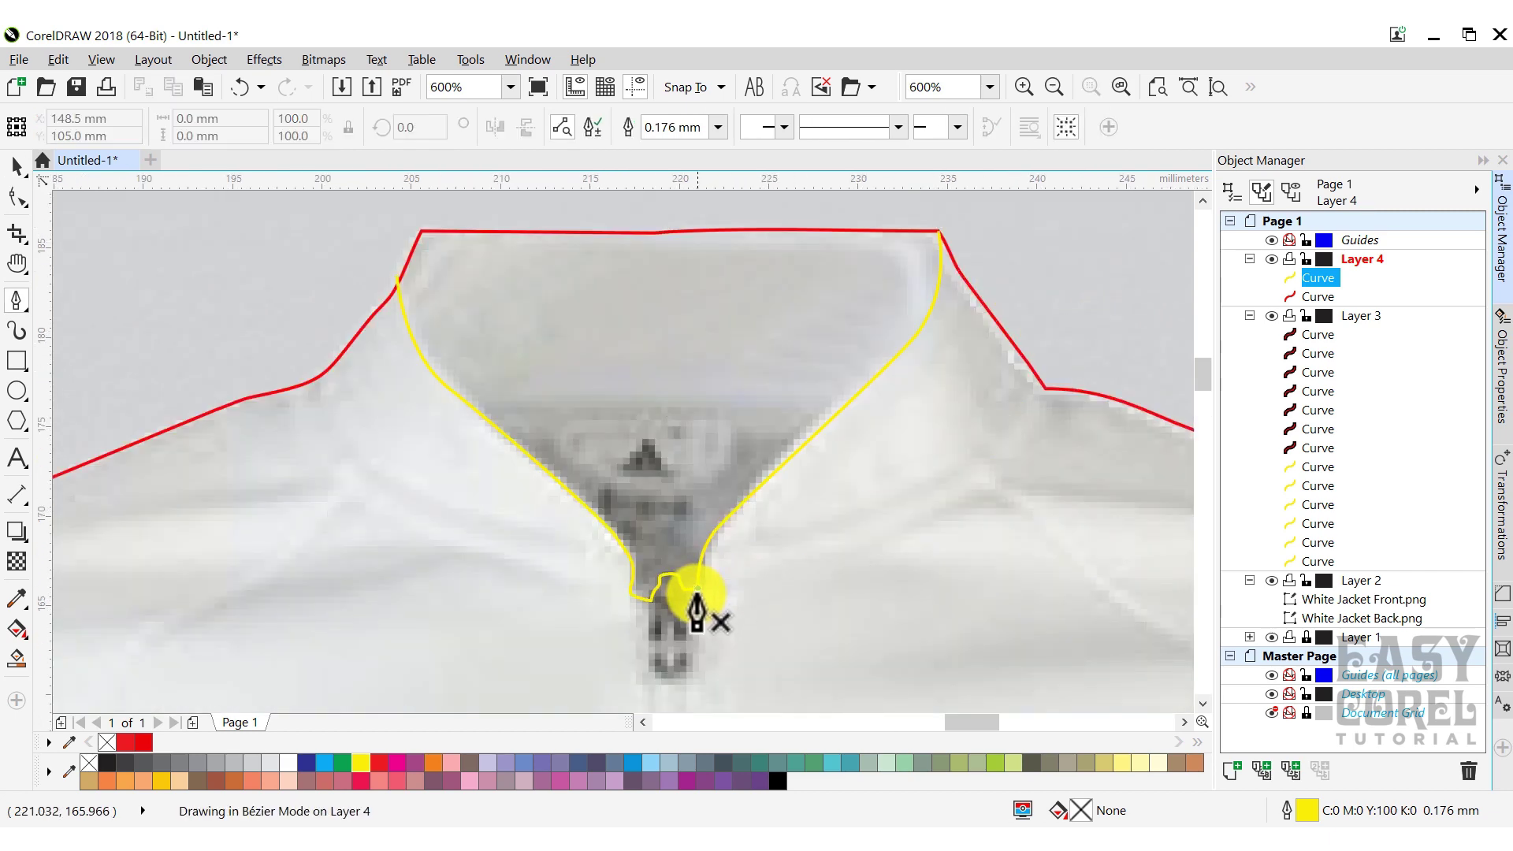
pyautogui.moveTo(1047, 388); pyautogui.dragTo(1071, 236)
pyautogui.scroll(-2, 1066, 287)
pyautogui.click(692, 336)
pyautogui.scroll(2, 839, 433)
pyautogui.moveTo(853, 434); pyautogui.dragTo(991, 447)
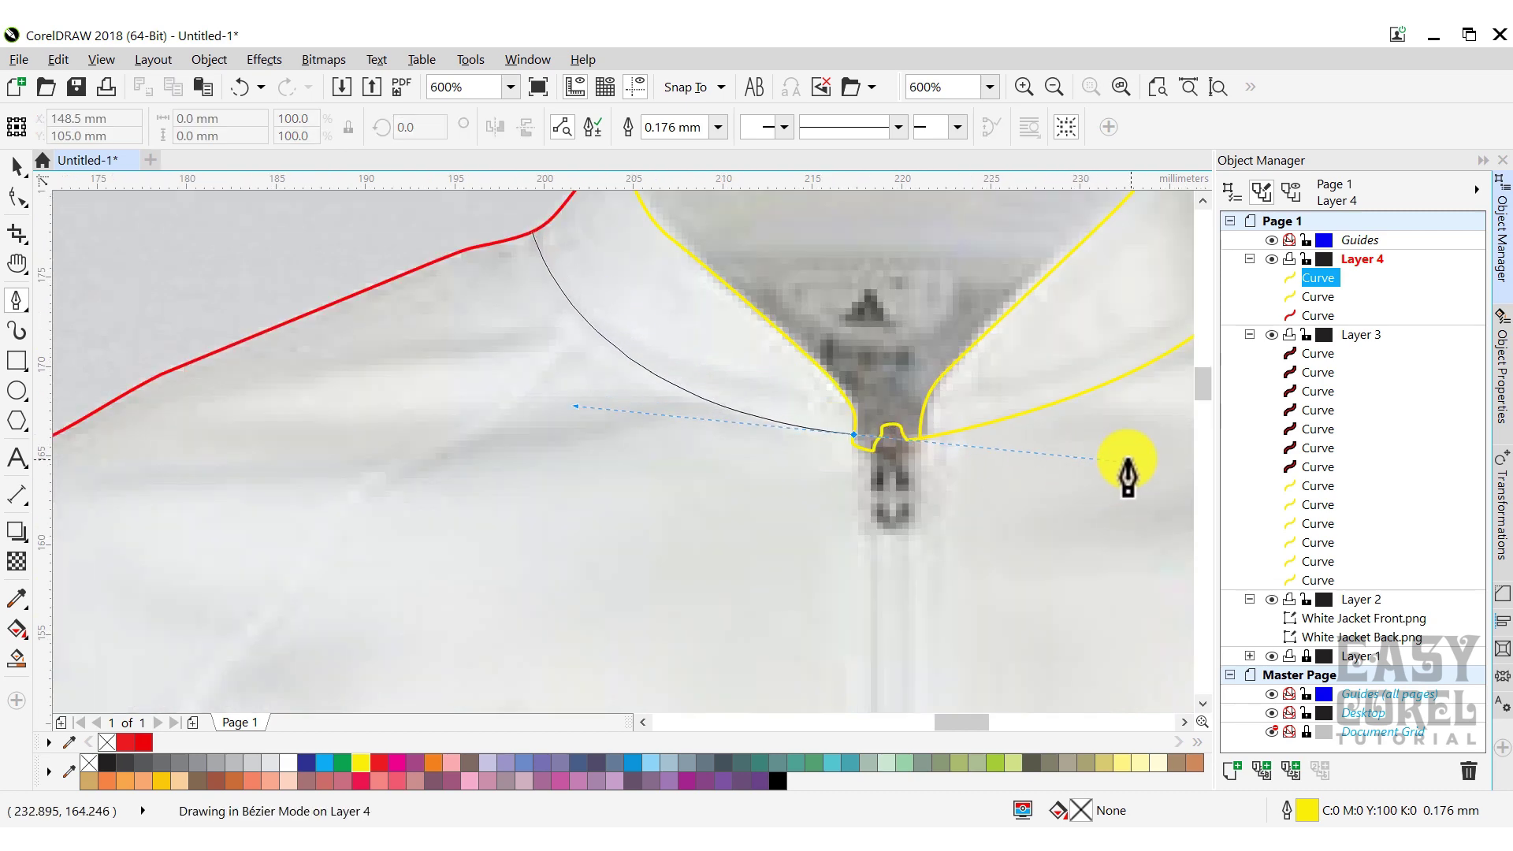
pyautogui.moveTo(1127, 459); pyautogui.dragTo(1126, 457)
pyautogui.scroll(-3, 950, 456)
pyautogui.press('Escape')
# Draw a yellow curve along the front jacket's right-hand raglan seam, from the collar seam down to the armpit.
pyautogui.scroll(1, 1016, 476)
pyautogui.click(884, 391)
pyautogui.scroll(1, 939, 441)
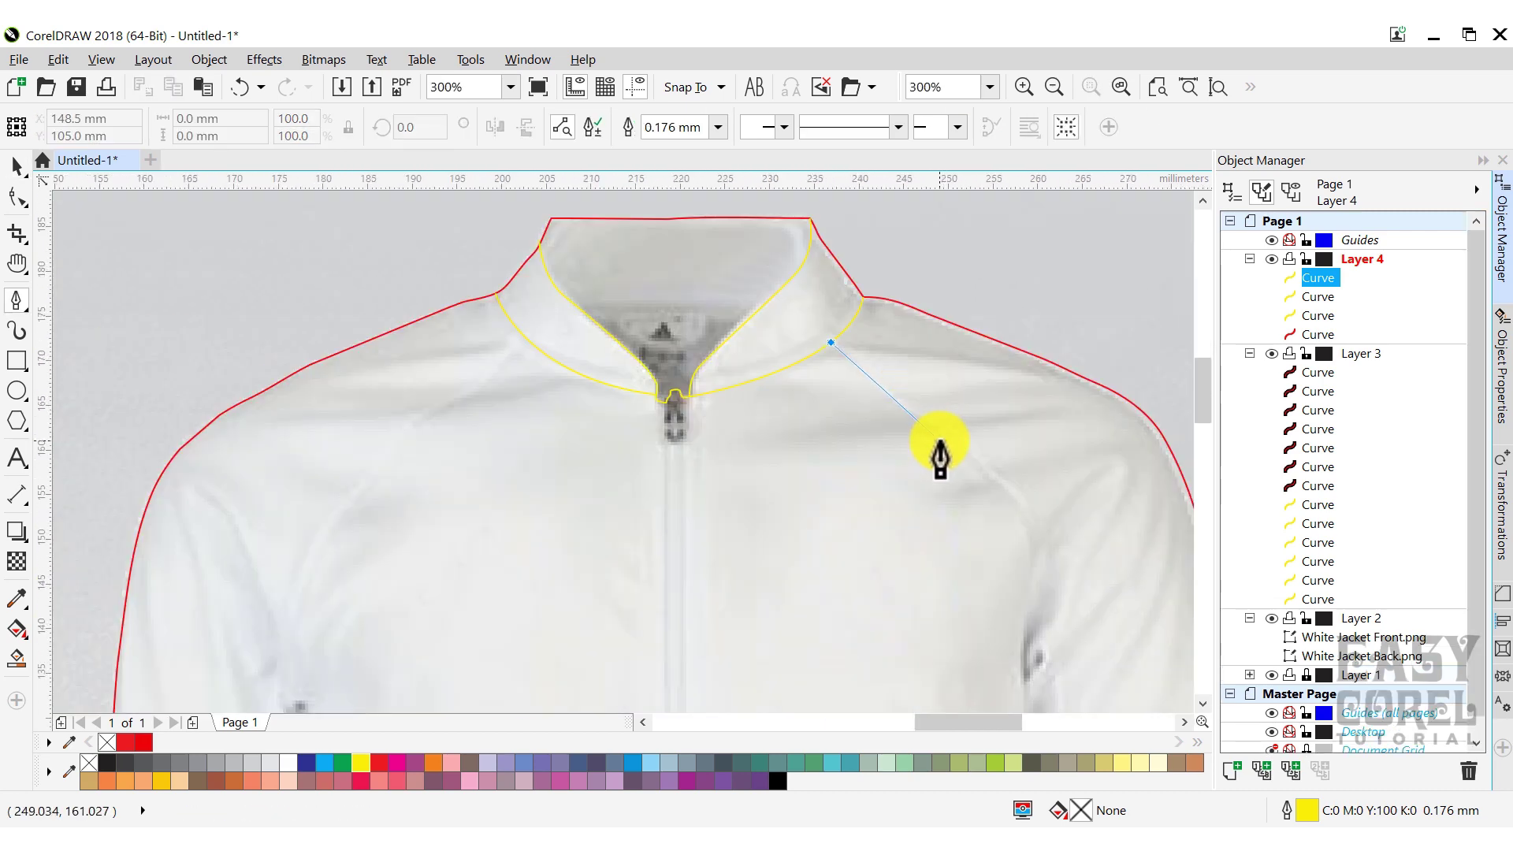
pyautogui.moveTo(978, 475); pyautogui.dragTo(1014, 499)
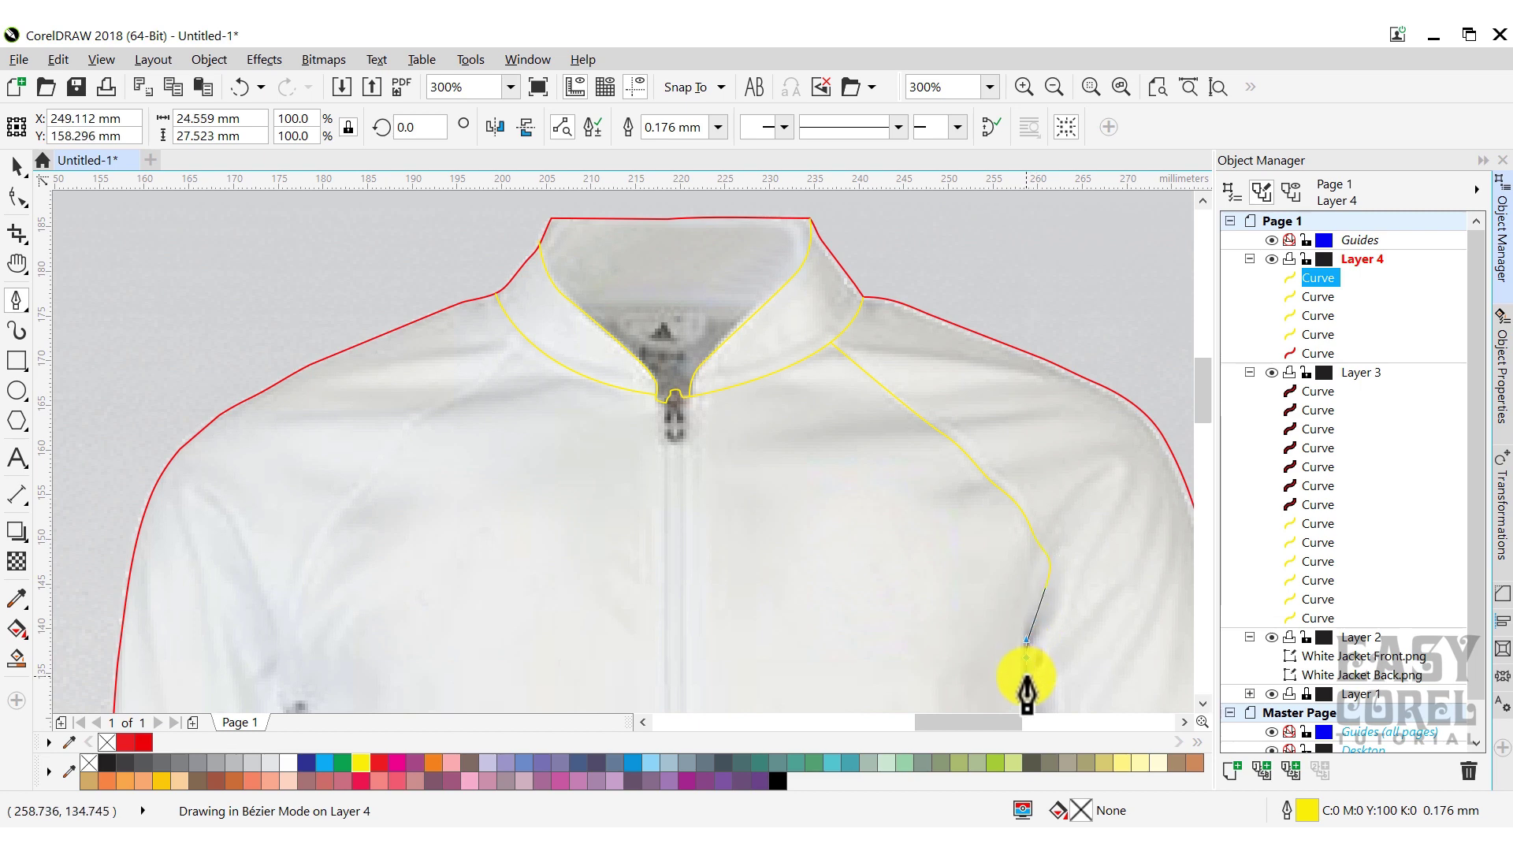
pyautogui.moveTo(1027, 676); pyautogui.dragTo(1026, 676)
pyautogui.scroll(-1, 1029, 494)
pyautogui.scroll(1, 1028, 635)
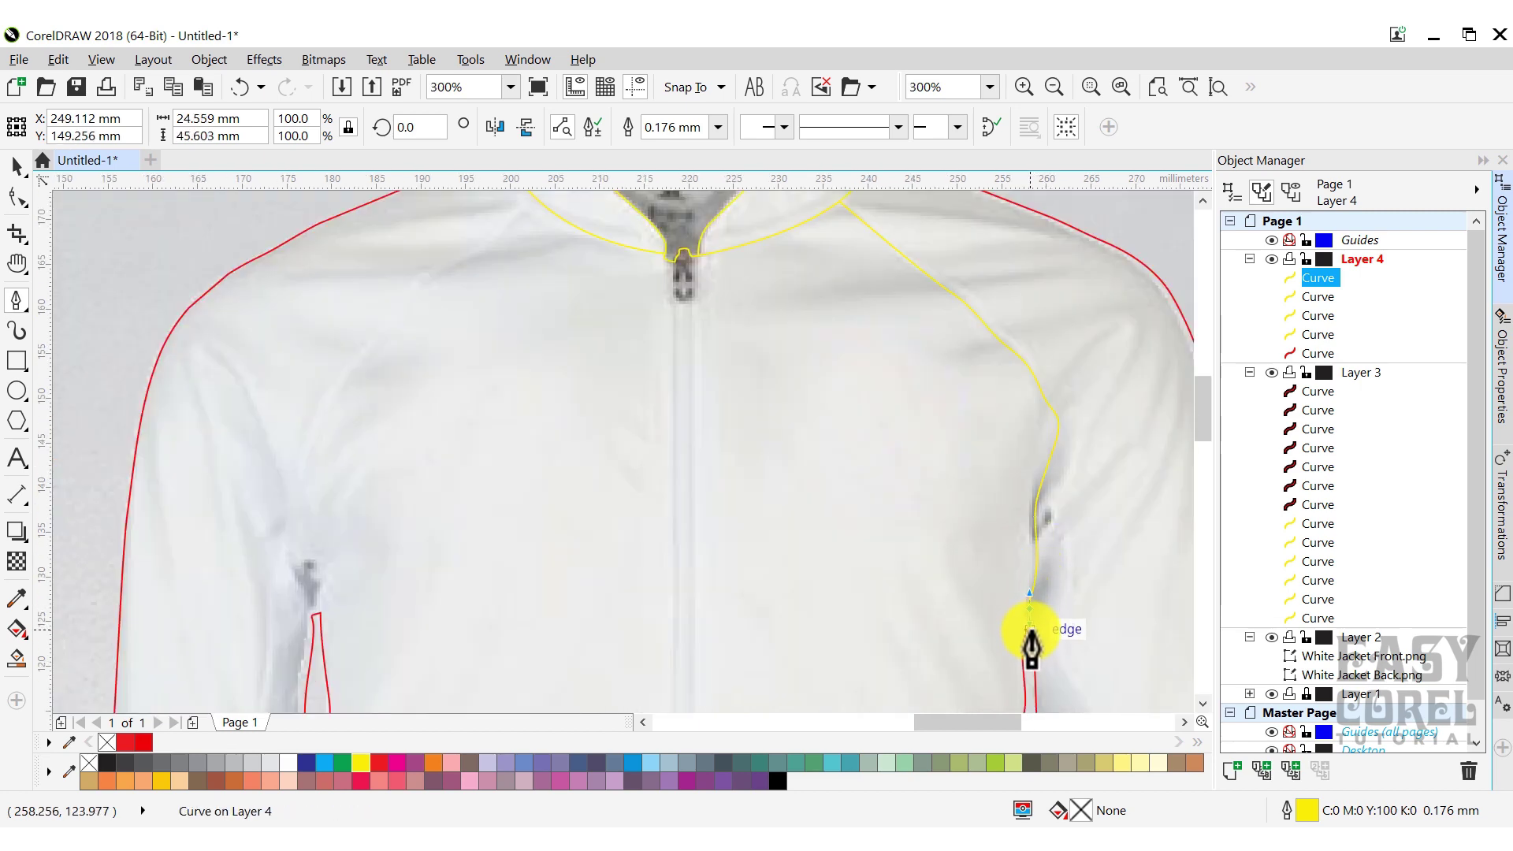
pyautogui.scroll(2, 1031, 639)
# Draw a yellow curve along the front jacket's left-hand raglan seam, from the collar seam down to the armpit.
pyautogui.scroll(-3, 1027, 611)
pyautogui.scroll(1, 761, 304)
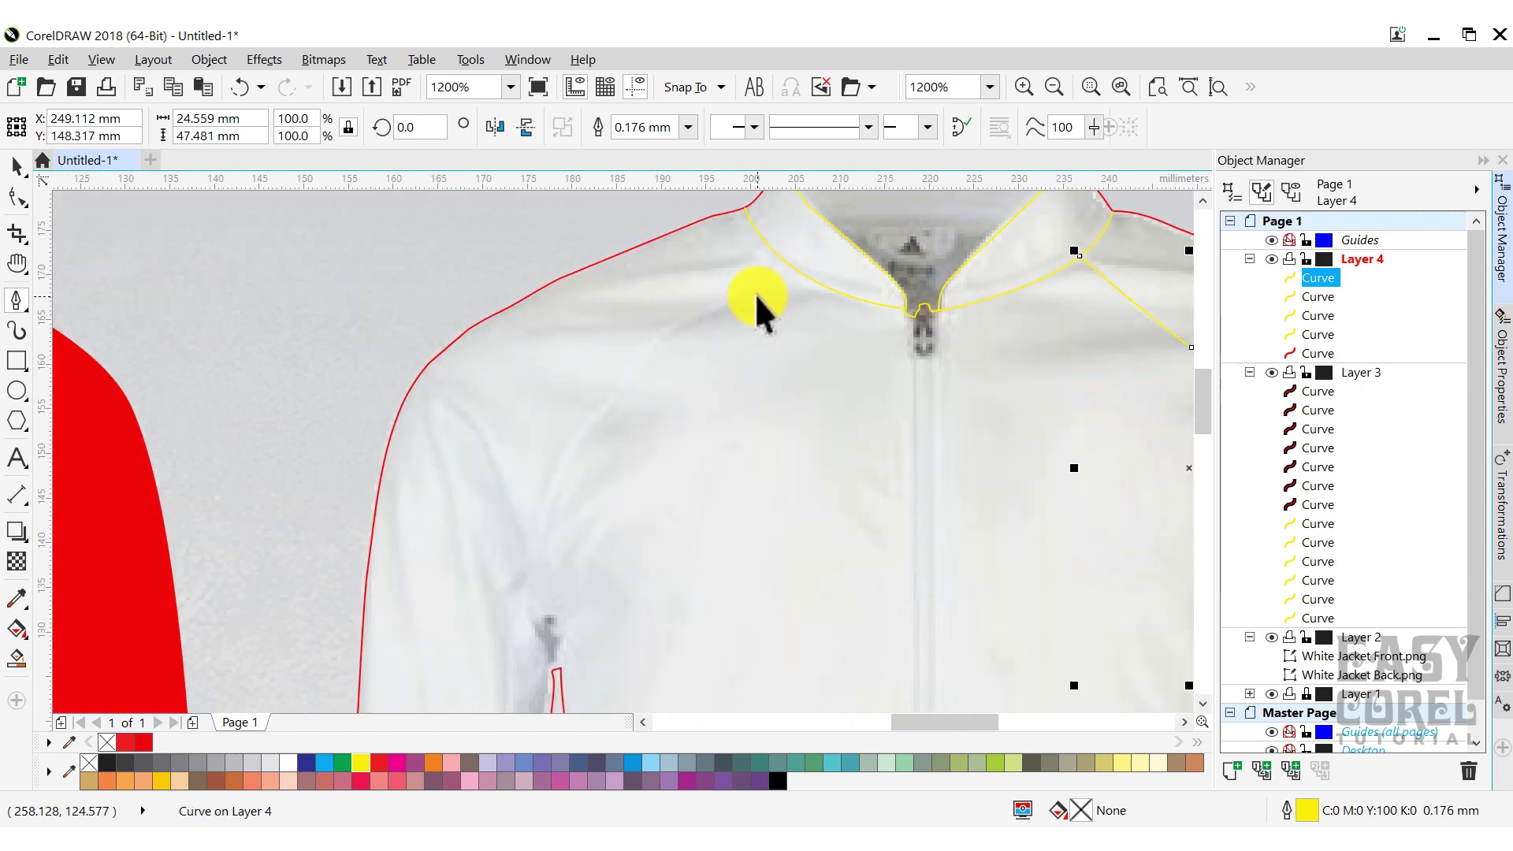
pyautogui.moveTo(715, 308); pyautogui.dragTo(713, 310)
pyautogui.moveTo(658, 340); pyautogui.dragTo(623, 388)
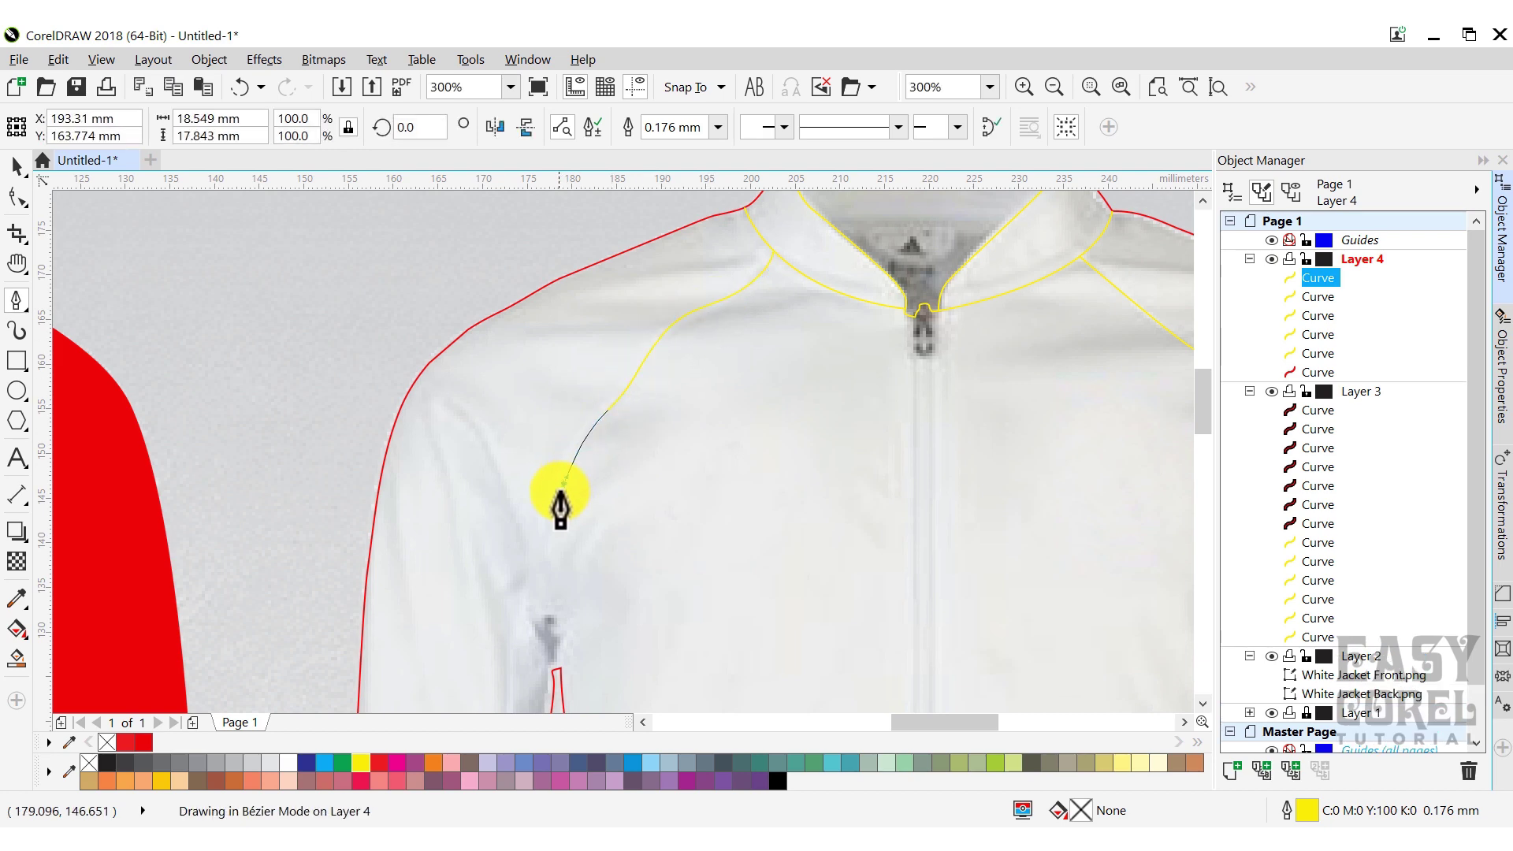
pyautogui.scroll(-3, 574, 439)
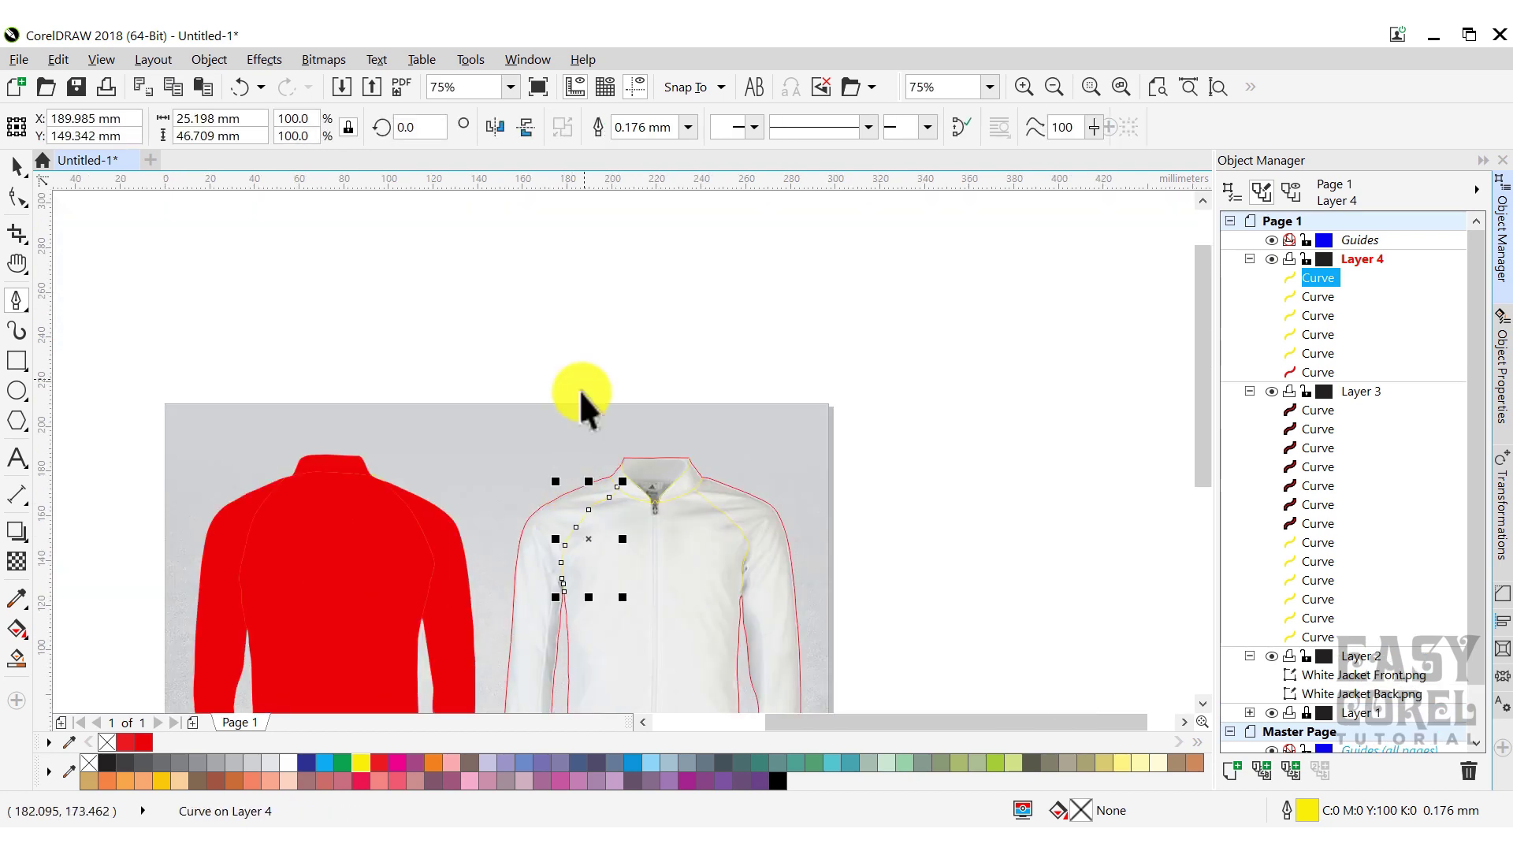
# Draw yellow curves along the left-hand cuff seam and the waistband seam of the front jacket.
pyautogui.scroll(3, 412, 618)
pyautogui.click(315, 603)
pyautogui.click(492, 583)
pyautogui.click(532, 552)
pyautogui.moveTo(617, 566); pyautogui.dragTo(966, 565)
pyautogui.scroll(-1, 853, 556)
pyautogui.click(1056, 561)
# Draw a yellow curve across the right-hand cuff seam of the front jacket and deselect it.
pyautogui.scroll(4, 1047, 571)
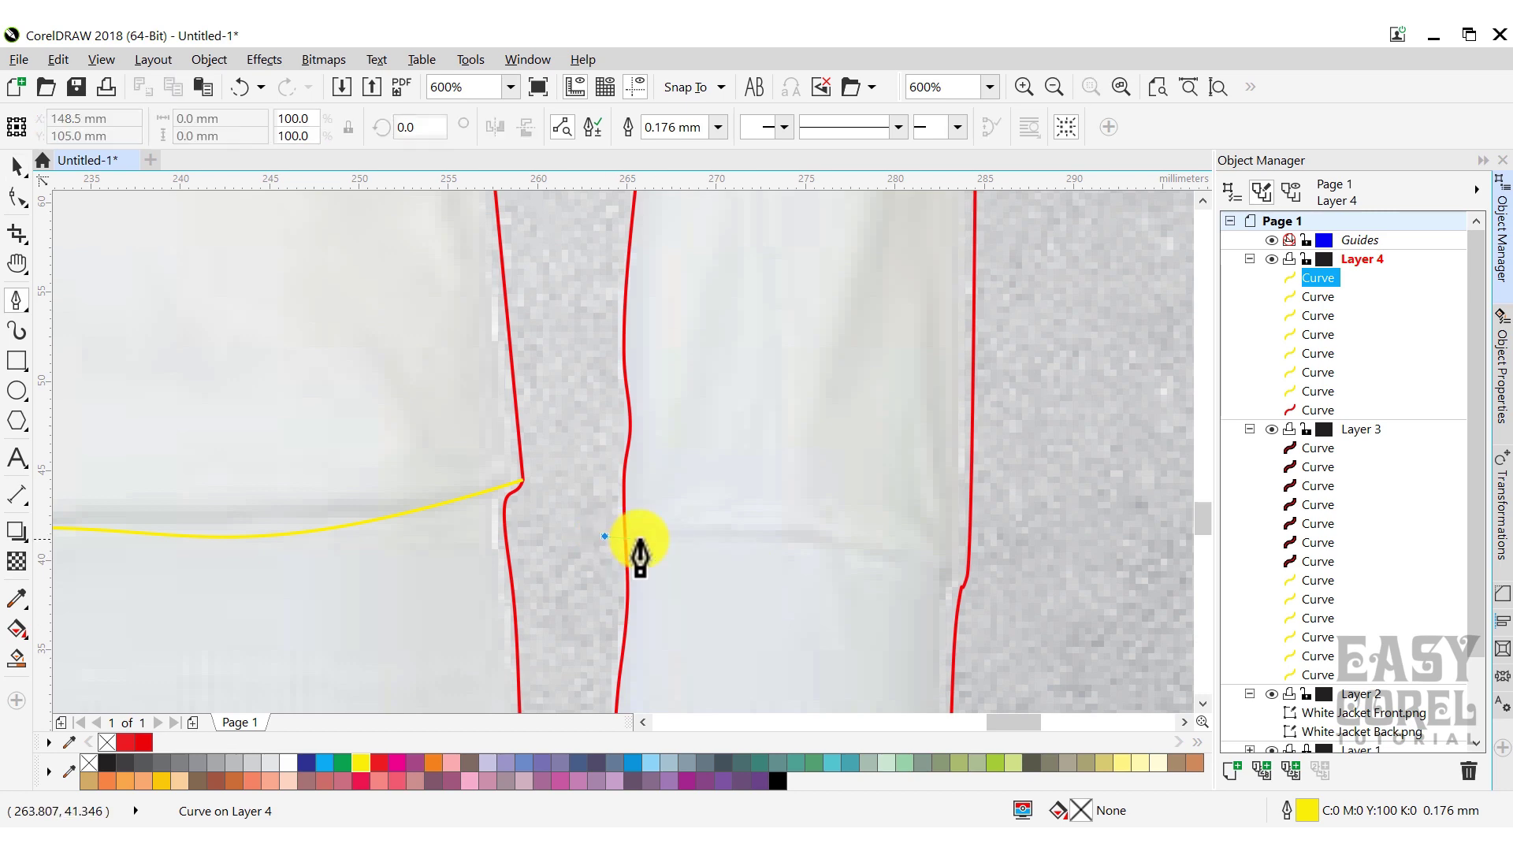
pyautogui.click(608, 536)
pyautogui.moveTo(803, 536); pyautogui.dragTo(905, 563)
pyautogui.click(965, 587)
pyautogui.press('space')
pyautogui.scroll(-2, 1021, 607)
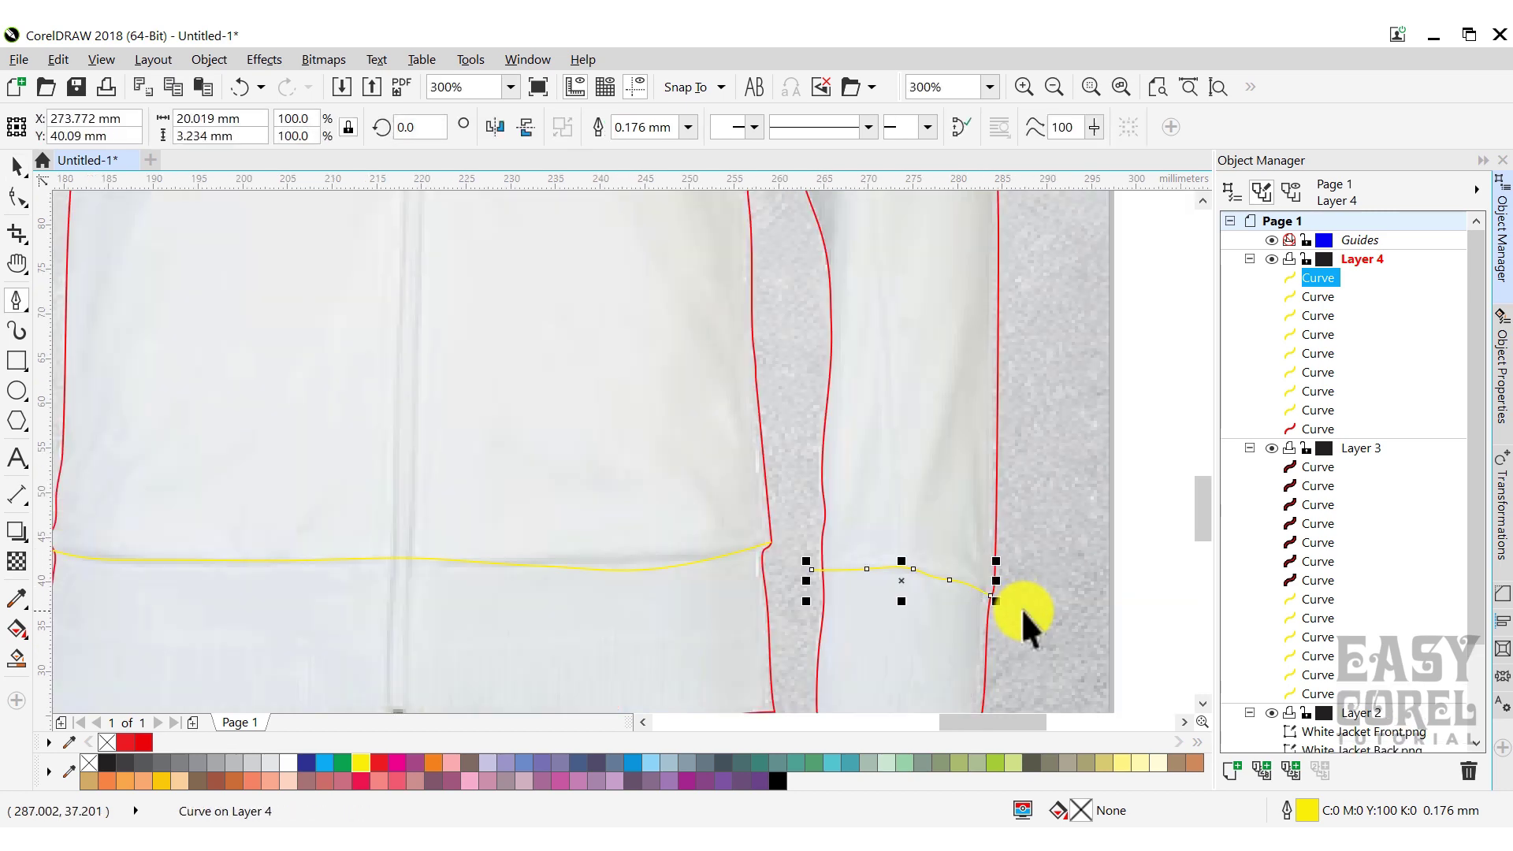
pyautogui.click(1033, 596)
pyautogui.scroll(-1, 1033, 596)
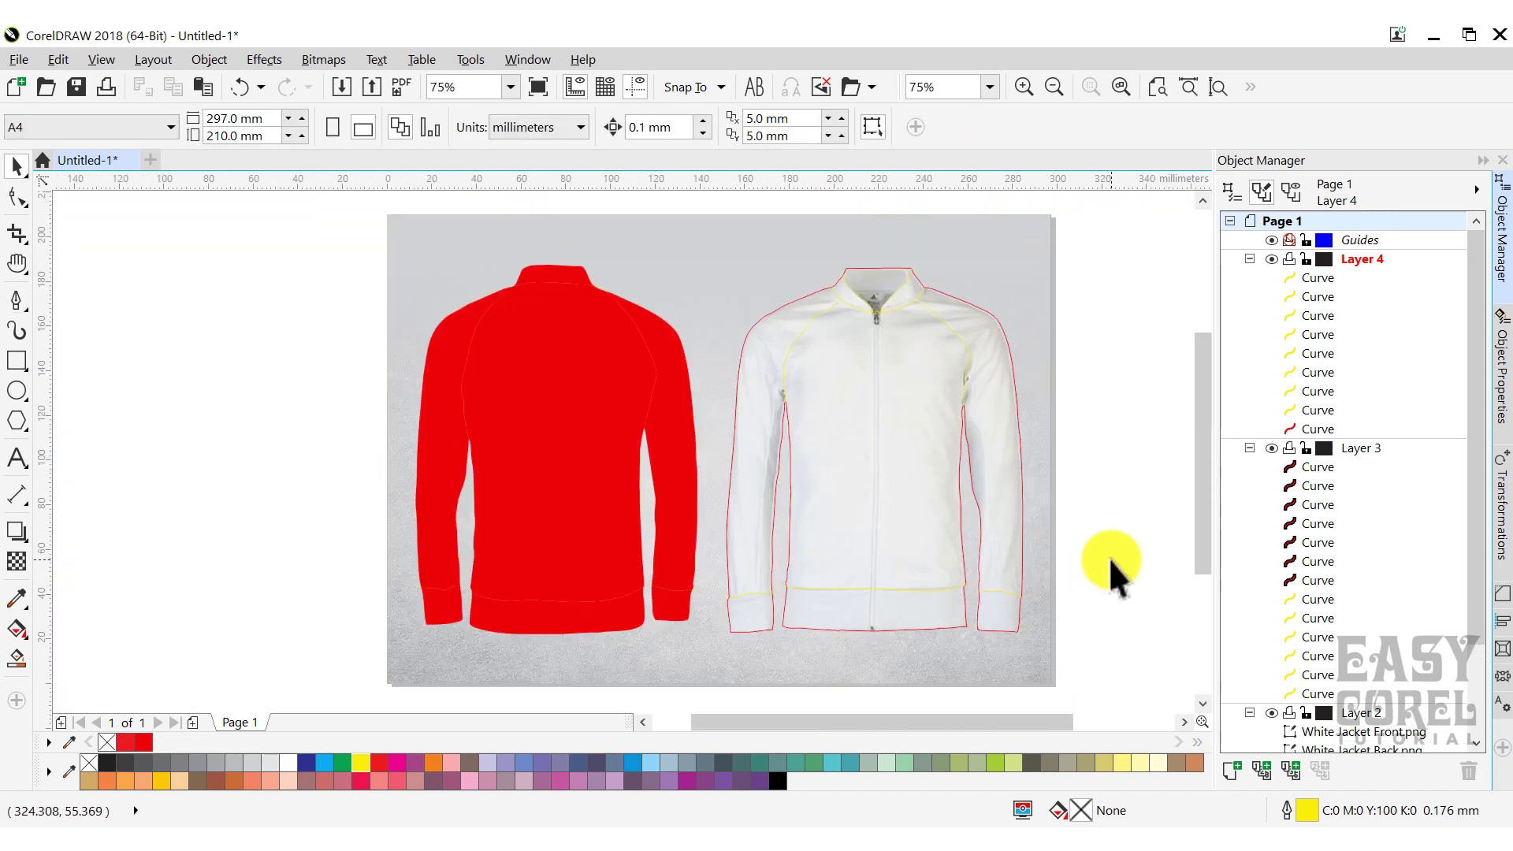
# Fill the inner collar and both outer collar panels of the front jacket with red using Smart Fill and no outline.
pyautogui.click(16, 656)
pyautogui.scroll(4, 881, 286)
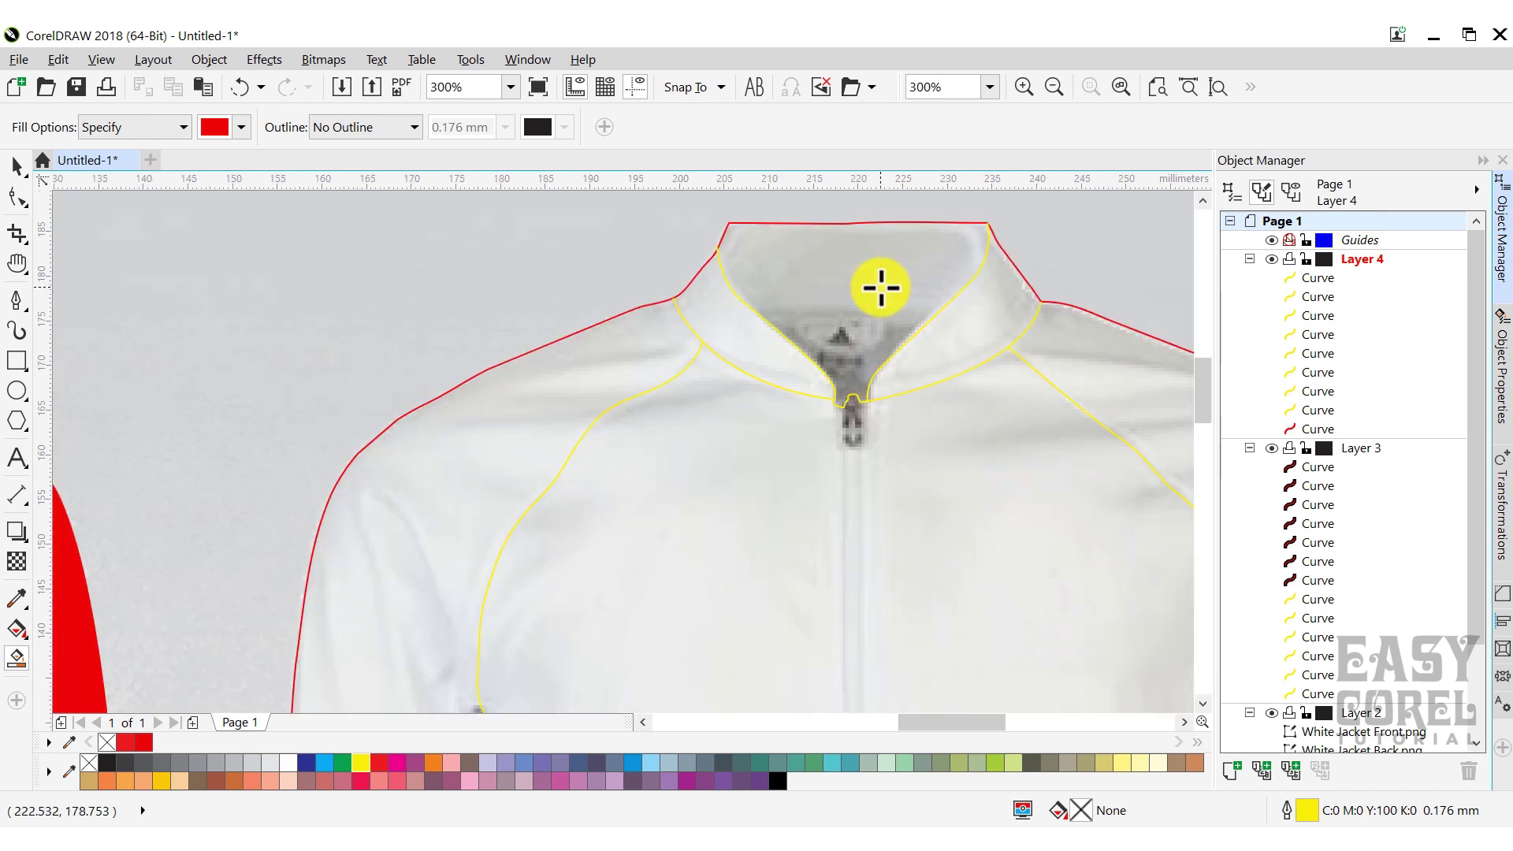
pyautogui.click(878, 287)
pyautogui.click(783, 338)
pyautogui.click(932, 352)
# Smart Fill the front jacket's sleeves, body, waistband and cuffs with the same red and no outline.
pyautogui.click(546, 413)
pyautogui.scroll(-2, 545, 413)
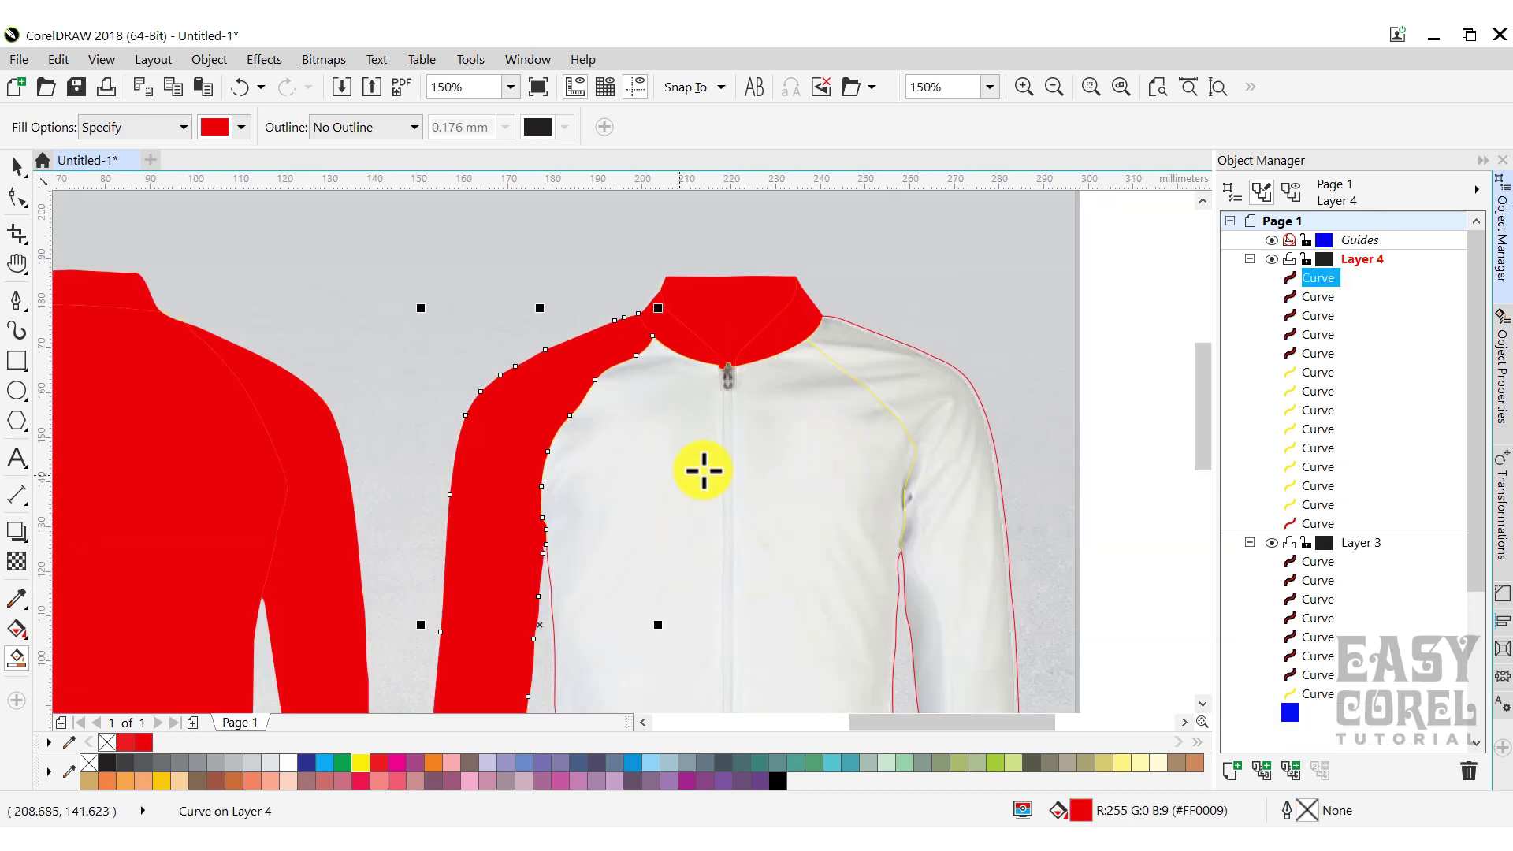
pyautogui.click(699, 470)
pyautogui.click(881, 304)
pyautogui.scroll(-2, 881, 304)
pyautogui.click(919, 654)
pyautogui.click(847, 644)
pyautogui.click(681, 637)
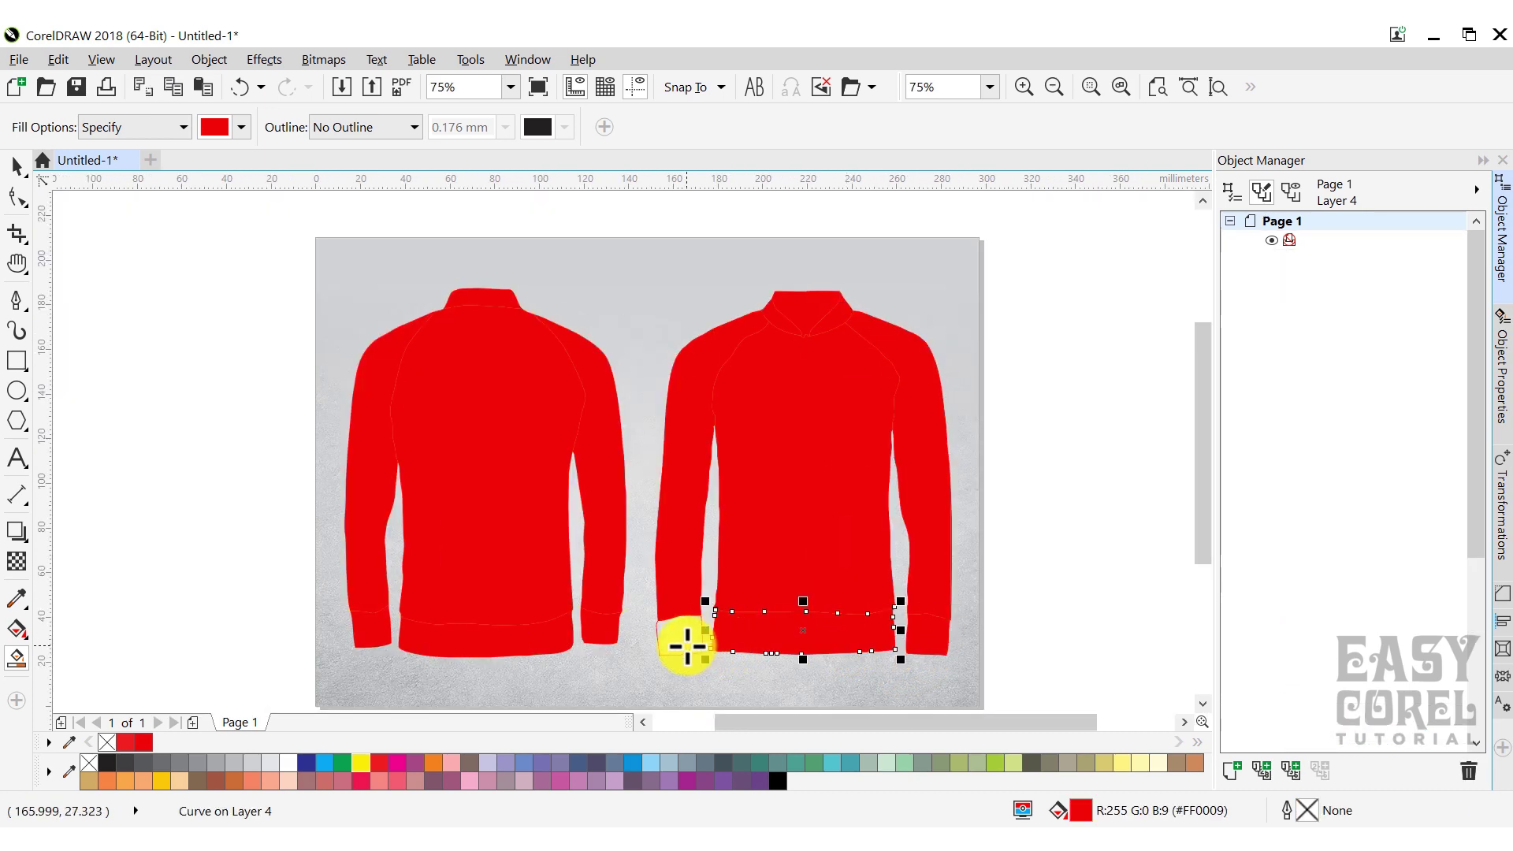
# Pull the red silhouette outline away from the filled front jacket and delete it.
pyautogui.press('space')
pyautogui.click(1309, 599)
pyautogui.moveTo(888, 476); pyautogui.dragTo(1029, 464)
pyautogui.press('Delete')
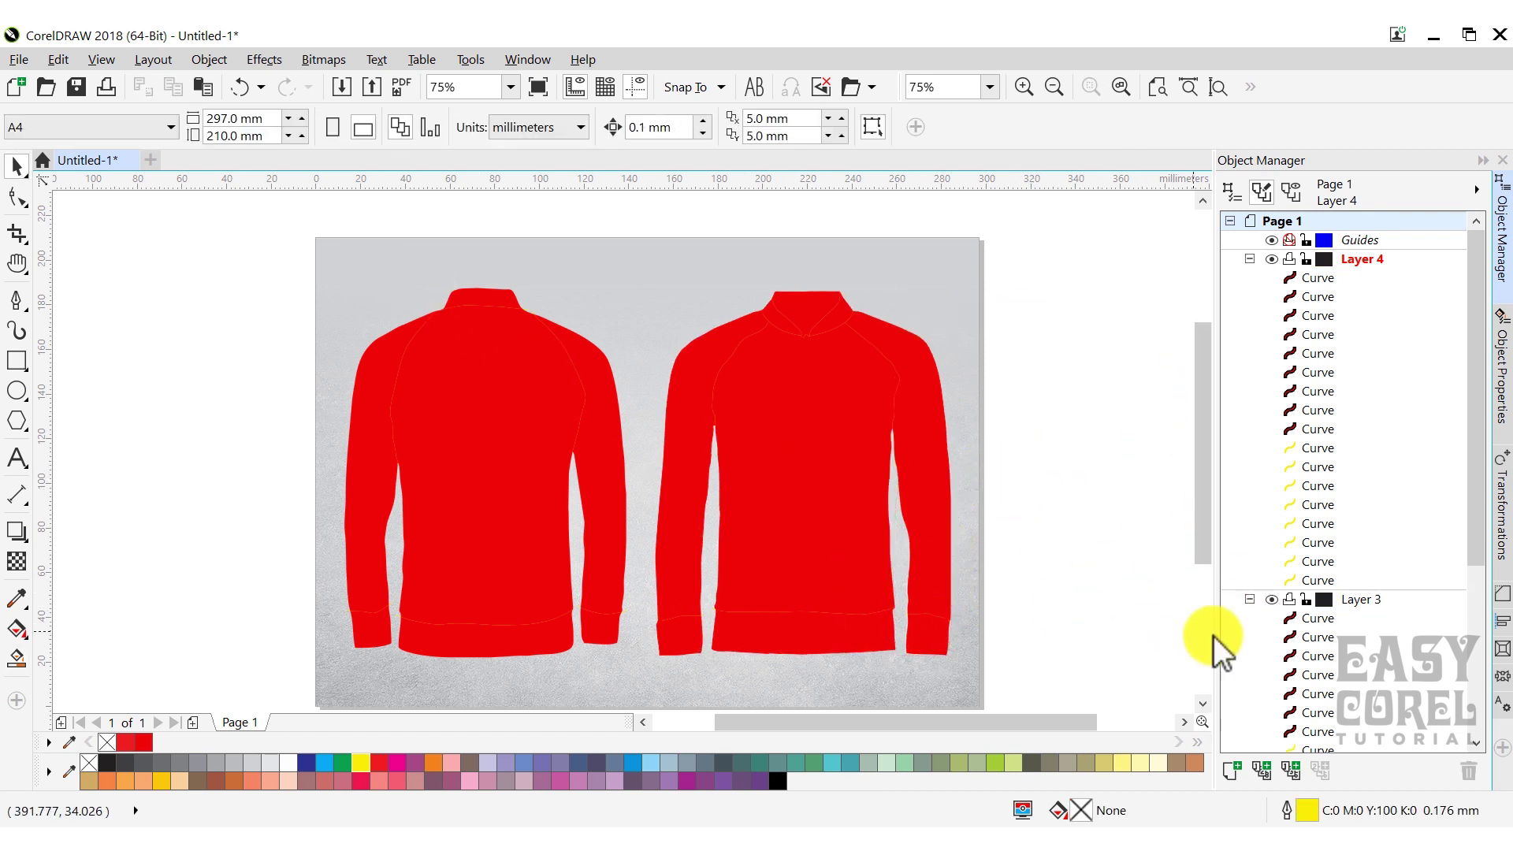
# Create a new top layer and move the front and back white jacket photos from Layer 2 into it.
pyautogui.moveTo(1476, 508); pyautogui.dragTo(1487, 670)
pyautogui.click(1395, 618)
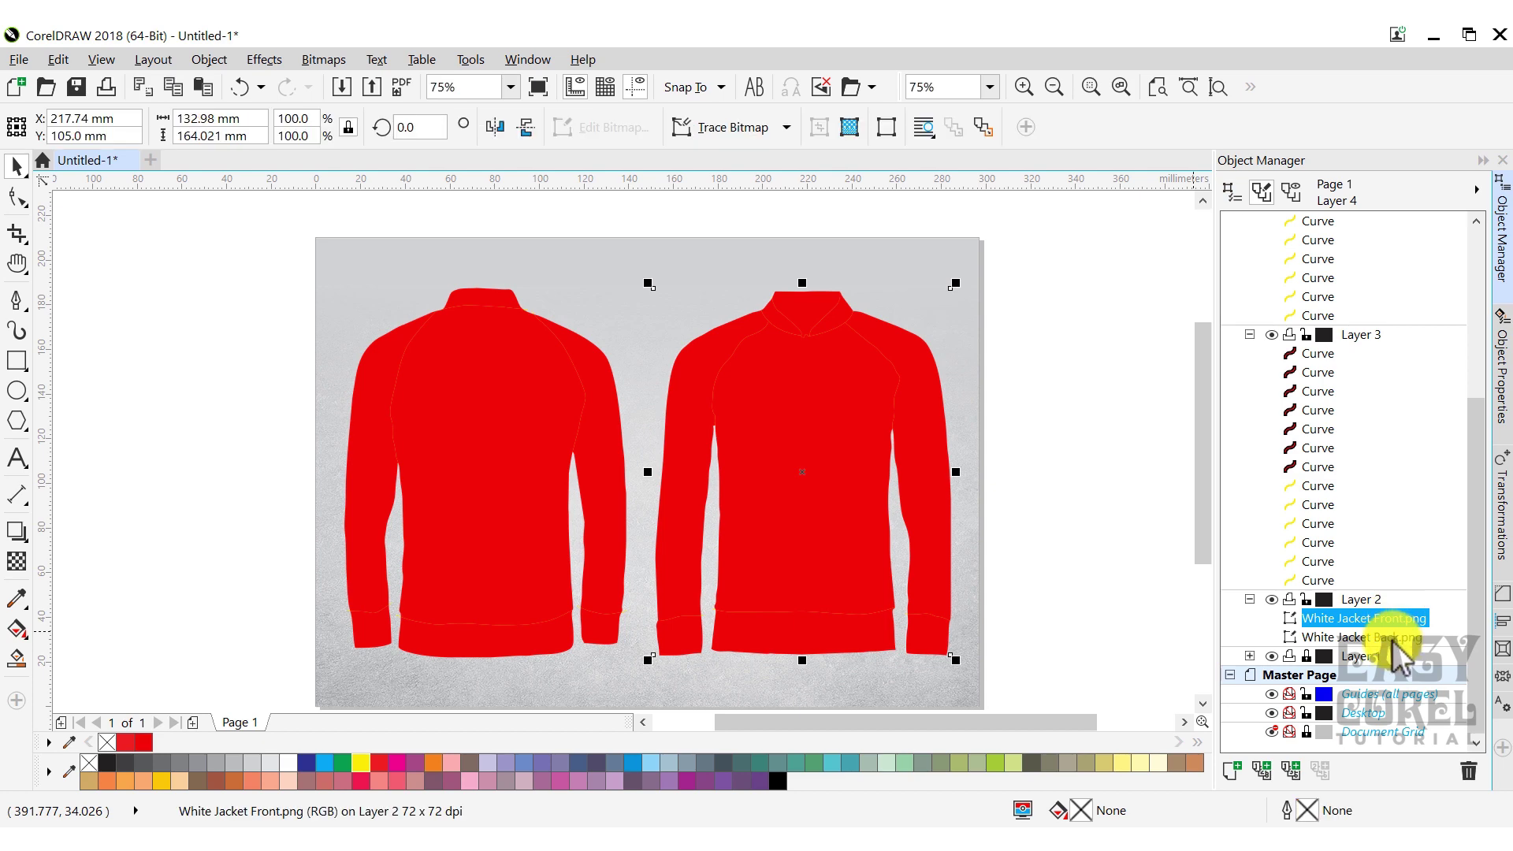
pyautogui.click(1233, 771)
pyautogui.scroll(-1, 1374, 630)
pyautogui.click(1249, 524)
pyautogui.click(1250, 240)
pyautogui.keyDown('shift'); pyautogui.click(1363, 353); pyautogui.keyUp('shift')
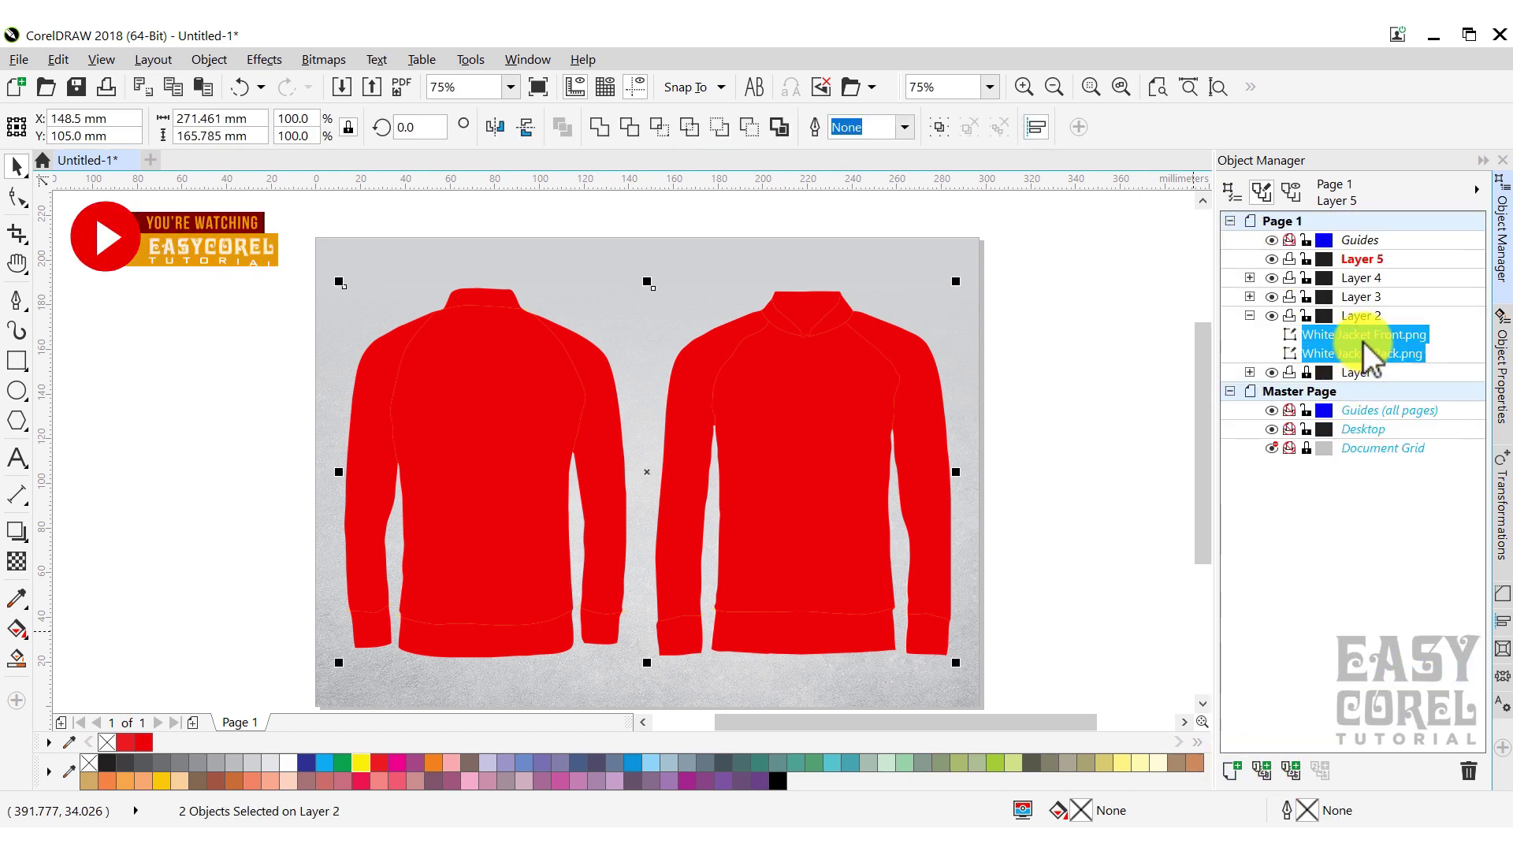
pyautogui.moveTo(1363, 354); pyautogui.dragTo(1370, 260)
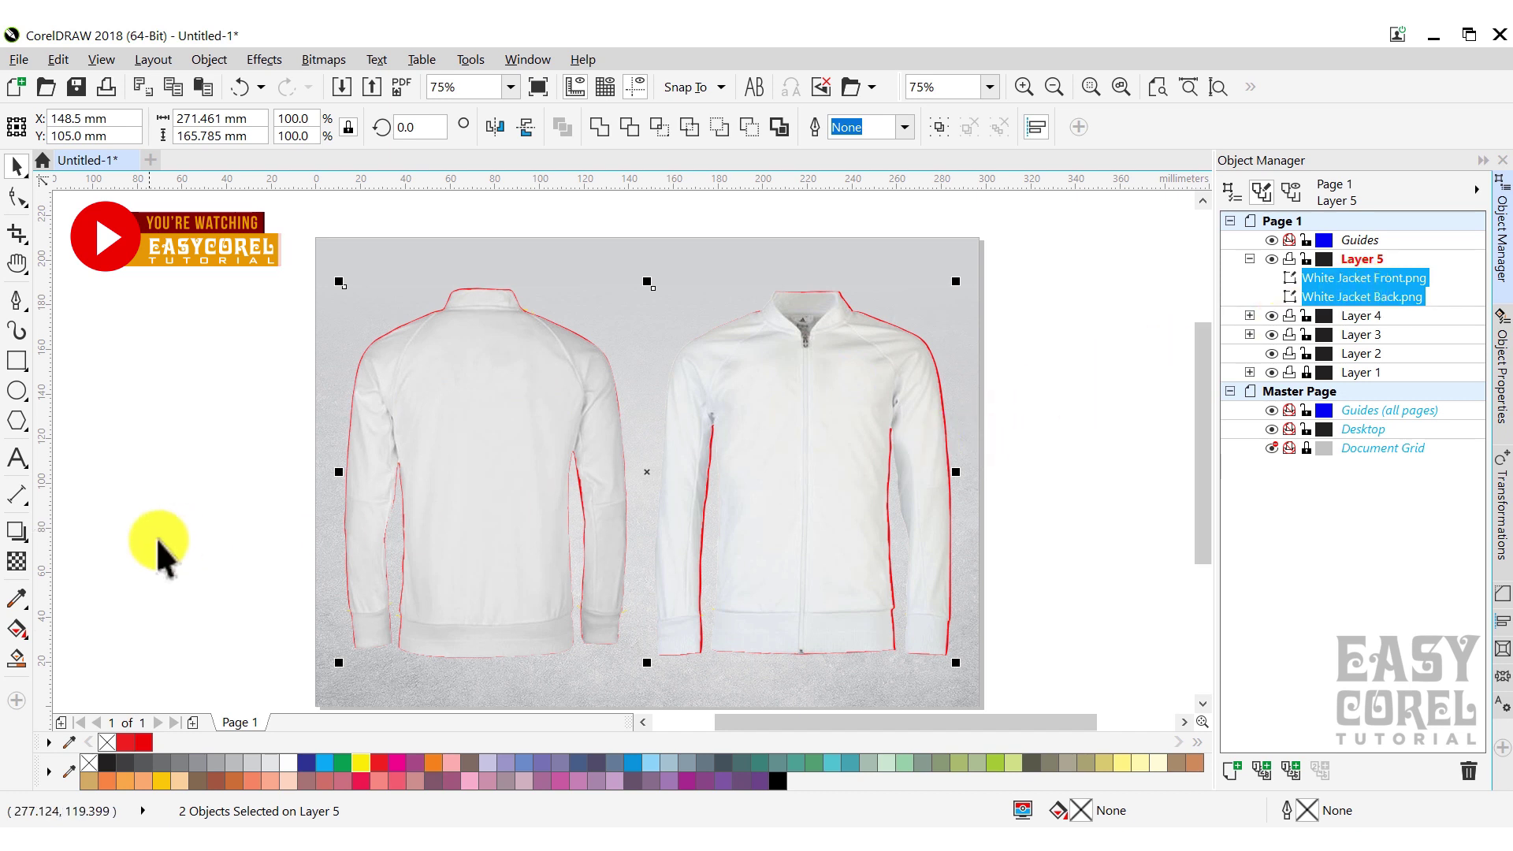
# Set the transparency merge mode of both jacket photos to Multiply.
pyautogui.click(17, 561)
pyautogui.click(244, 129)
pyautogui.click(228, 266)
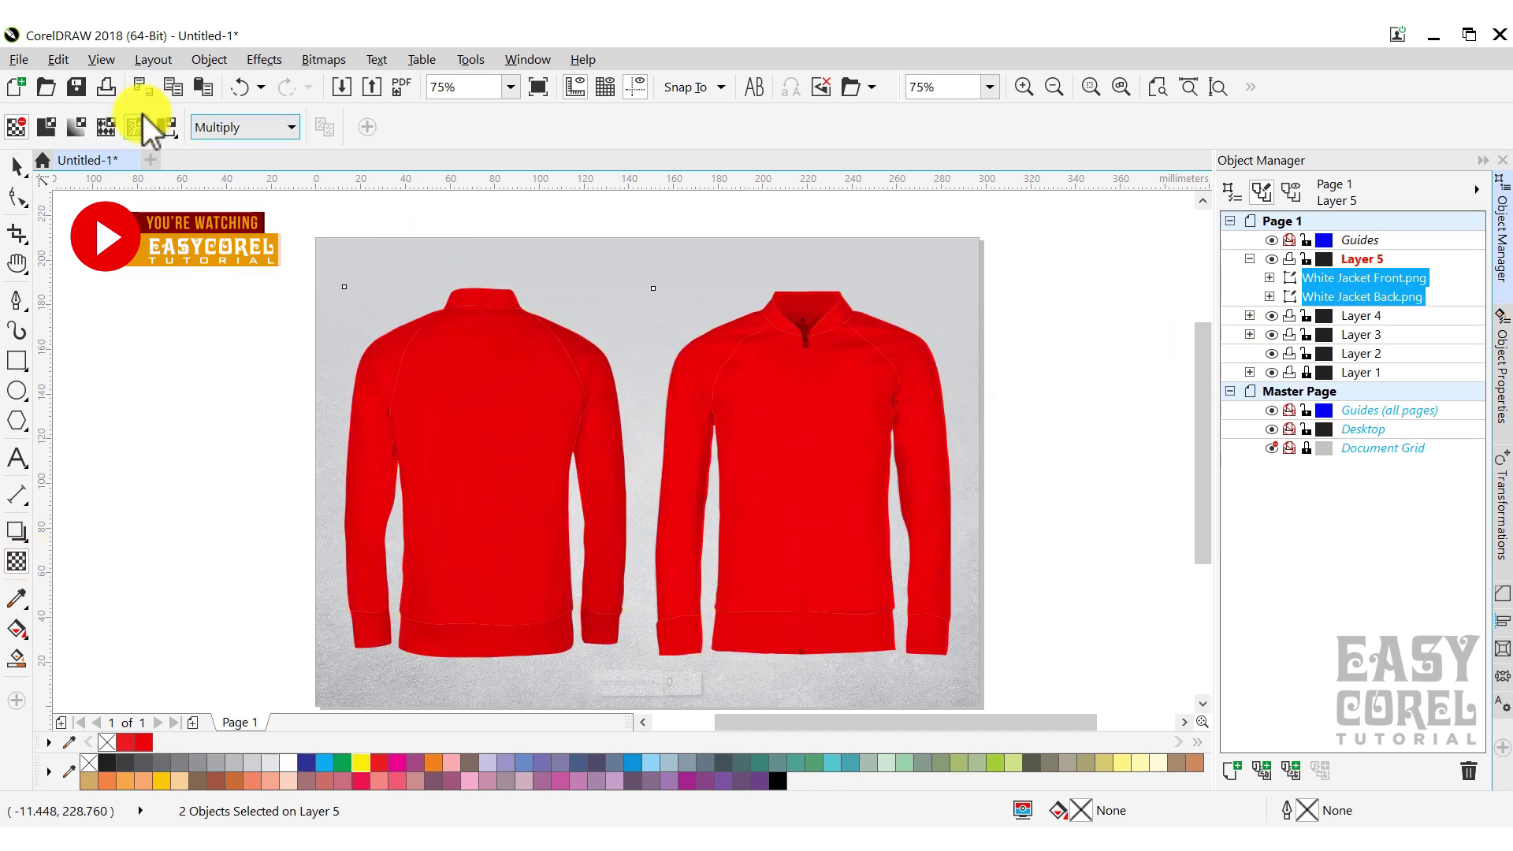
# Copy both Multiply jacket photos and paste them in place to double the shading.
pyautogui.click(58, 59)
pyautogui.click(87, 208)
pyautogui.click(58, 59)
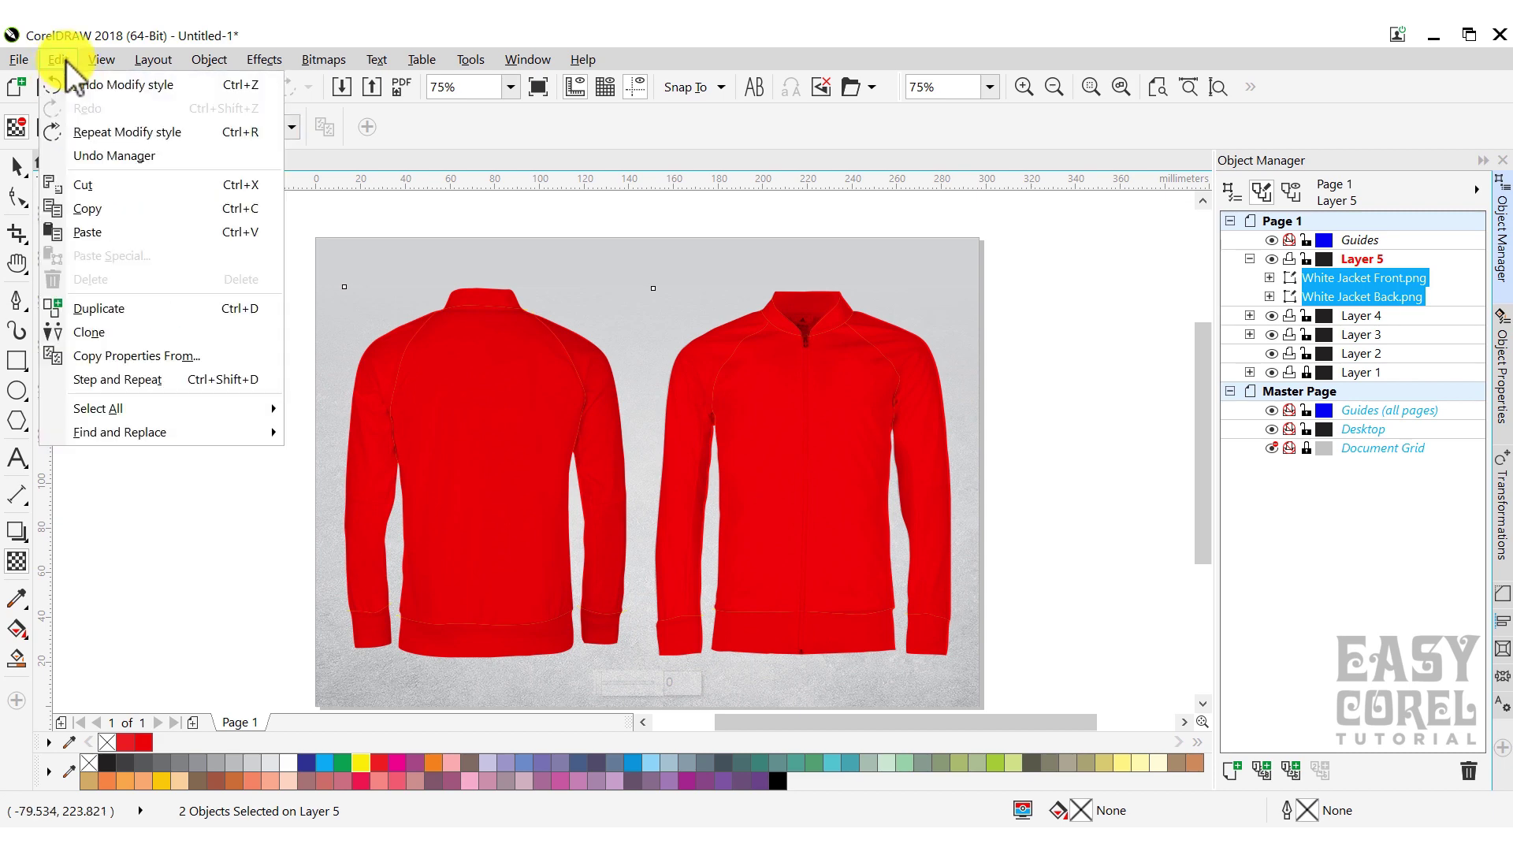
pyautogui.click(84, 232)
pyautogui.click(16, 165)
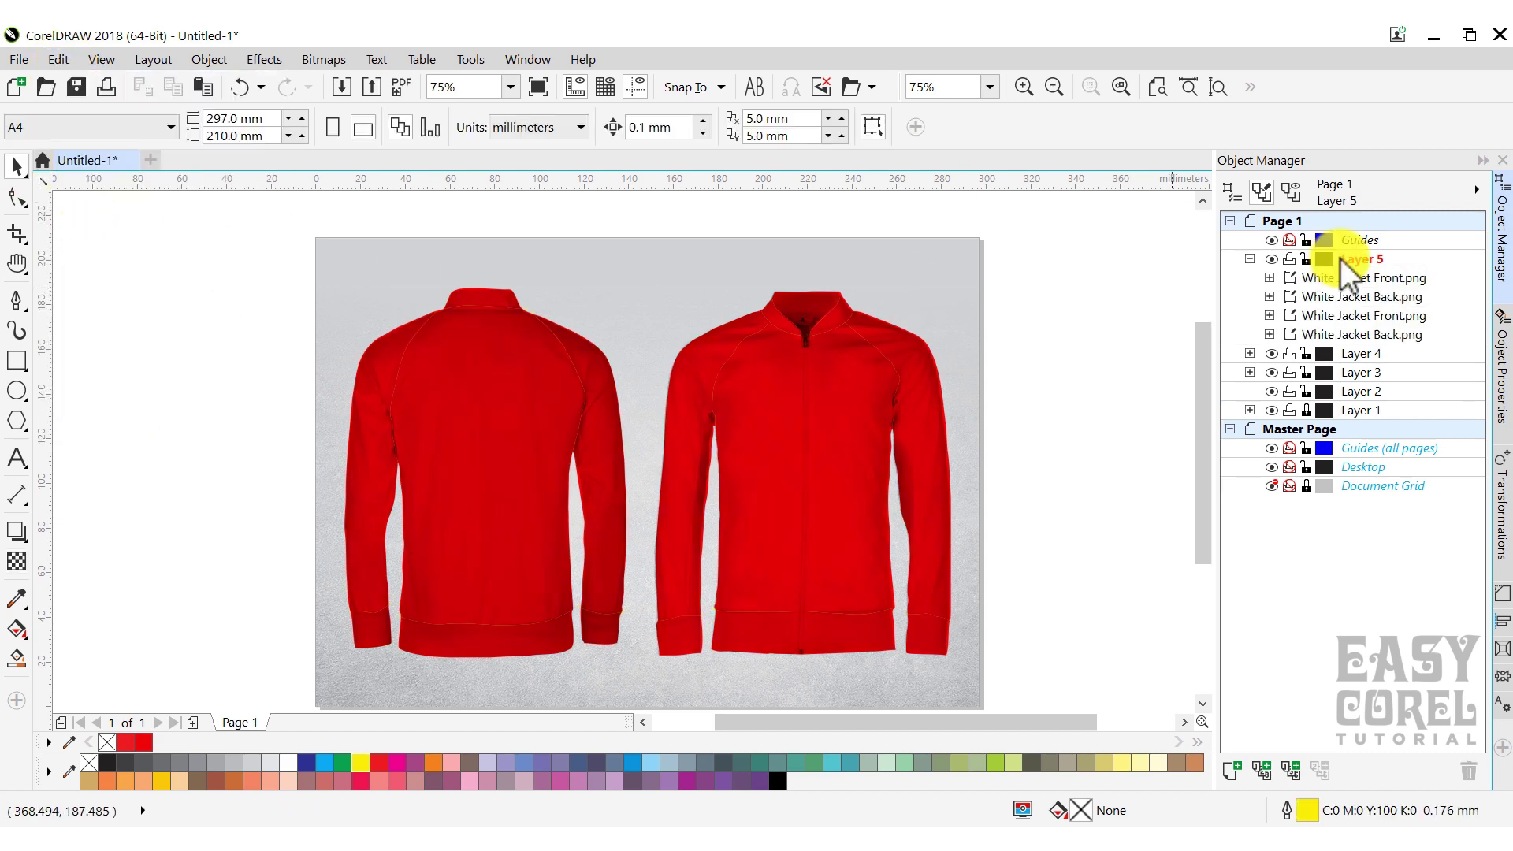
# Lock Layer 5, then select the collar panels of both jackets and fill them with blue (C100 M100 Y0 K0).
pyautogui.click(1306, 259)
pyautogui.moveTo(397, 280); pyautogui.dragTo(863, 354)
pyautogui.click(312, 763)
# Fill the inner collar panel of the front jacket with grey.
pyautogui.scroll(3, 801, 338)
pyautogui.click(801, 338)
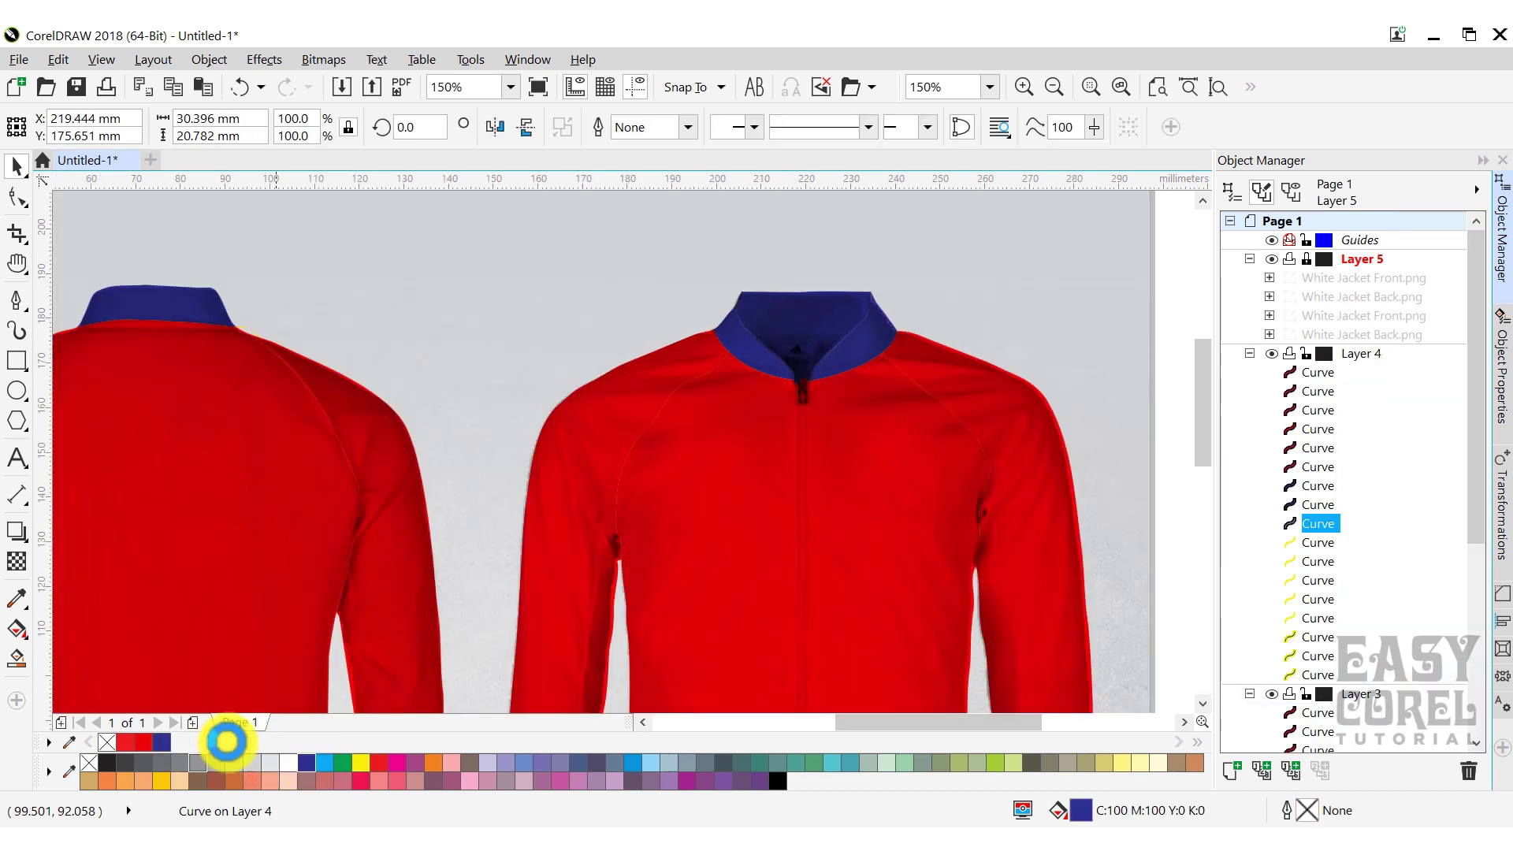
pyautogui.click(200, 760)
# Select the body and sleeve panels of the back and front jackets and fill them with cyan.
pyautogui.scroll(-3, 526, 347)
pyautogui.click(373, 471)
pyautogui.keyDown('shift'); pyautogui.click(456, 502); pyautogui.keyUp('shift')
pyautogui.keyDown('shift'); pyautogui.click(216, 519); pyautogui.keyUp('shift')
pyautogui.click(322, 764)
pyautogui.moveTo(881, 447); pyautogui.dragTo(537, 493)
pyautogui.click(214, 742)
# Select the cuffs and waistbands of both jackets and fill them with the collar's dark blue.
pyautogui.moveTo(194, 603); pyautogui.dragTo(906, 667)
pyautogui.click(161, 743)
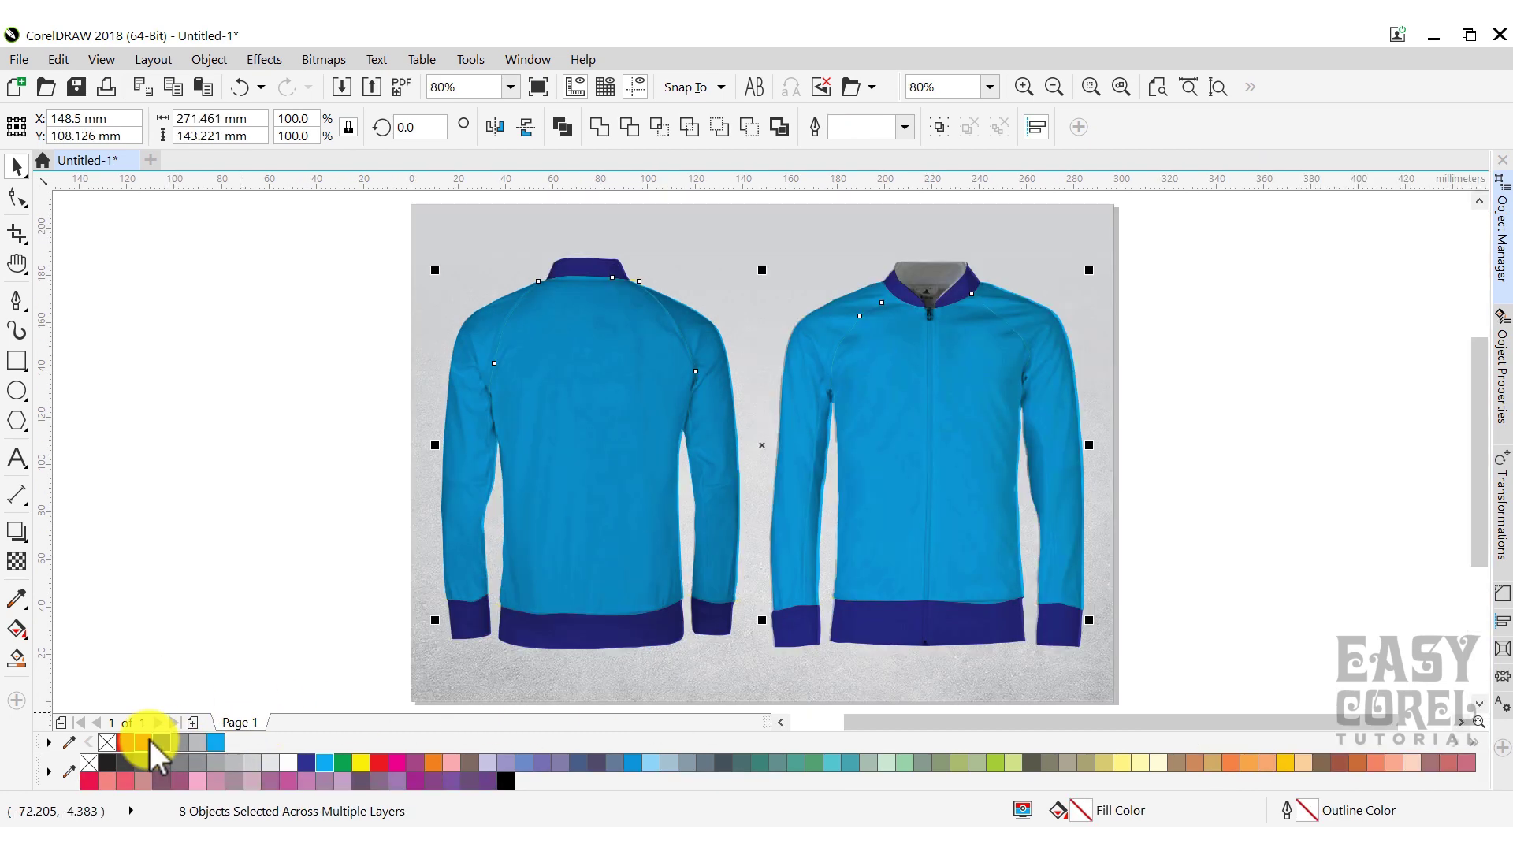
# Try orange (C0 M60 Y100 K0), green (C60 M0 Y60 K20), Ice Blue and yellow fills on the body and sleeve panels of both jackets.
pyautogui.click(148, 743)
pyautogui.click(433, 762)
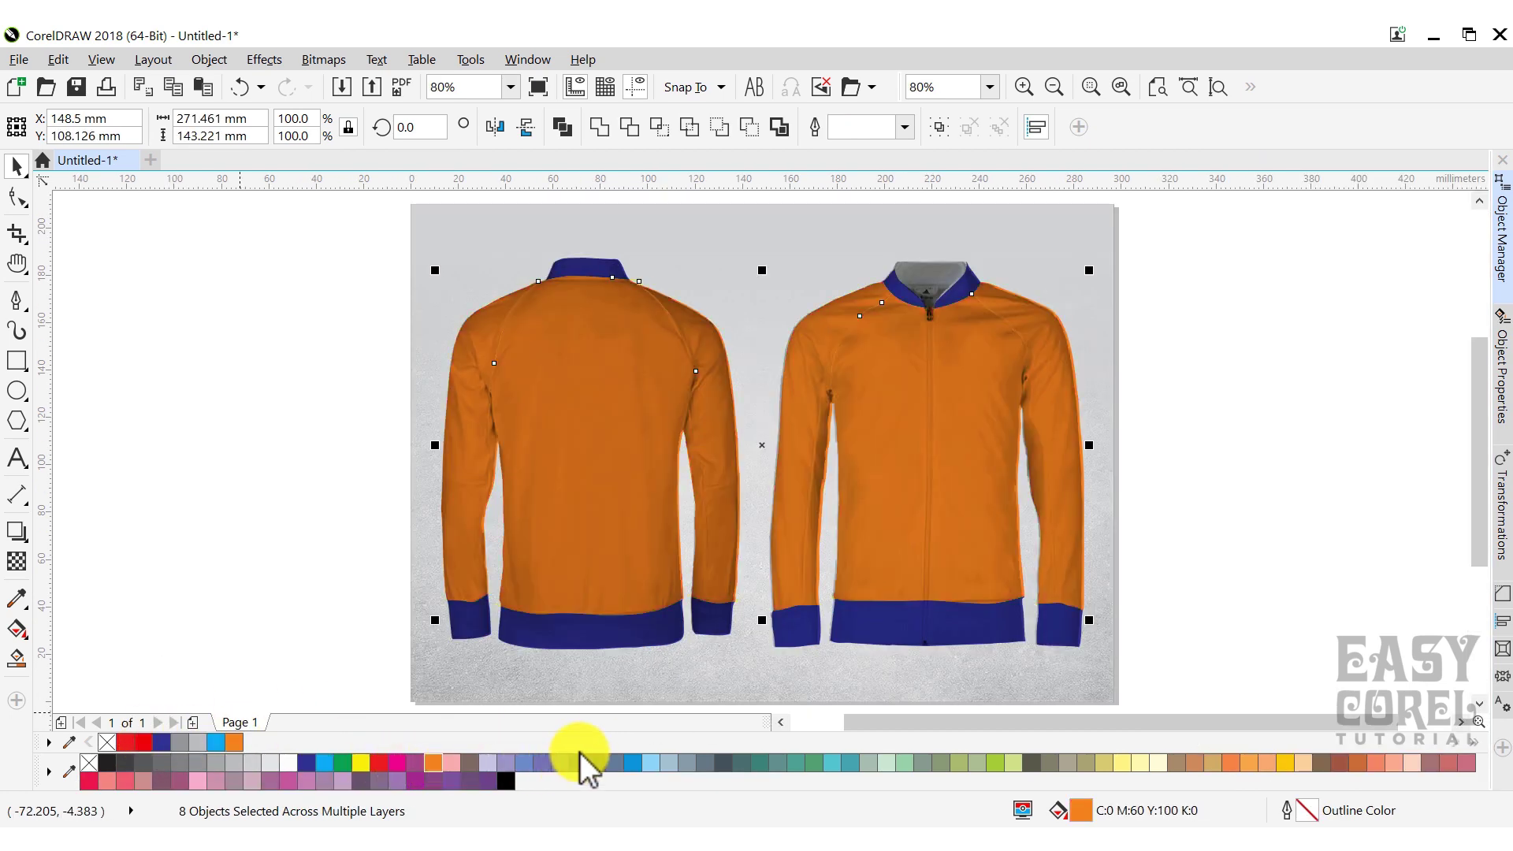
pyautogui.click(812, 763)
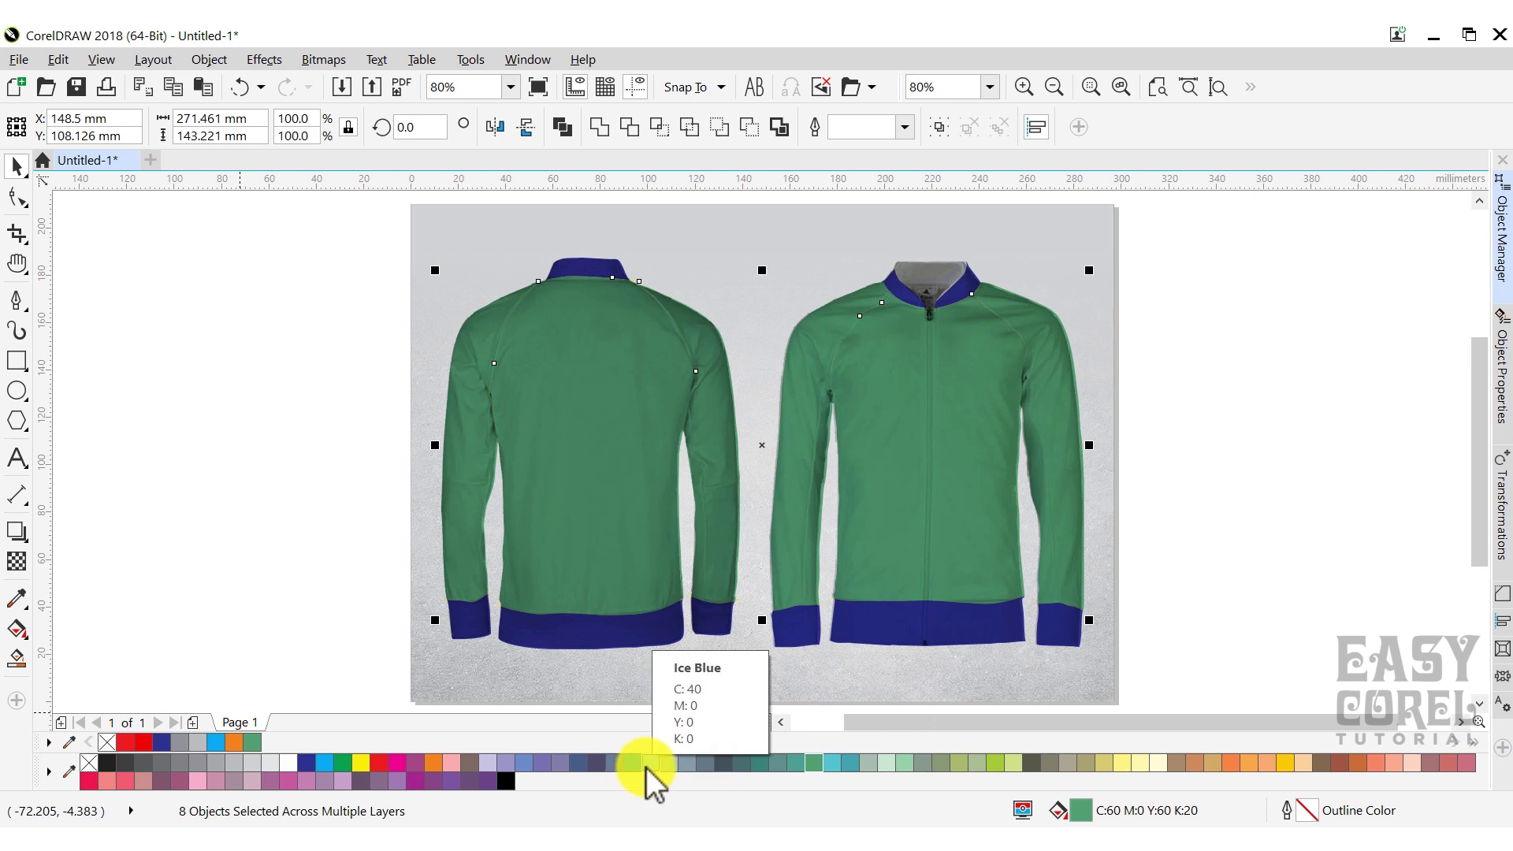
pyautogui.click(648, 763)
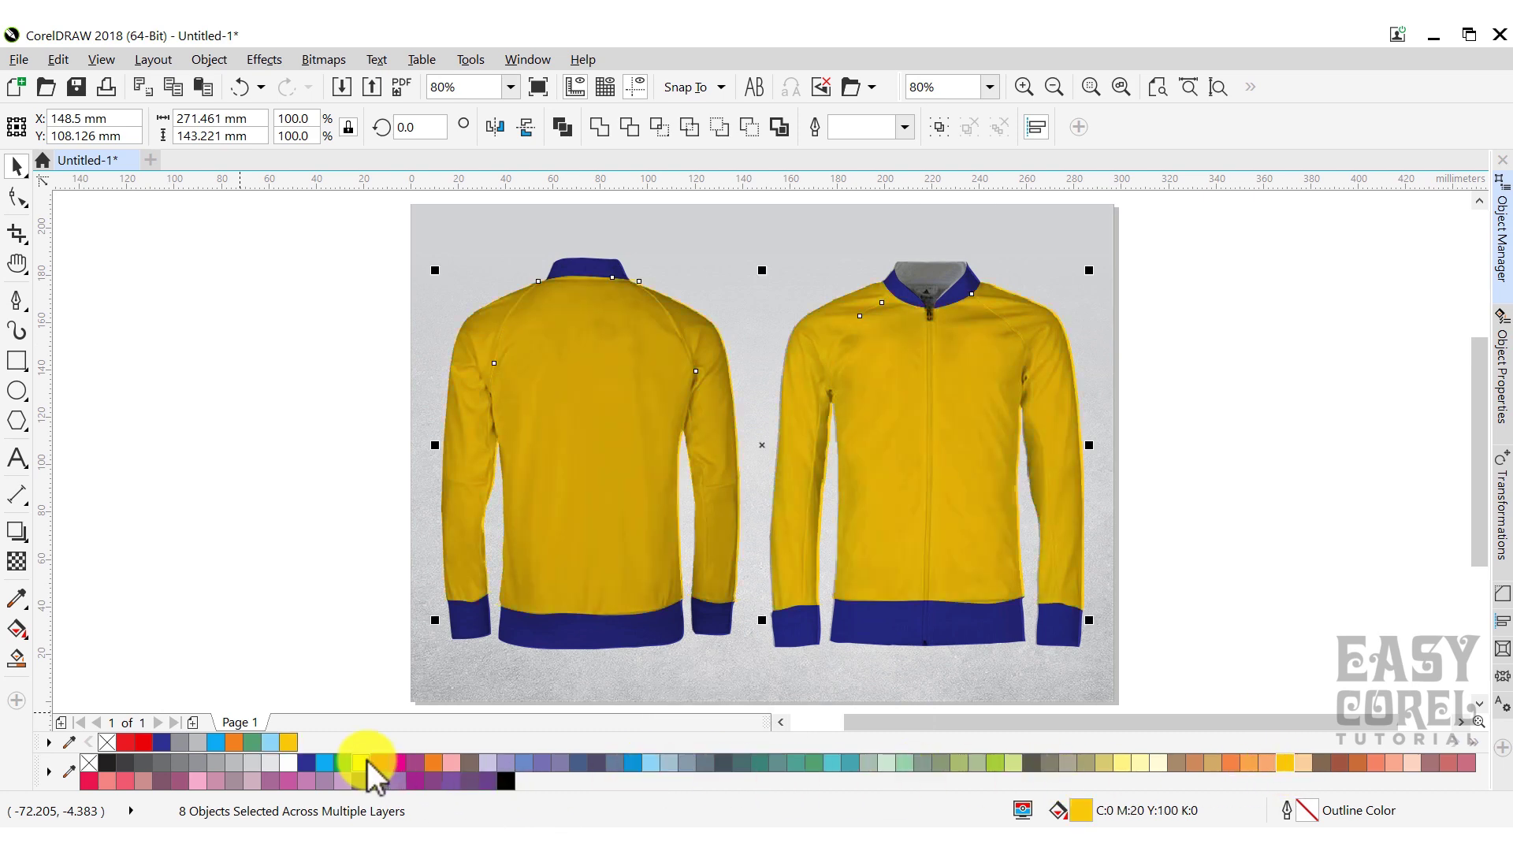
pyautogui.click(360, 762)
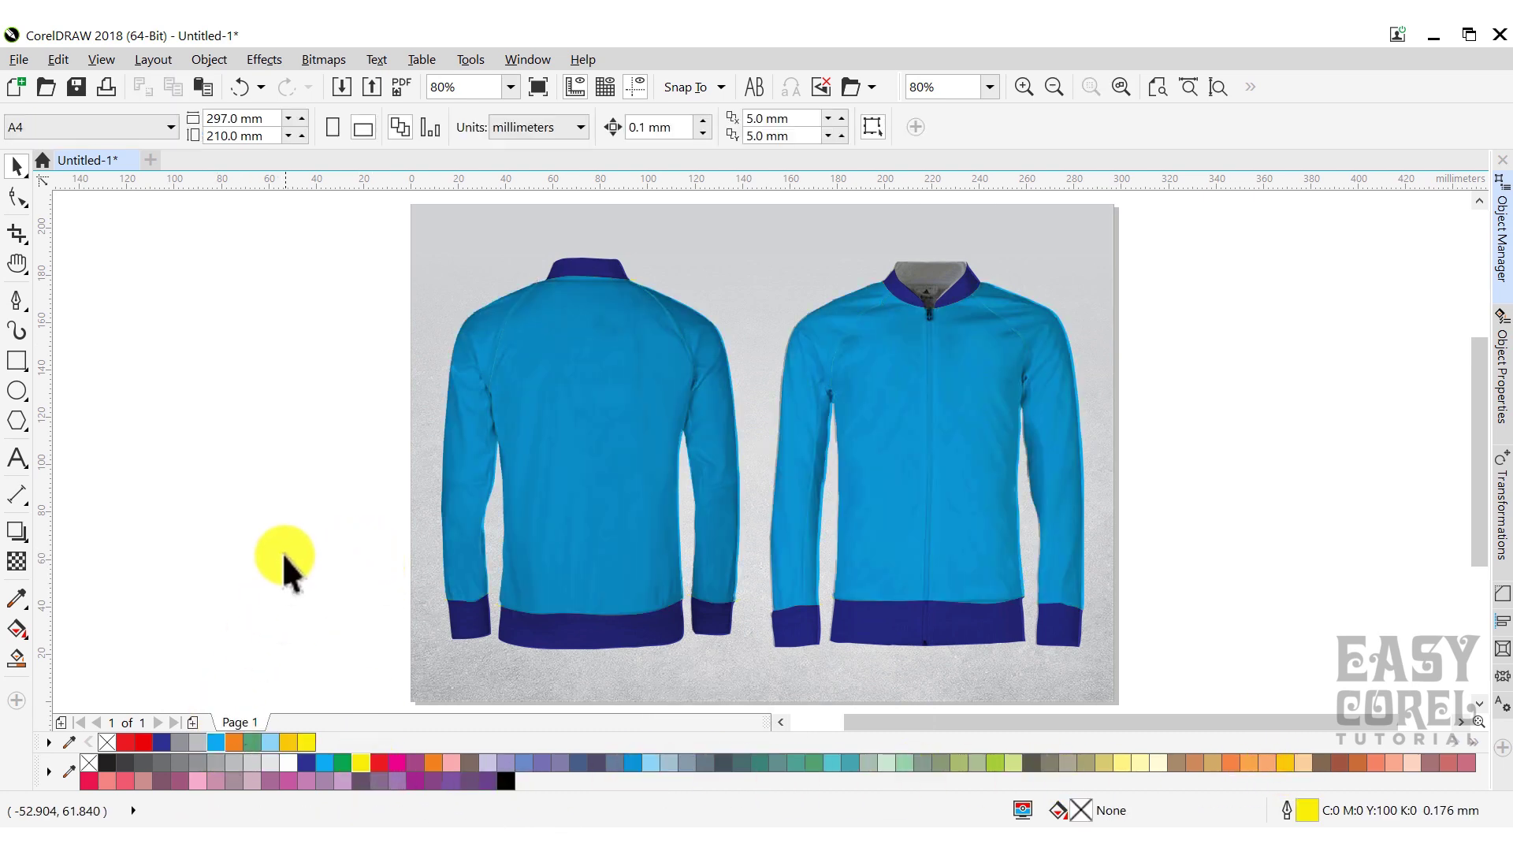
# Preview the recoloured jacket mockup in full screen.
pyautogui.press('F9')
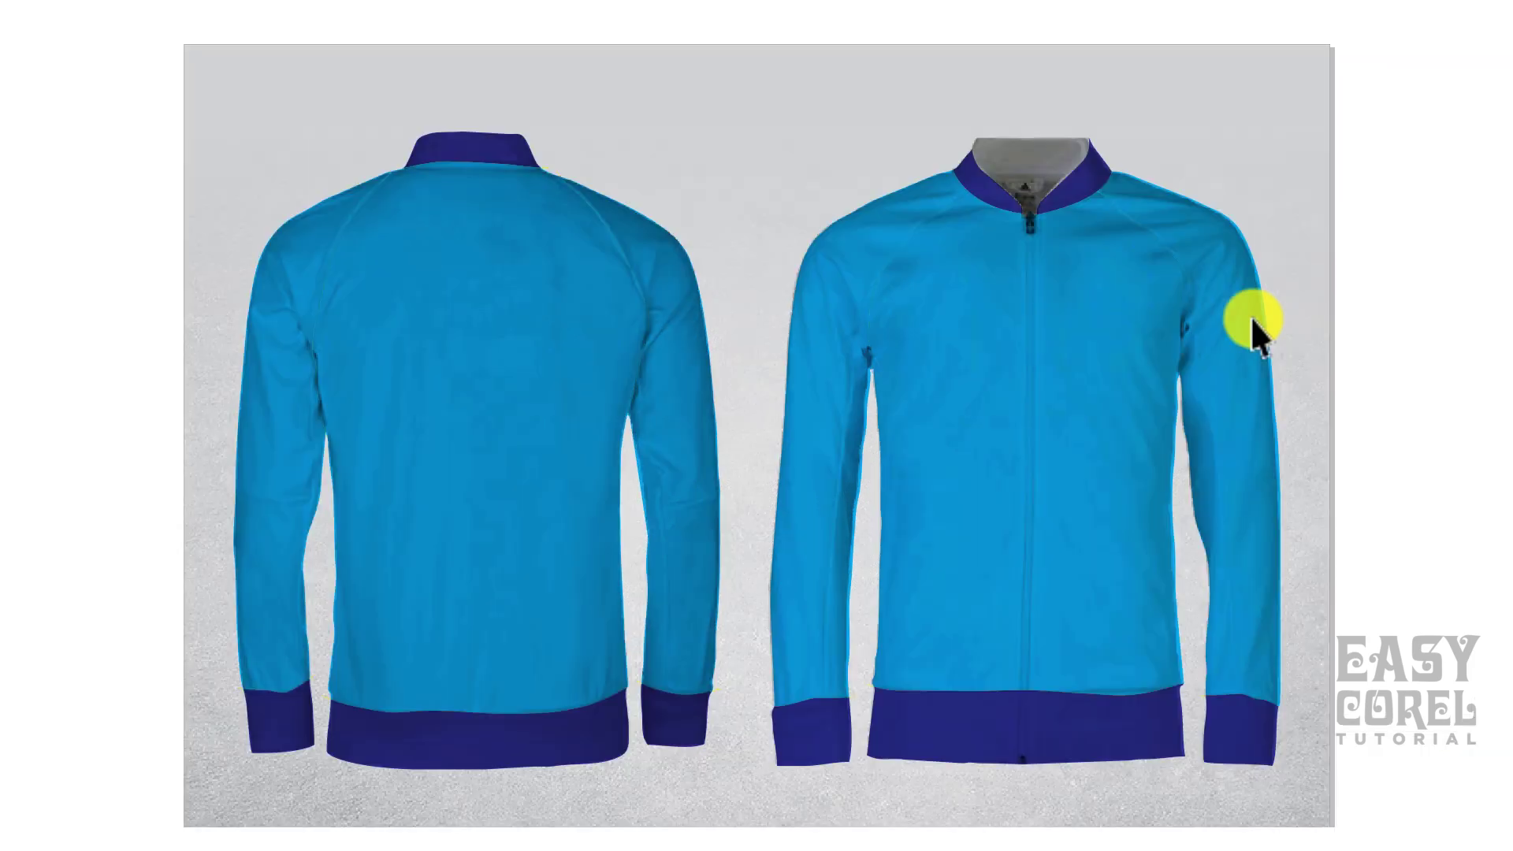